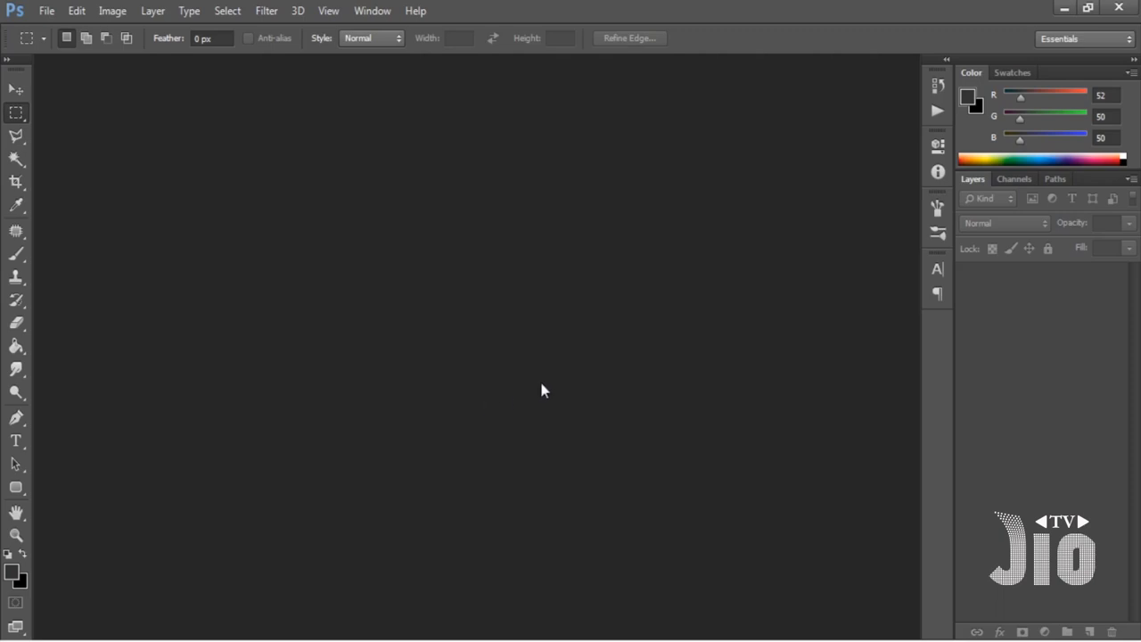
Step: Switch to the browser and examine the "logo sederhana brand terkenal" image results, previewing the designlogoservices.com picture with the V&A and IBM logos
{"action": "key", "text": "alt+Tab"}
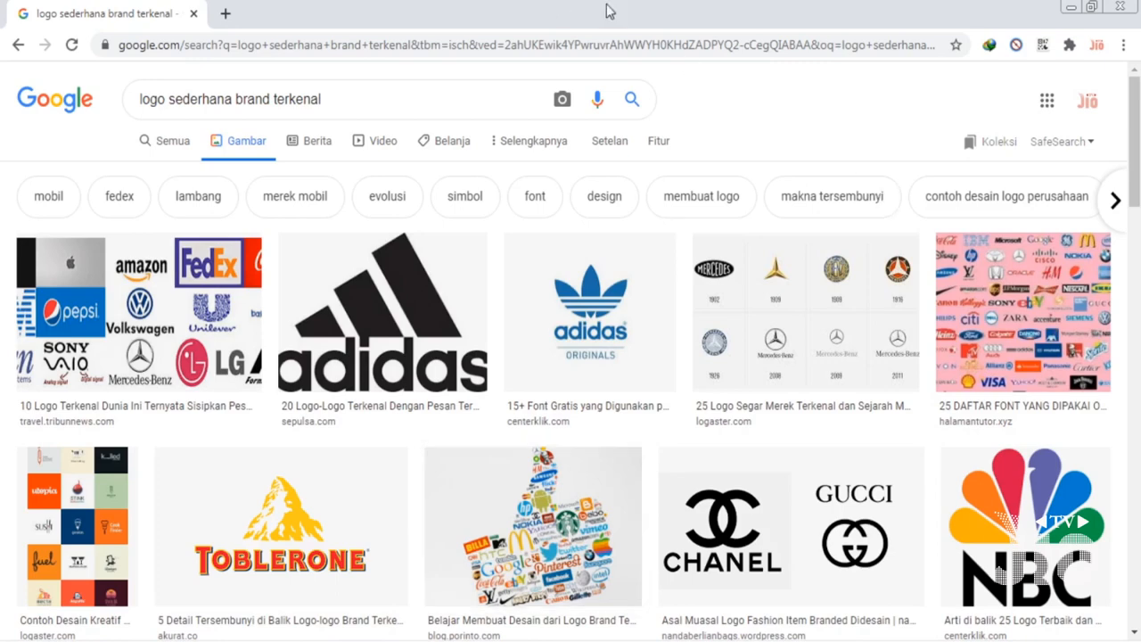
{"action": "scroll", "coordinate": [761, 374], "scroll_direction": "down", "scroll_amount": 2}
{"action": "scroll", "coordinate": [761, 375], "scroll_direction": "up", "scroll_amount": 2}
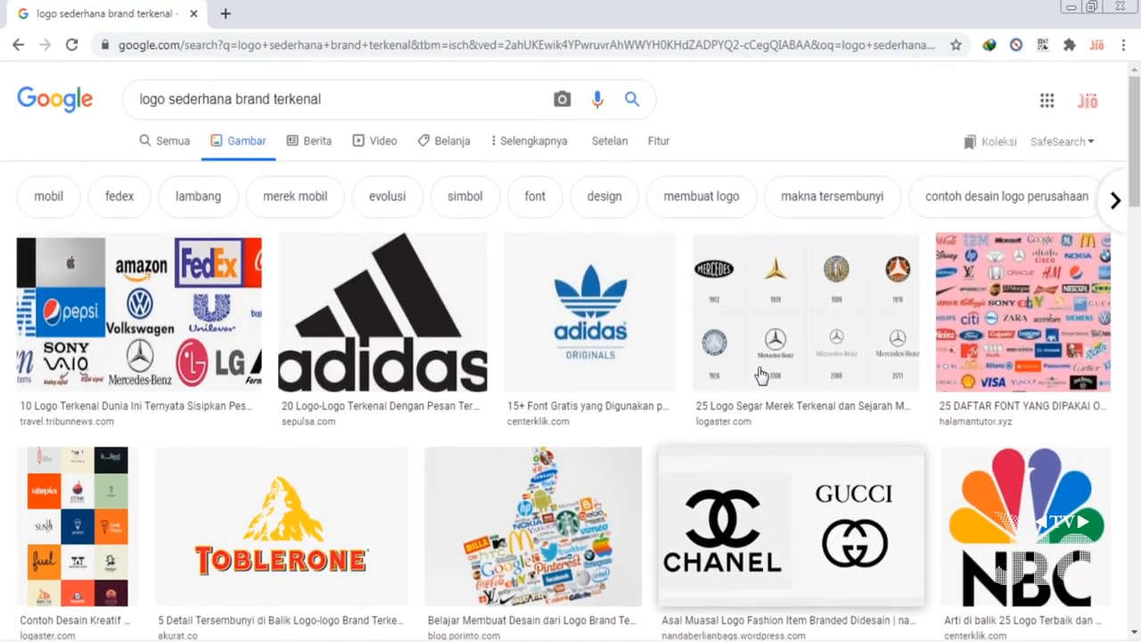
{"action": "scroll", "coordinate": [759, 377], "scroll_direction": "down", "scroll_amount": 1}
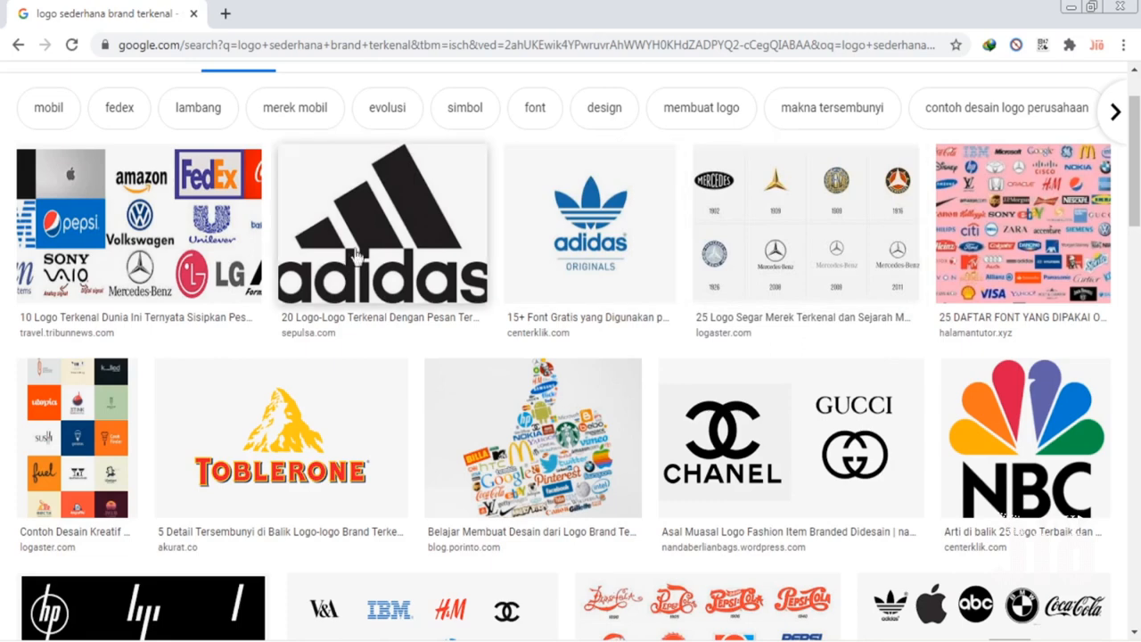
{"action": "scroll", "coordinate": [414, 268], "scroll_direction": "down", "scroll_amount": 4}
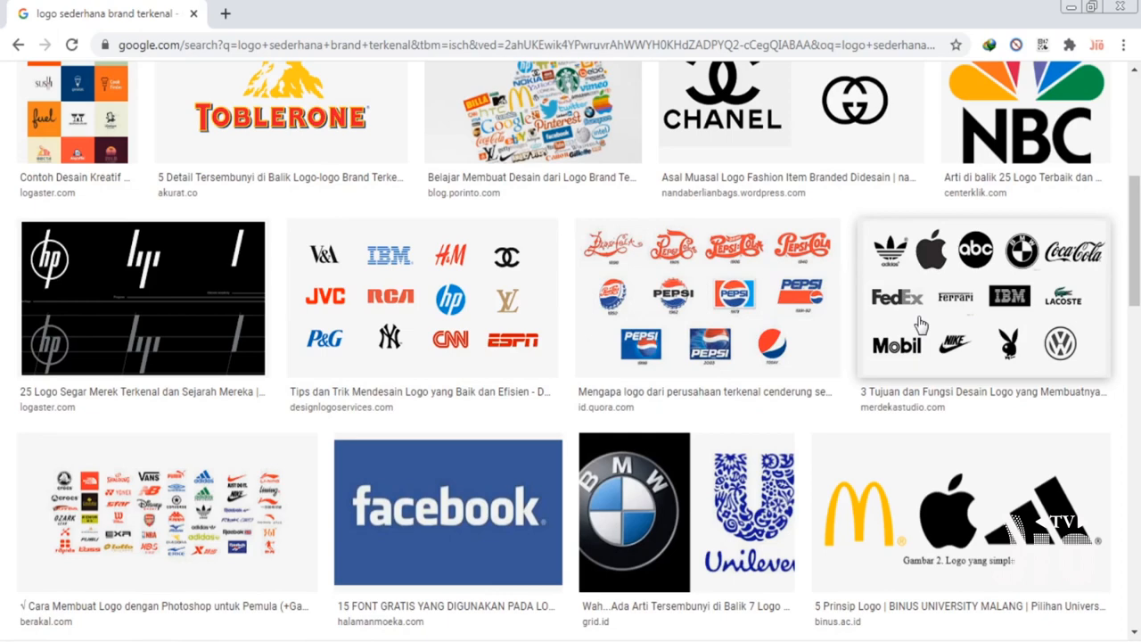
{"action": "scroll", "coordinate": [938, 339], "scroll_direction": "up", "scroll_amount": 2}
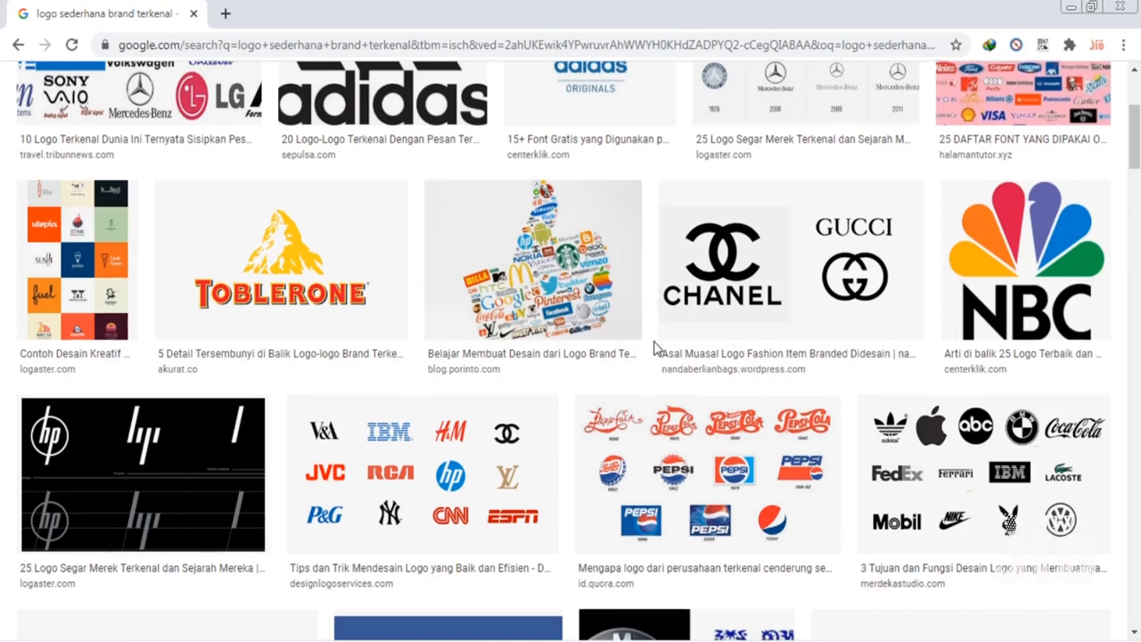
{"action": "scroll", "coordinate": [652, 347], "scroll_direction": "down", "scroll_amount": 2}
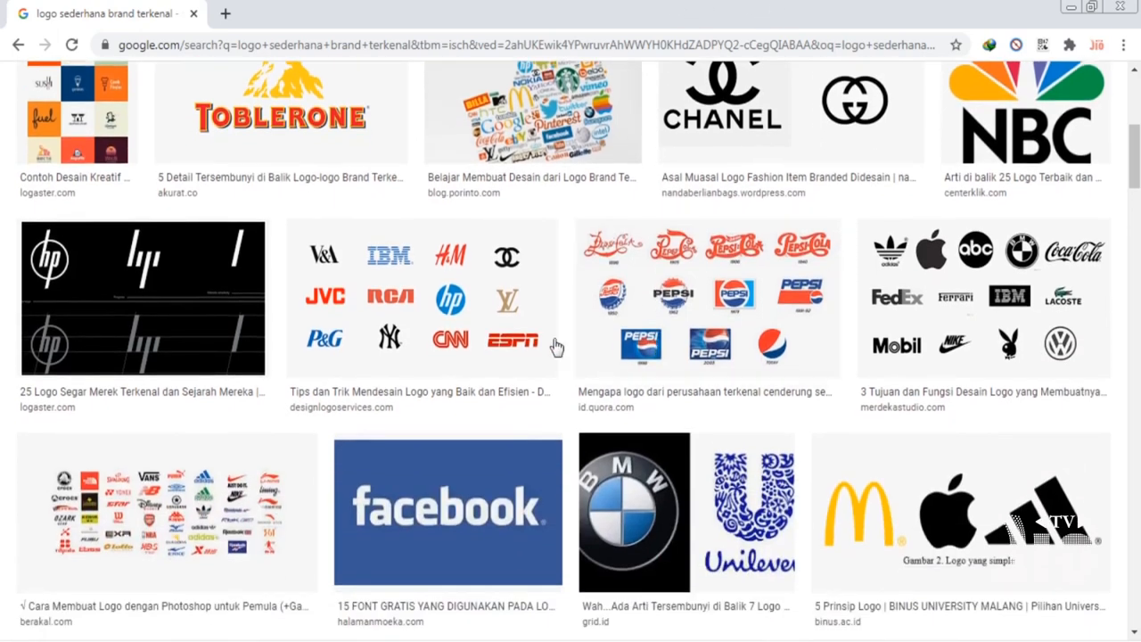
{"action": "left_click", "coordinate": [429, 318]}
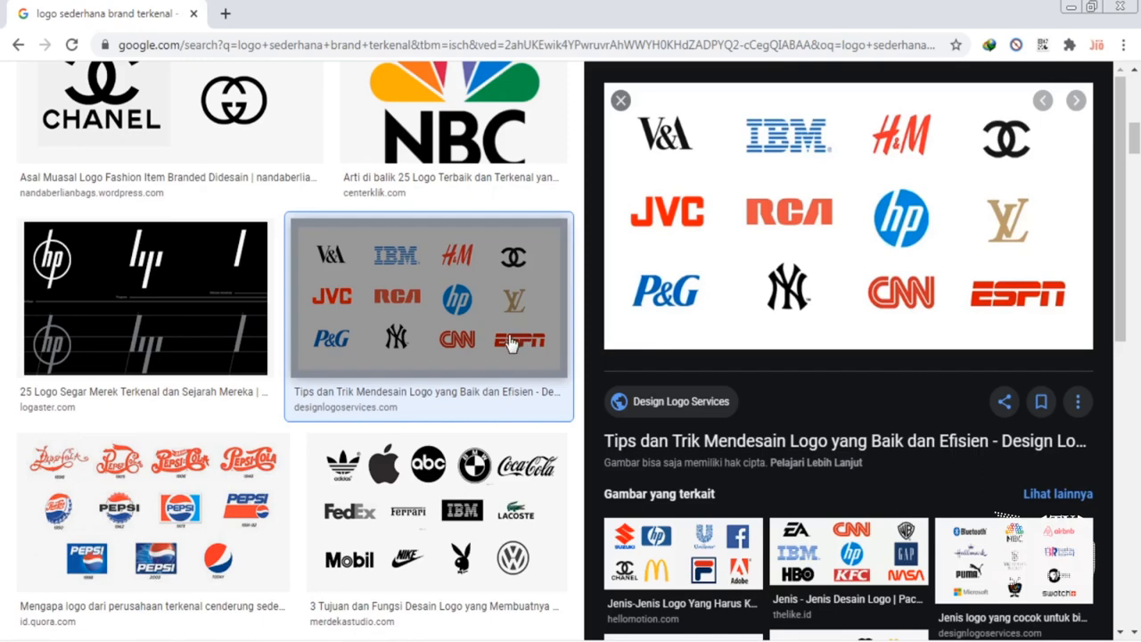
{"action": "scroll", "coordinate": [512, 342], "scroll_direction": "down", "scroll_amount": 6}
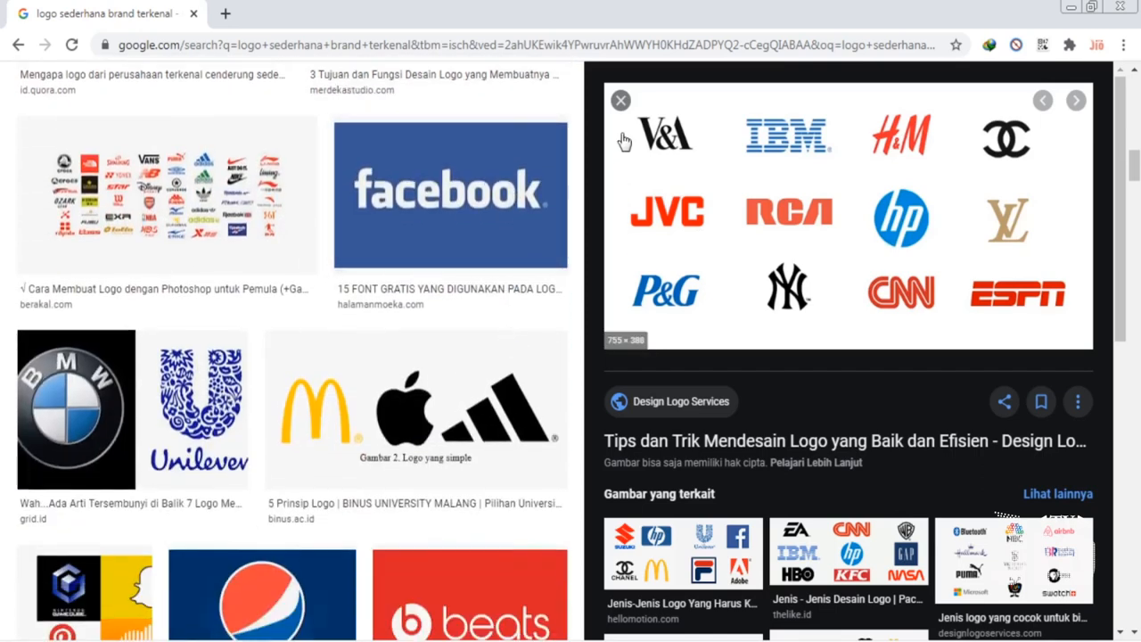
{"action": "key", "text": "Escape"}
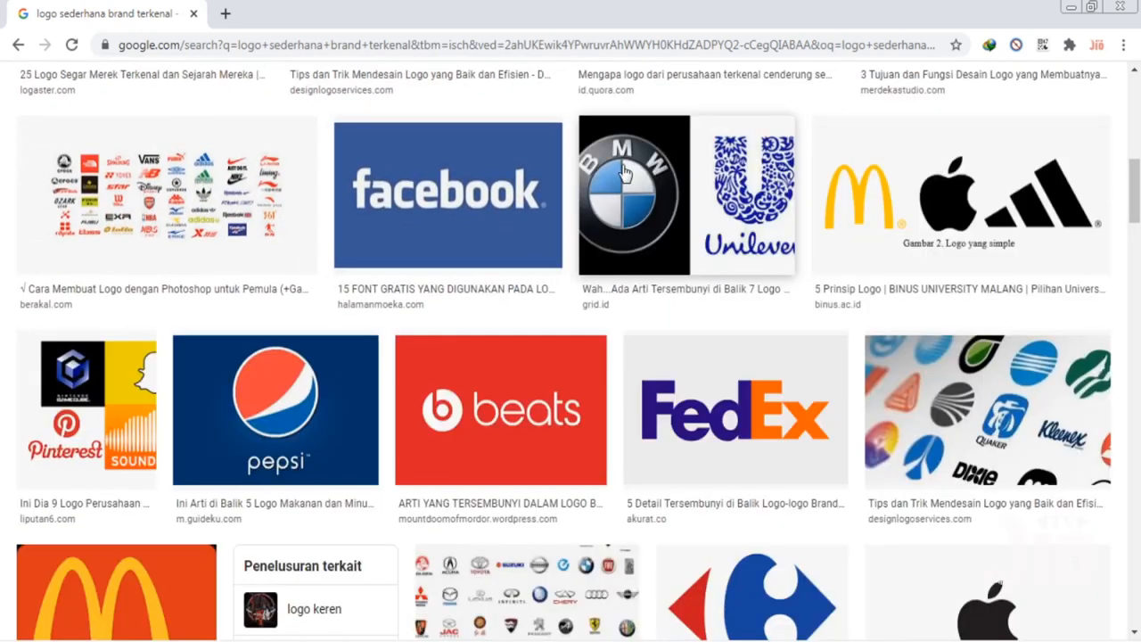
Step: Browse further through the logo image results and preview the Google and Mitsubishi Motors logos as simple design examples
{"action": "scroll", "coordinate": [619, 326], "scroll_direction": "down", "scroll_amount": 8}
{"action": "scroll", "coordinate": [622, 333], "scroll_direction": "down", "scroll_amount": 4}
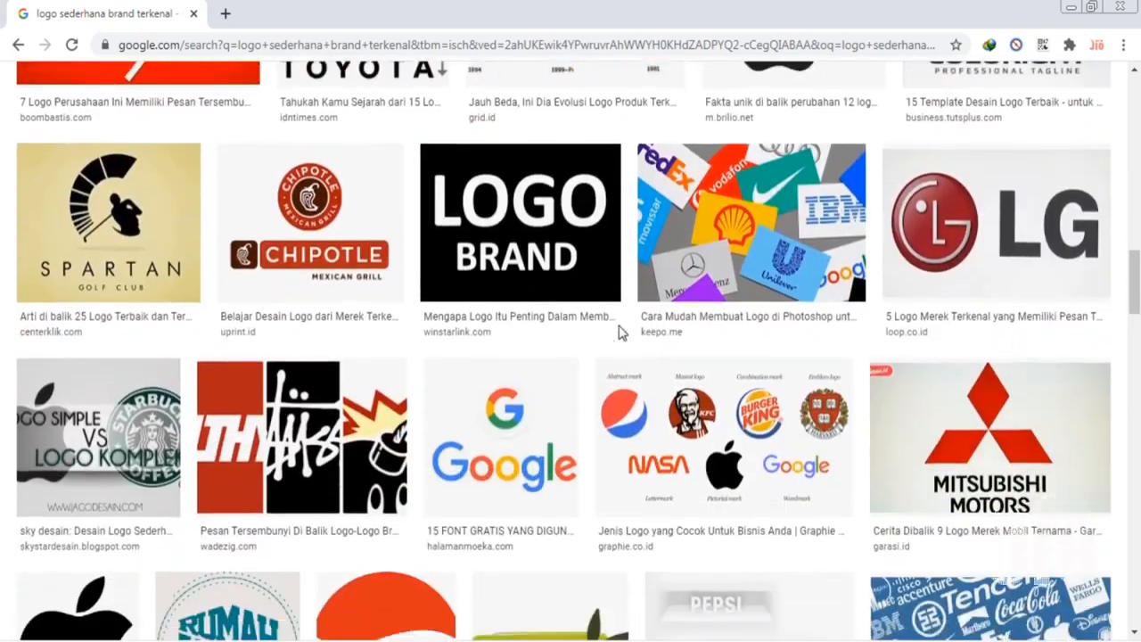
{"action": "left_click", "coordinate": [503, 218]}
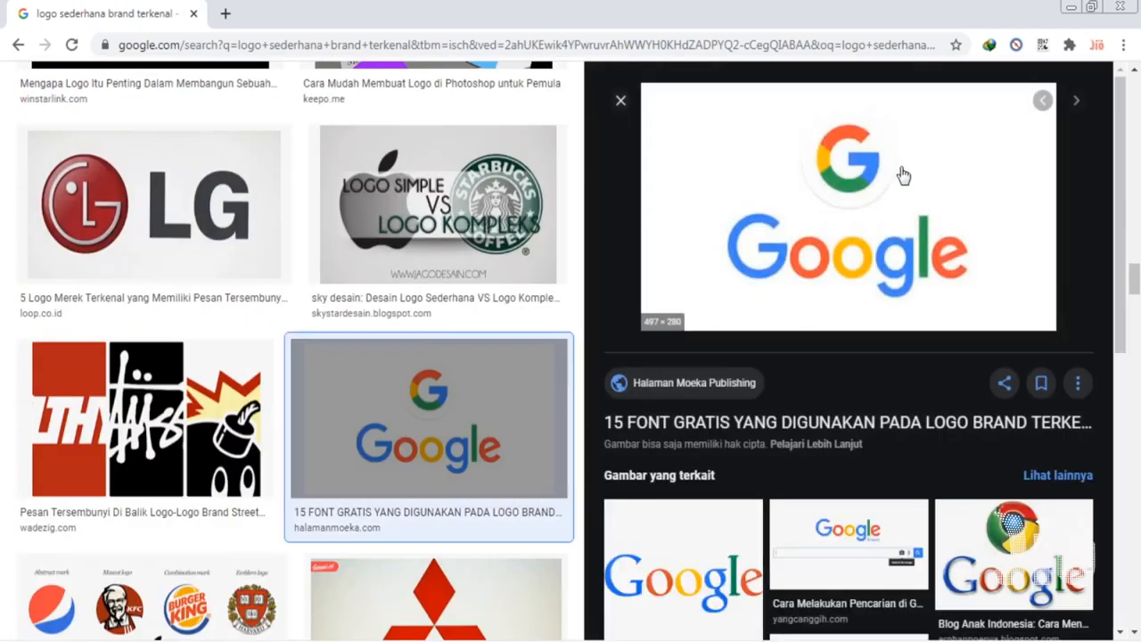
{"action": "left_click", "coordinate": [621, 102]}
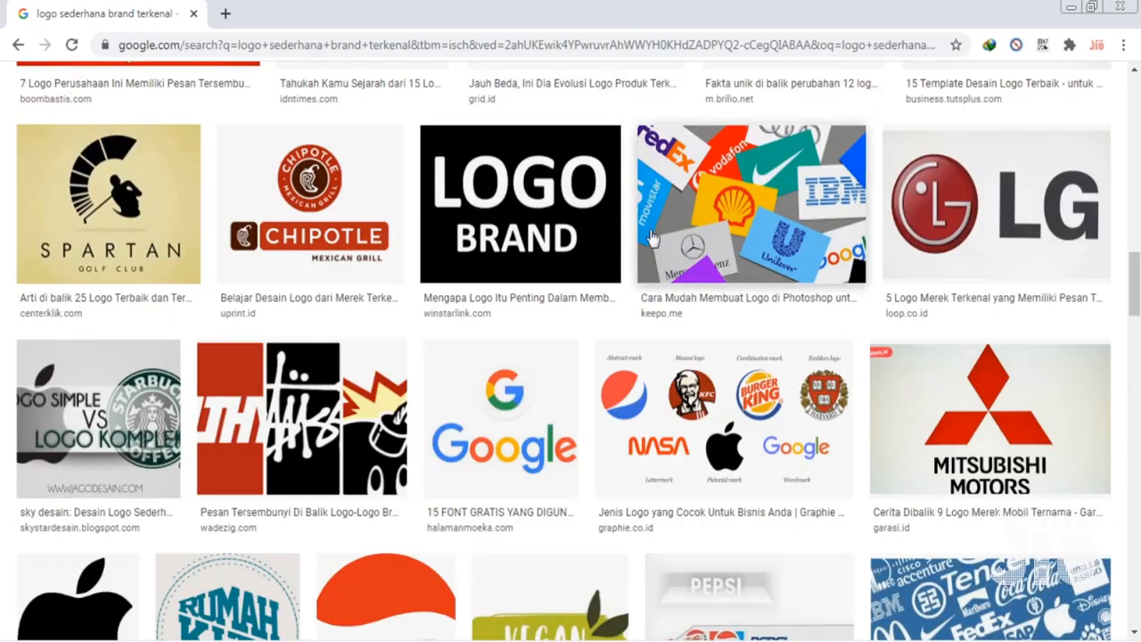
{"action": "scroll", "coordinate": [650, 238], "scroll_direction": "down", "scroll_amount": 2}
{"action": "scroll", "coordinate": [651, 237], "scroll_direction": "down", "scroll_amount": 2}
{"action": "scroll", "coordinate": [651, 237], "scroll_direction": "up", "scroll_amount": 4}
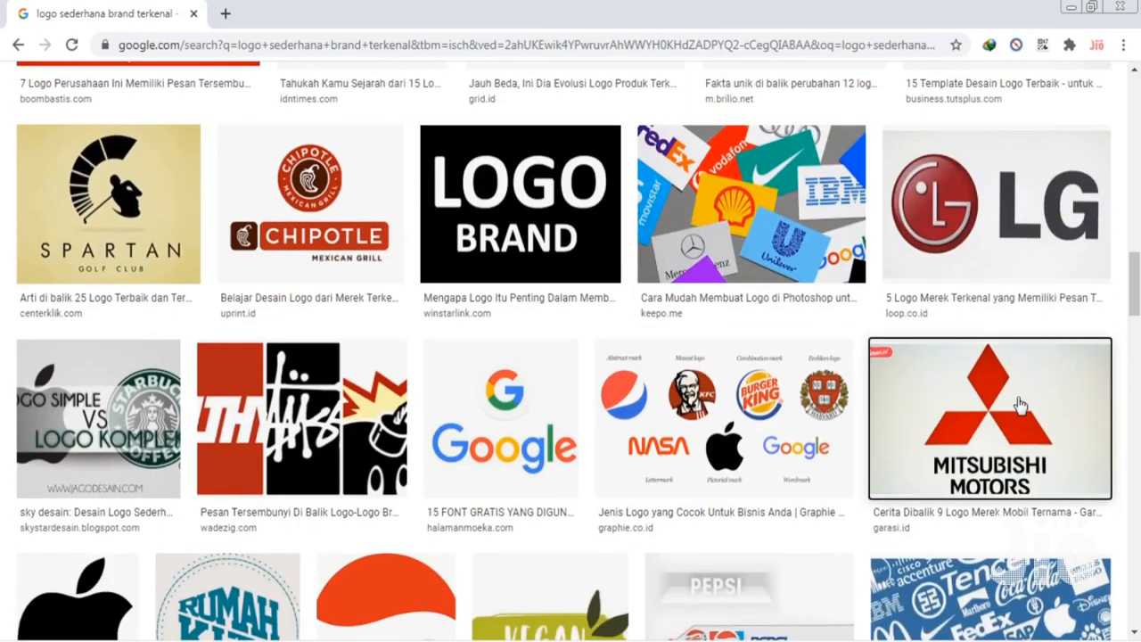
{"action": "left_click", "coordinate": [942, 355]}
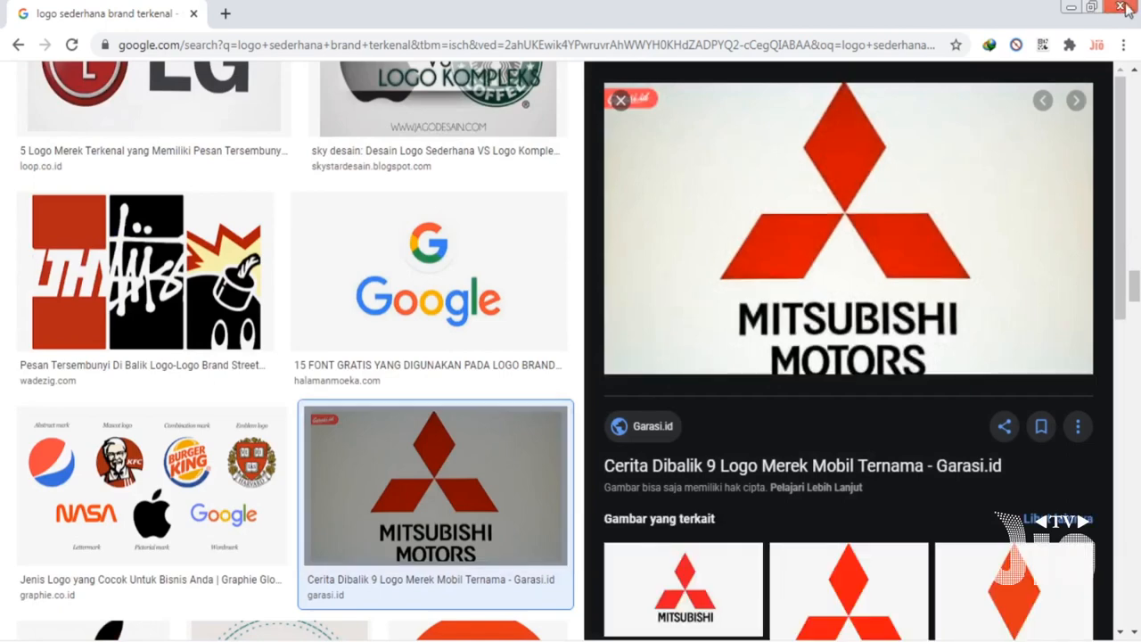
Step: Switch to Photoshop and create a new document 30 by 30 centimeters with a resolution of 300 pixels/inch
{"action": "left_click", "coordinate": [428, 641]}
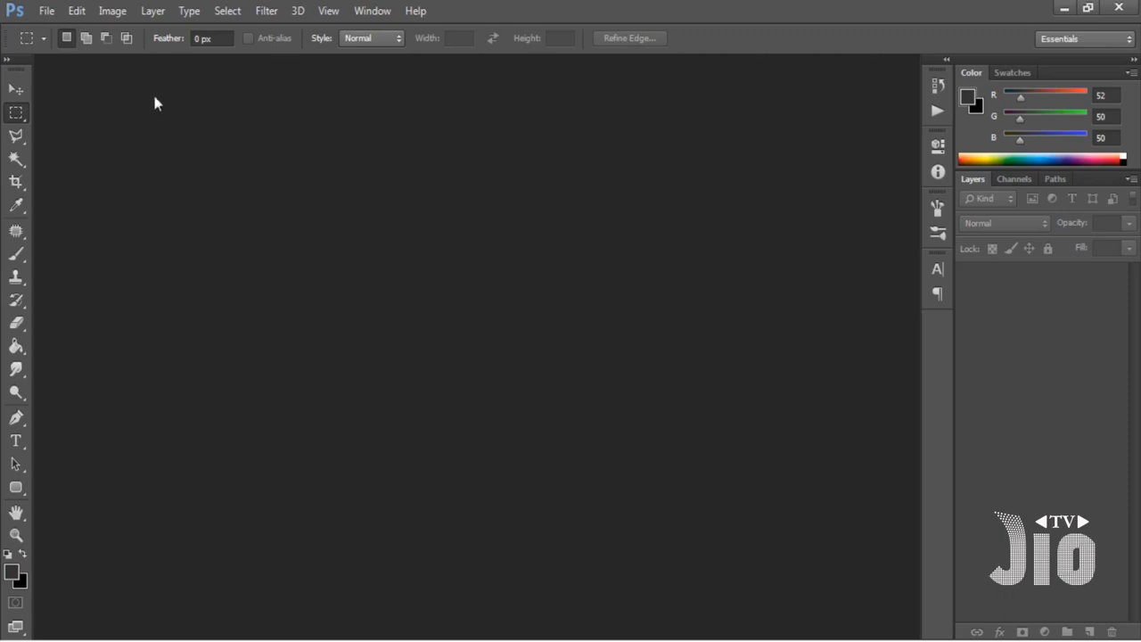
{"action": "left_click", "coordinate": [45, 11]}
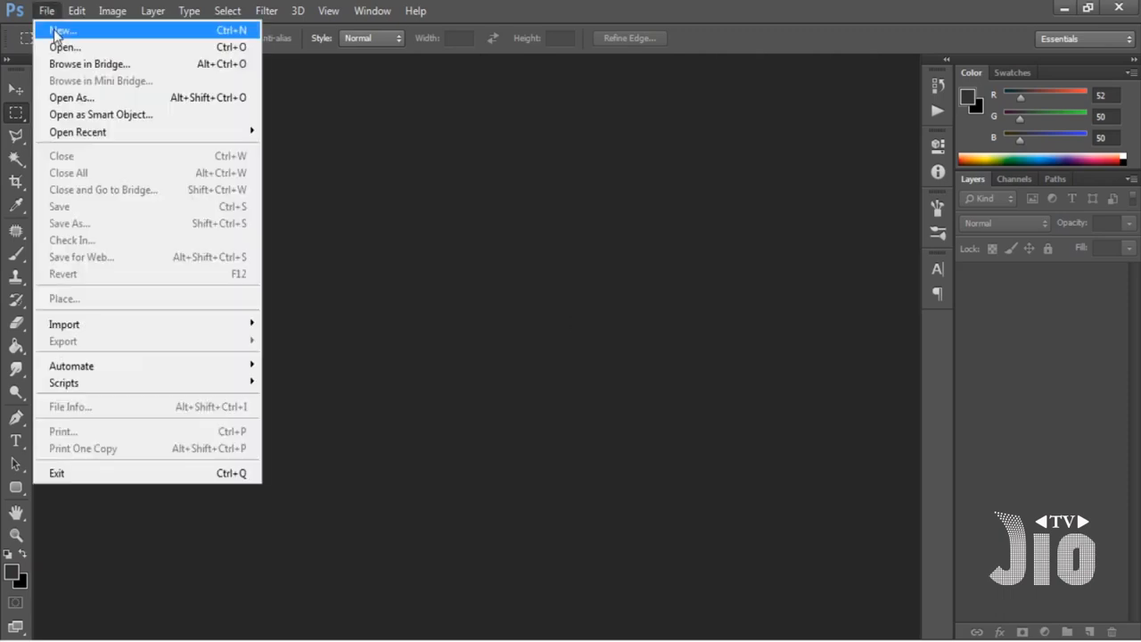
{"action": "left_click", "coordinate": [55, 32]}
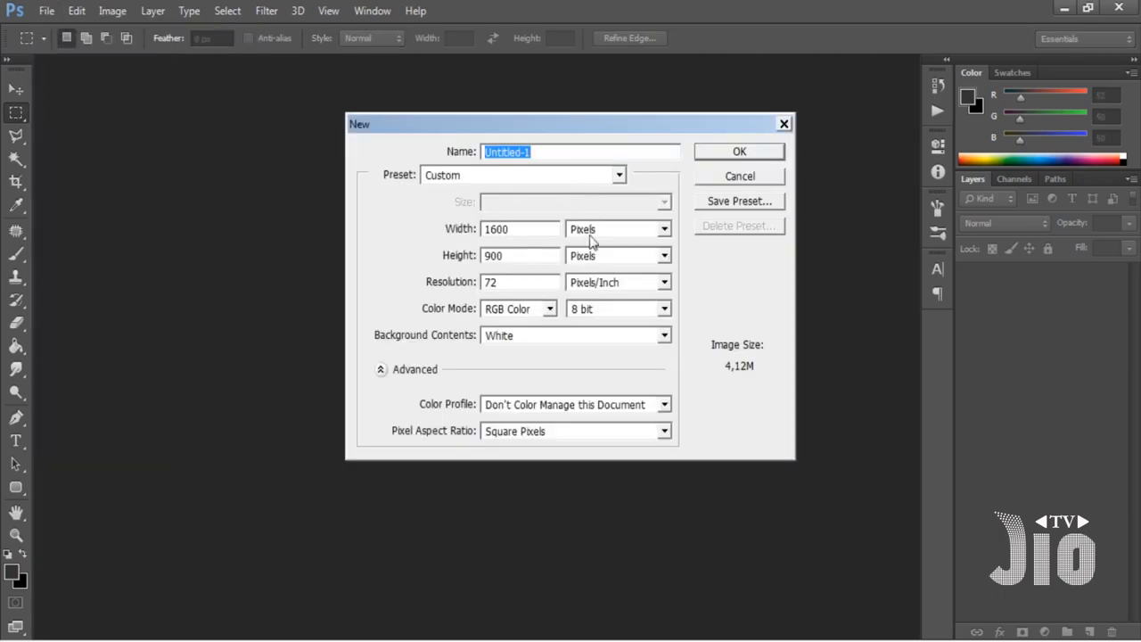
{"action": "left_click", "coordinate": [603, 231]}
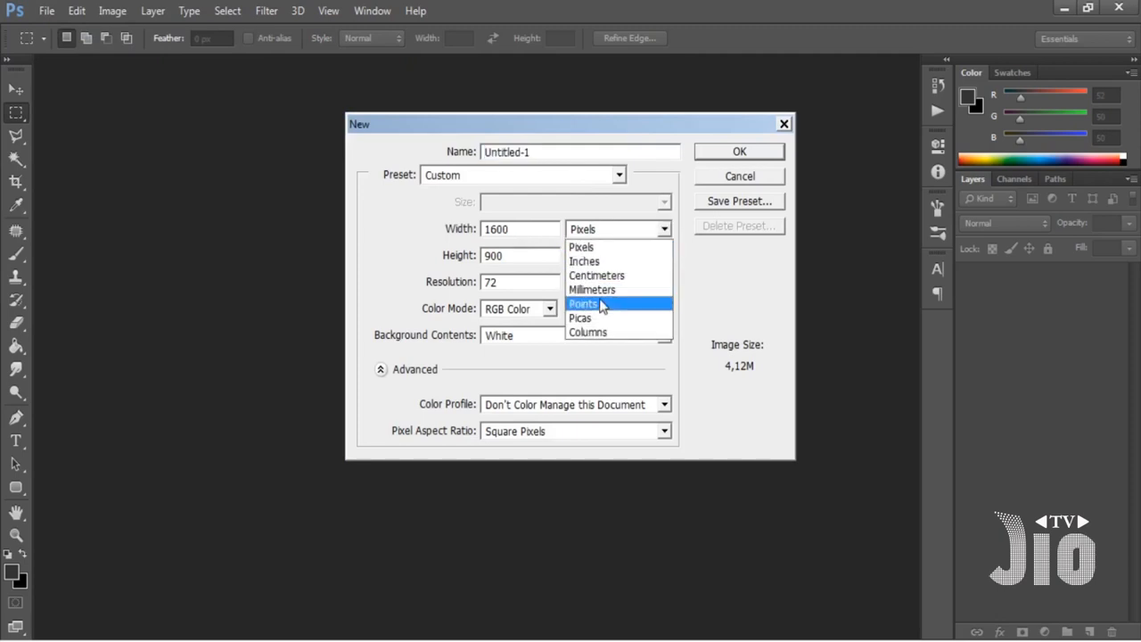
{"action": "left_click", "coordinate": [575, 275]}
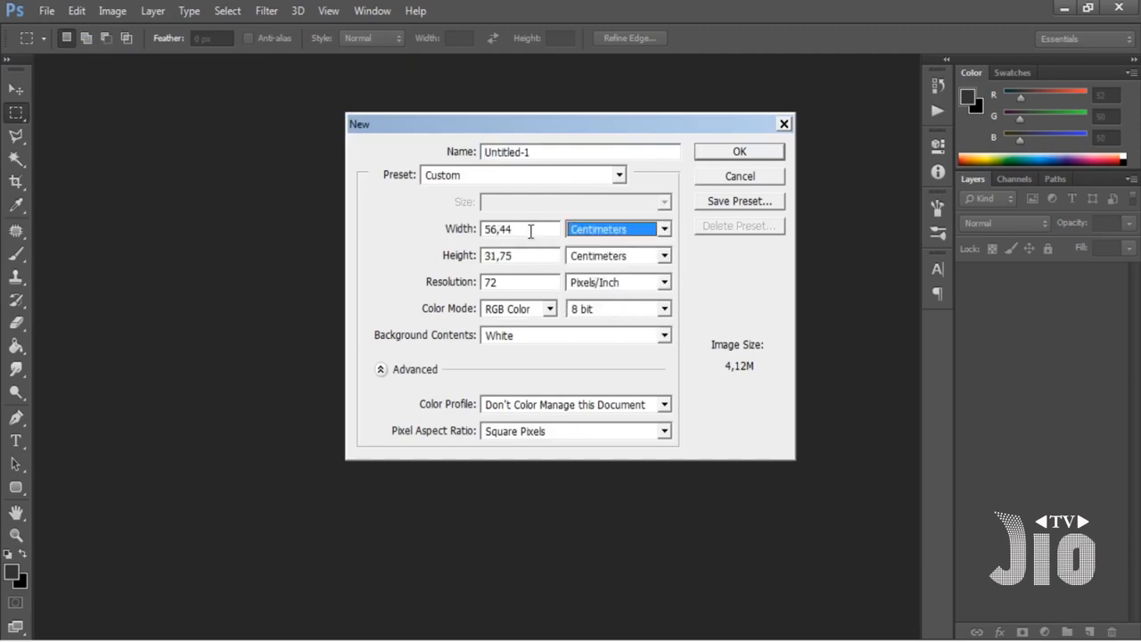
{"action": "left_click_drag", "start_coordinate": [529, 229], "coordinate": [448, 230]}
{"action": "type", "text": "30"}
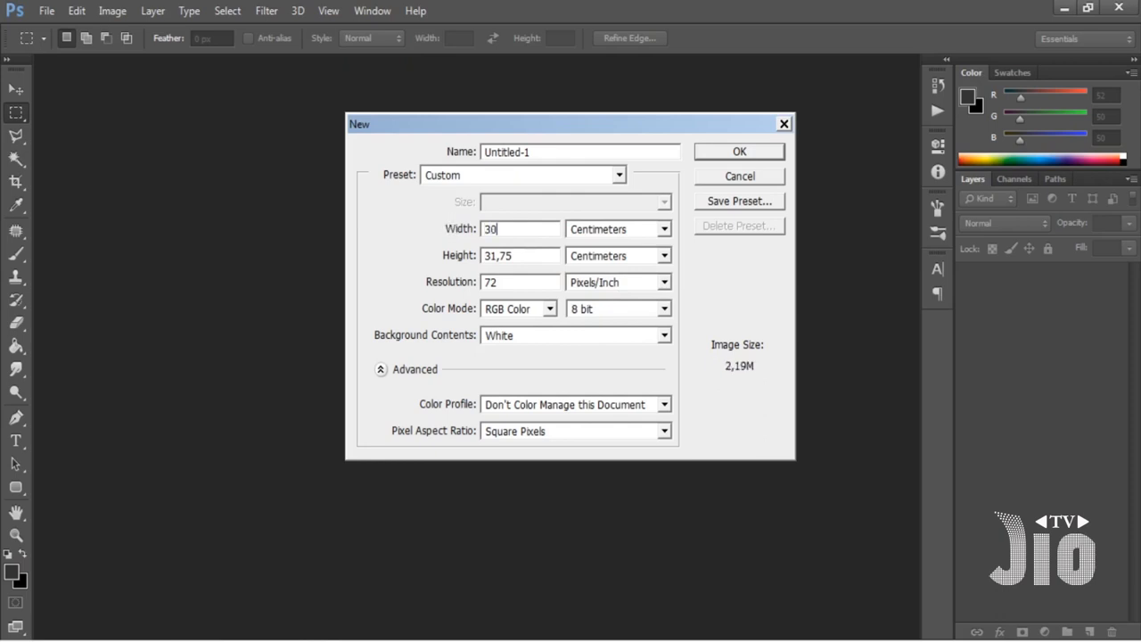
{"action": "double_click", "coordinate": [522, 256]}
{"action": "type", "text": "30"}
{"action": "double_click", "coordinate": [517, 282]}
{"action": "type", "text": "300"}
{"action": "left_click", "coordinate": [738, 153]}
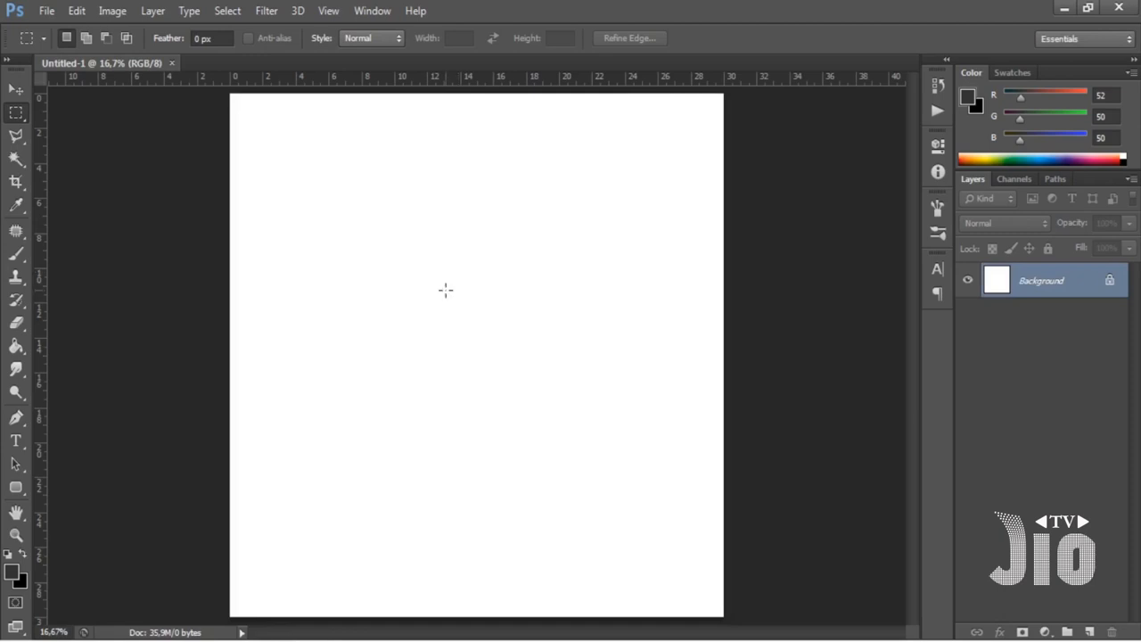
{"action": "left_click", "coordinate": [16, 417]}
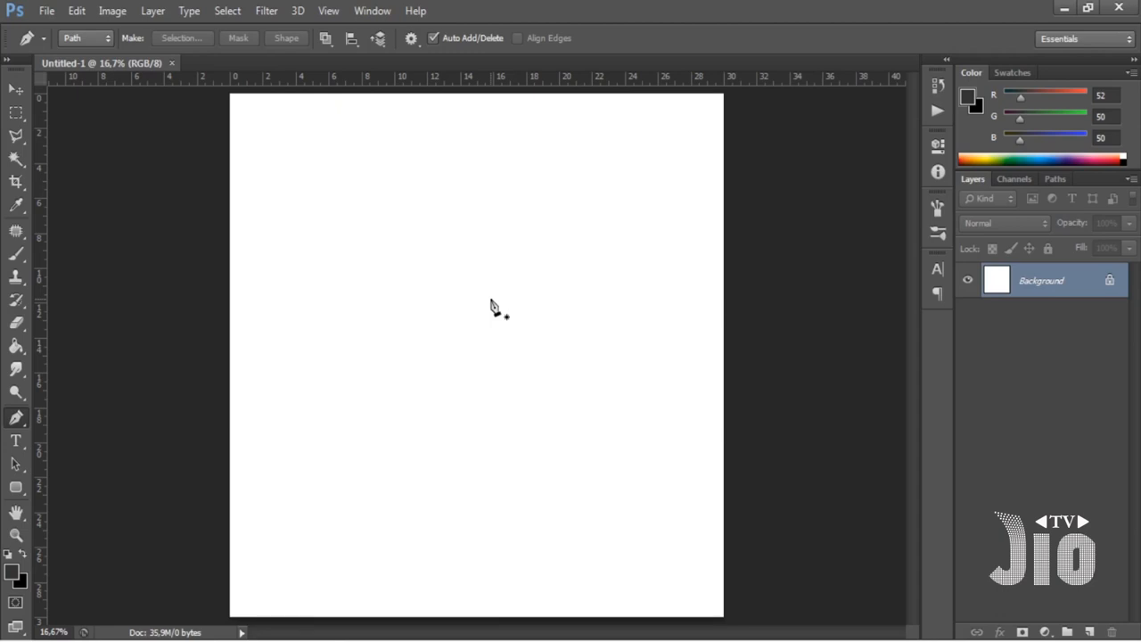
{"action": "left_click", "coordinate": [15, 90]}
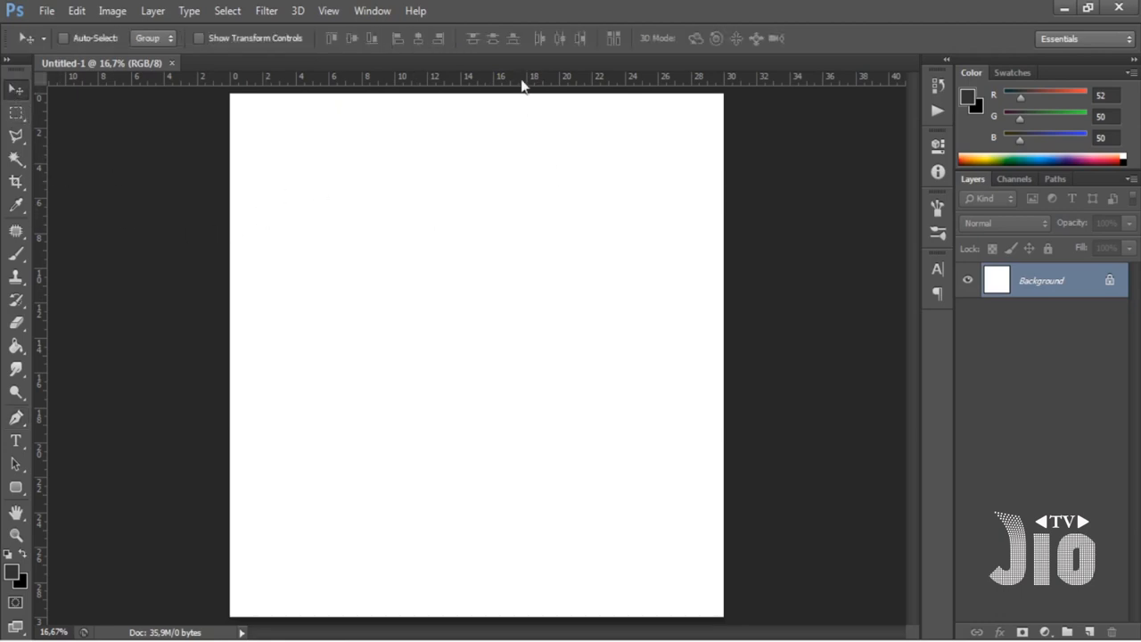
{"action": "left_click_drag", "start_coordinate": [523, 84], "coordinate": [540, 165]}
{"action": "key", "text": "ctrl+semicolon"}
{"action": "left_click_drag", "start_coordinate": [39, 345], "coordinate": [349, 347]}
Step: Make a square selection about 18 cm per side near the middle of the canvas with the Rectangular Marquee tool
{"action": "left_click", "coordinate": [16, 114]}
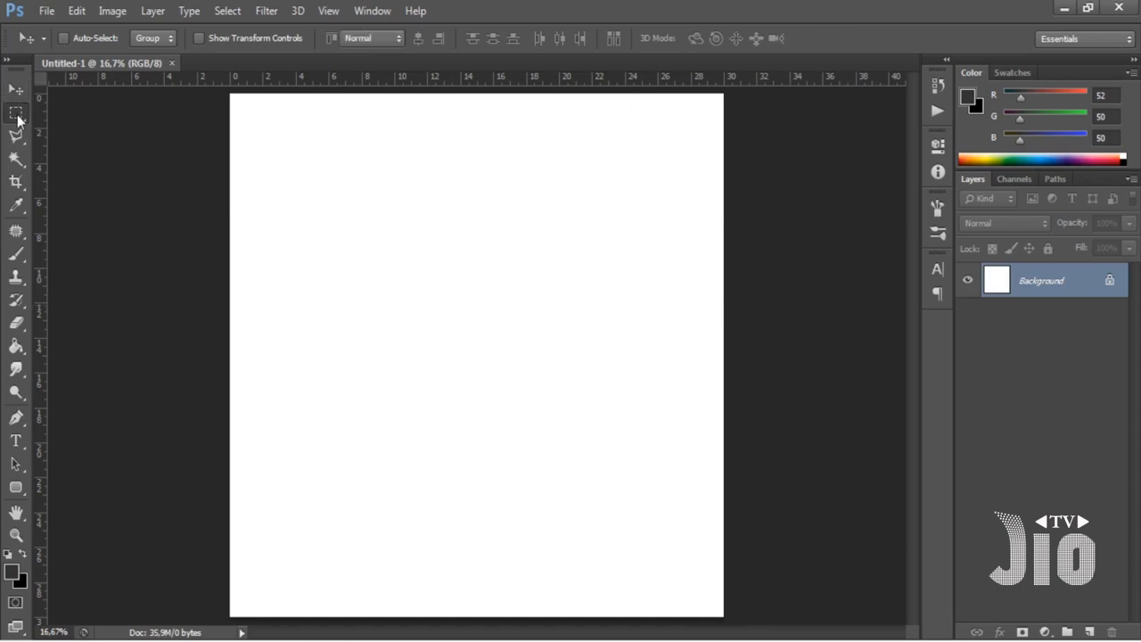
{"action": "left_click", "coordinate": [44, 116]}
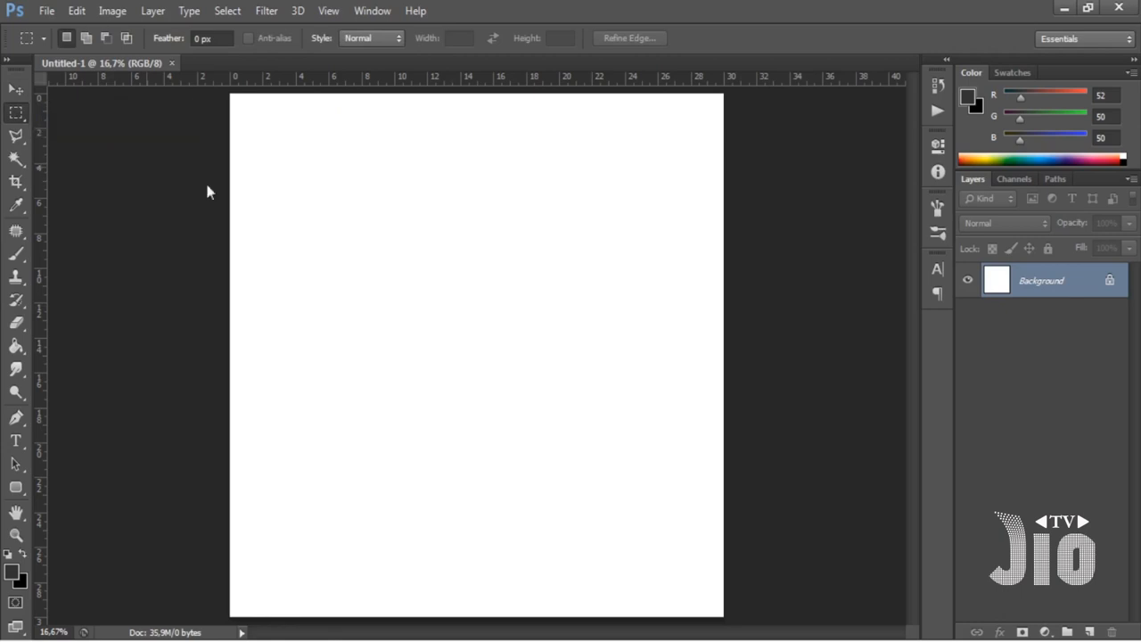
{"action": "left_click_drag", "start_coordinate": [299, 174], "coordinate": [635, 486]}
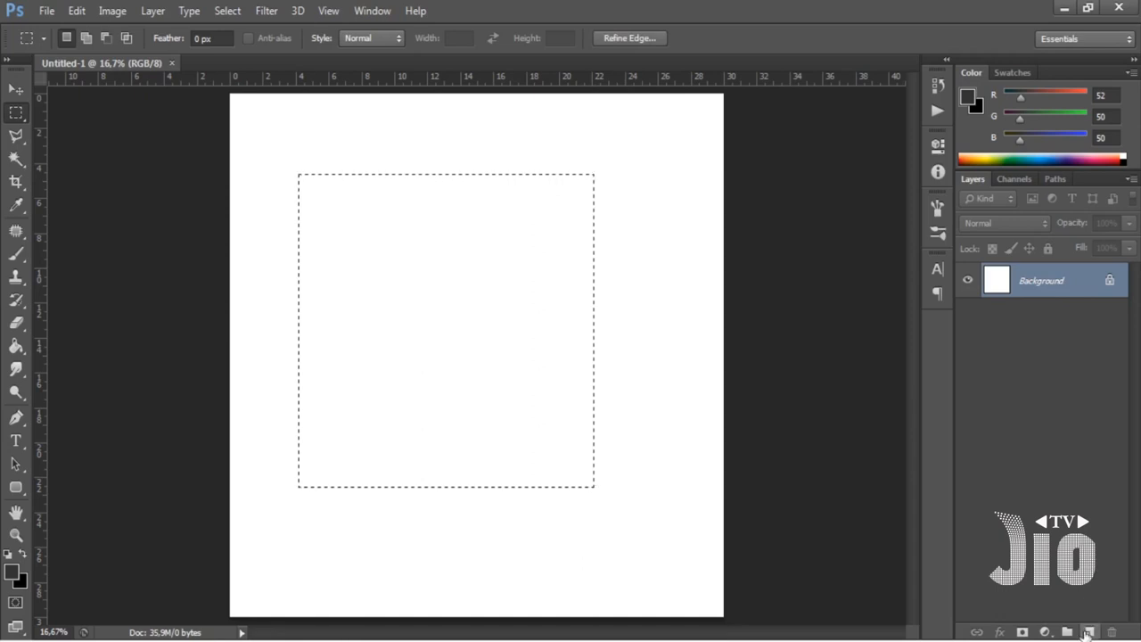
Step: Add a new layer above the background and rename it KOTAK
{"action": "left_click", "coordinate": [1087, 632]}
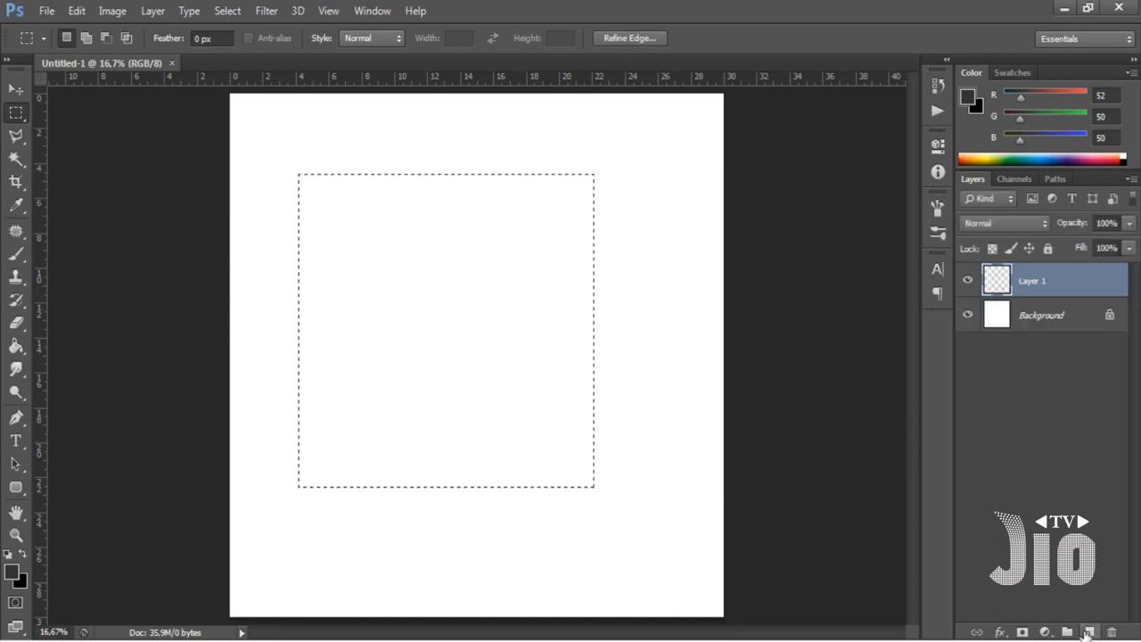
{"action": "double_click", "coordinate": [1030, 281]}
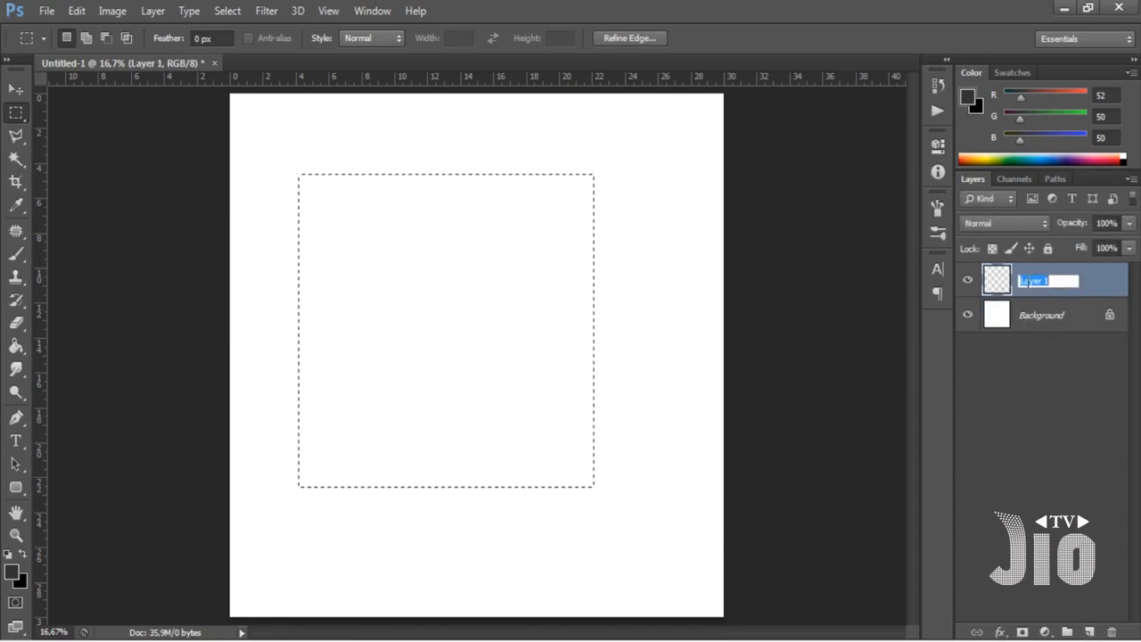
{"action": "type", "text": "Kh"}
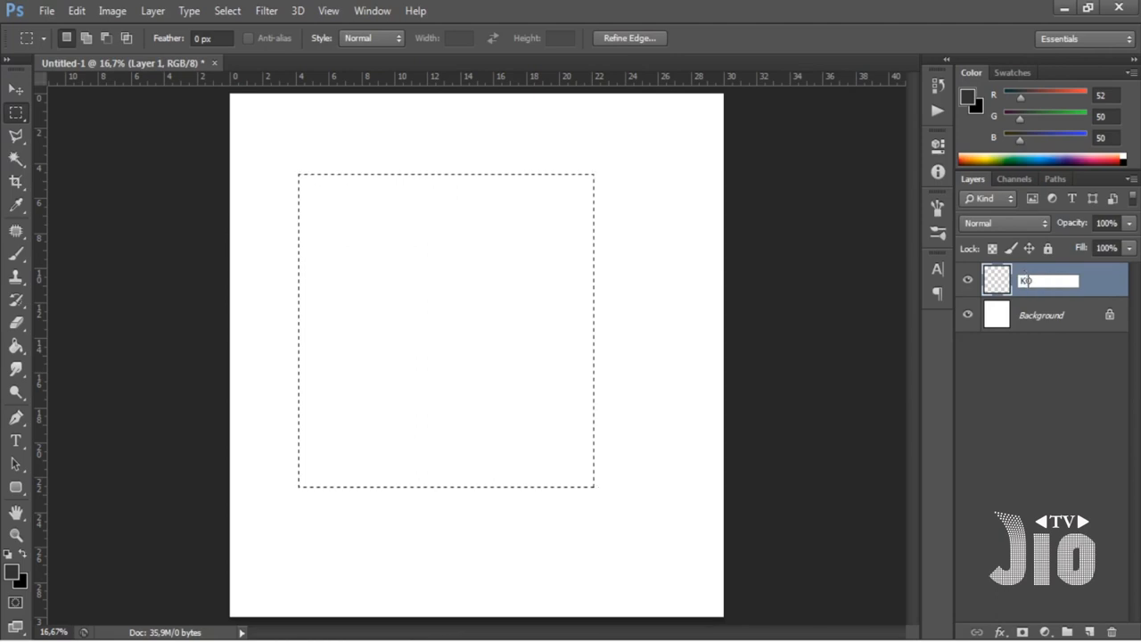
{"action": "type", "text": "TAK"}
{"action": "key", "text": "Return"}
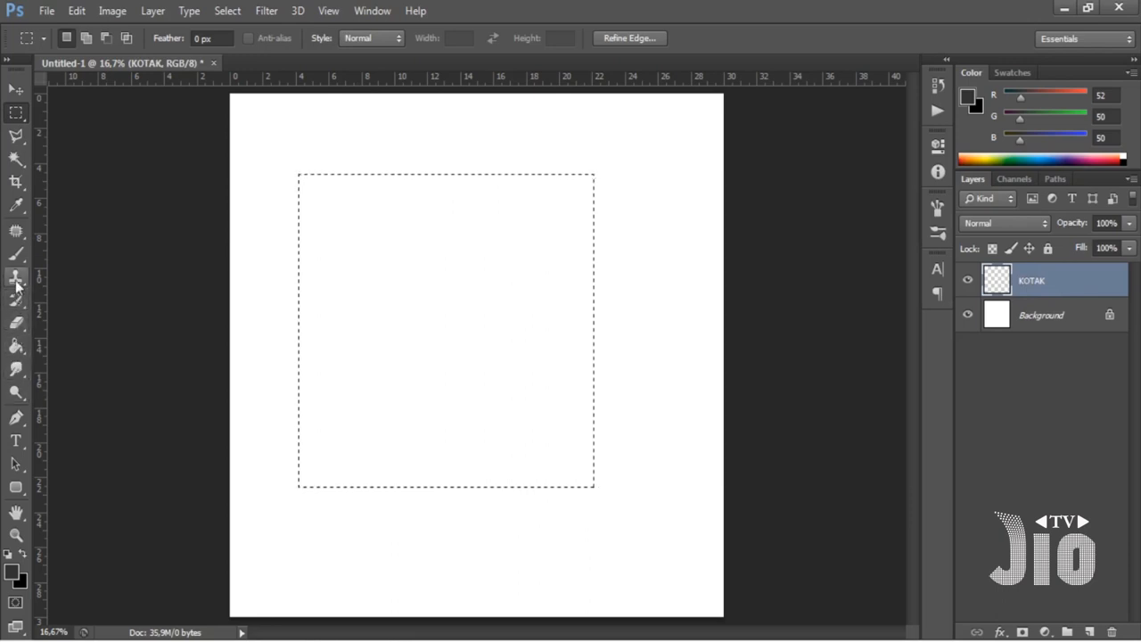
Step: Set the foreground color to light gray (RGB 213, 213, 213) and fill the square selection using the Paint Bucket tool
{"action": "left_click", "coordinate": [17, 348]}
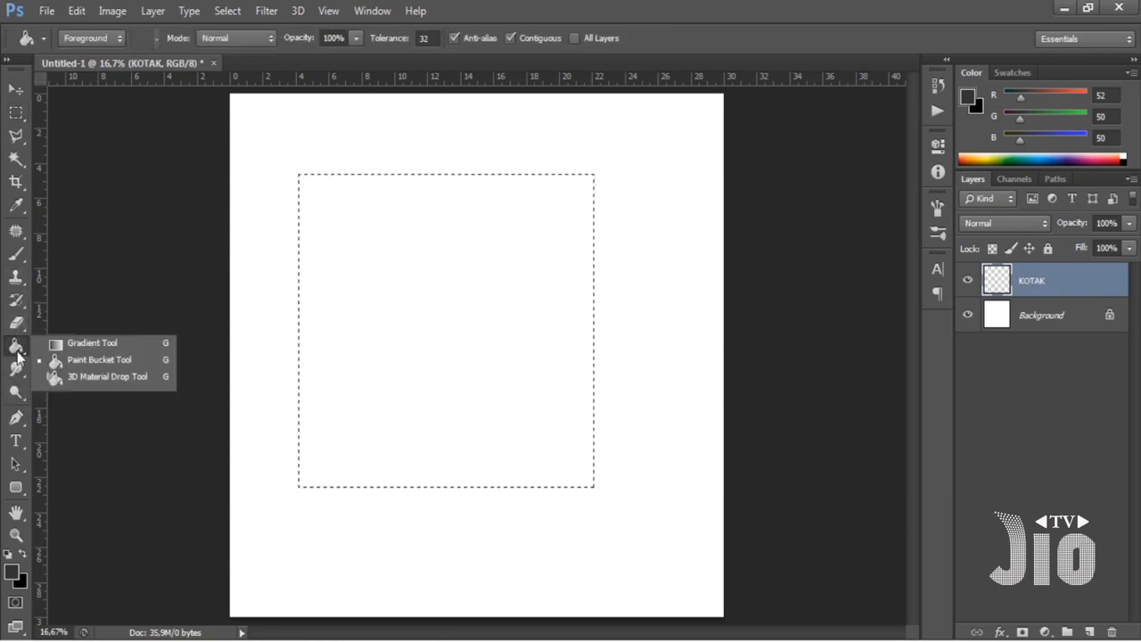
{"action": "left_click", "coordinate": [44, 360]}
{"action": "left_click", "coordinate": [9, 555]}
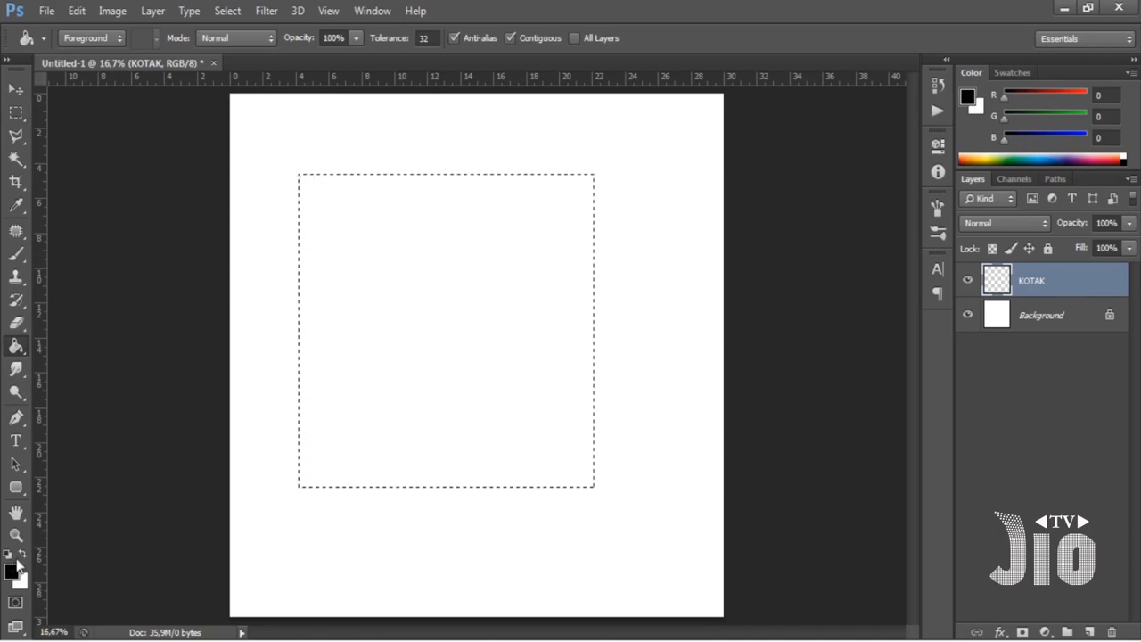
{"action": "left_click", "coordinate": [12, 571]}
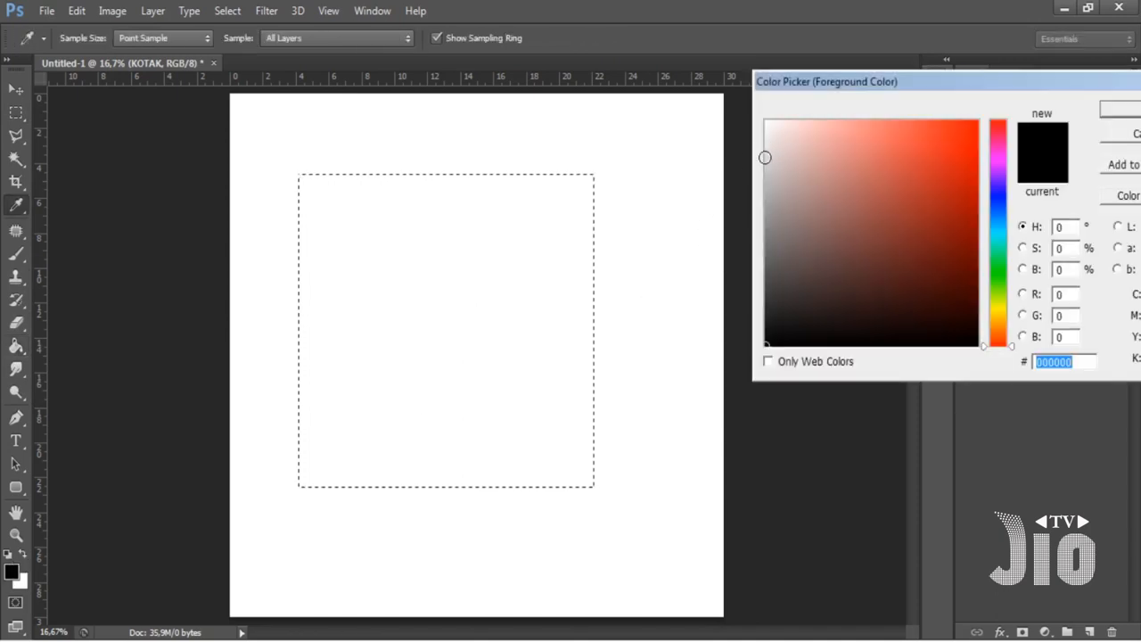
{"action": "left_click", "coordinate": [765, 158]}
{"action": "left_click", "coordinate": [1121, 109]}
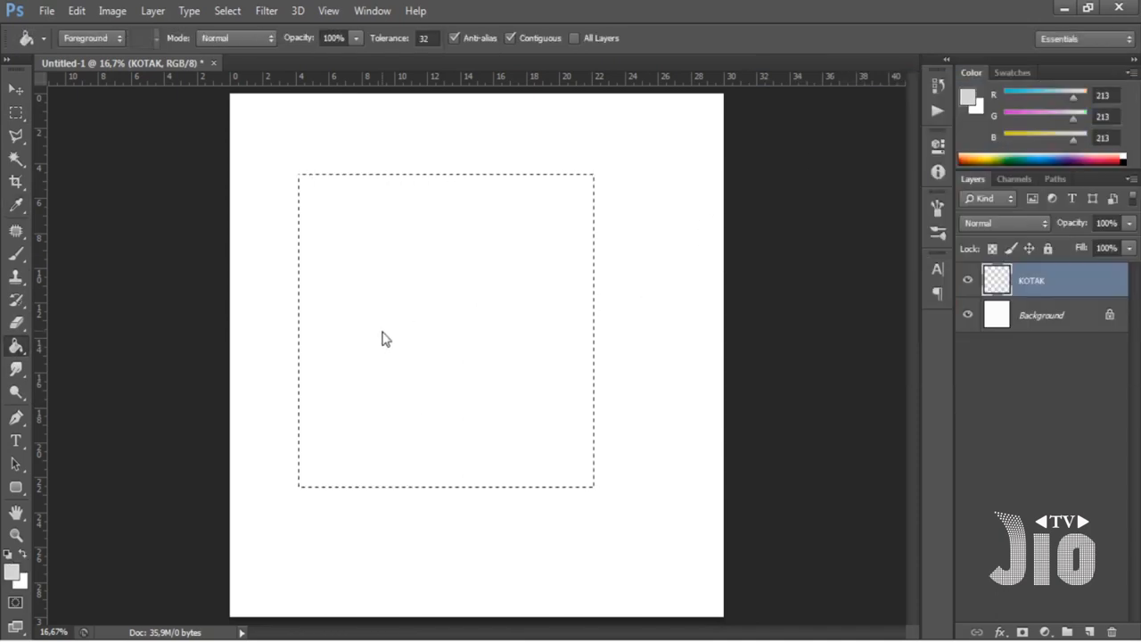
{"action": "left_click", "coordinate": [386, 336]}
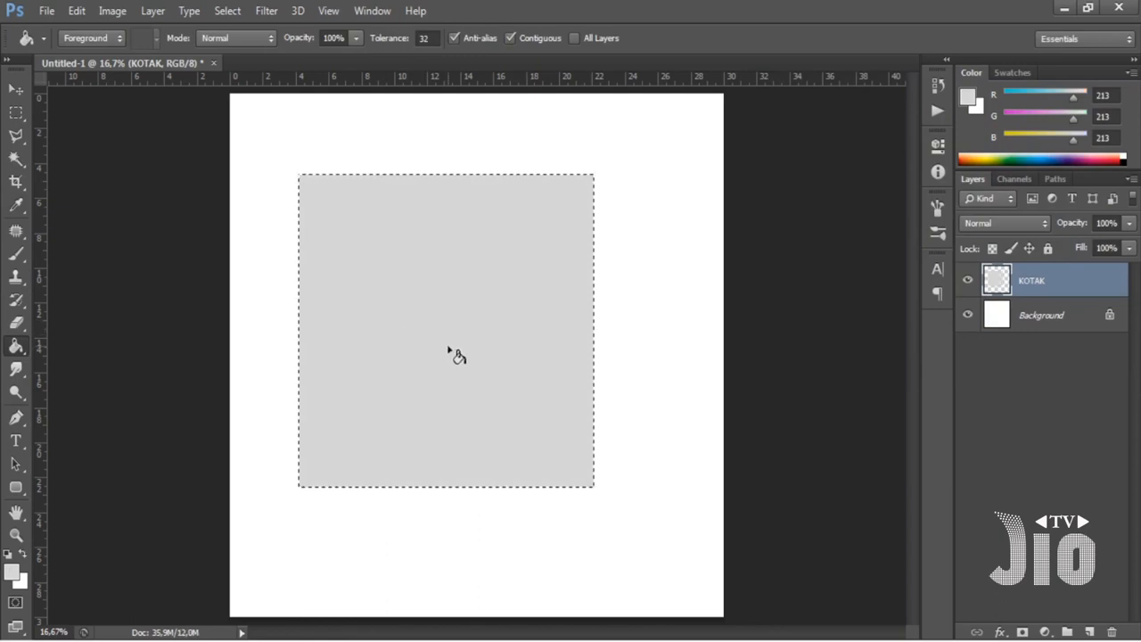
Step: Clear the selection, center the gray square vertically and horizontally on the background, and start free transforming only the KOTAK layer
{"action": "key", "text": "ctrl+d"}
{"action": "left_click", "coordinate": [18, 91]}
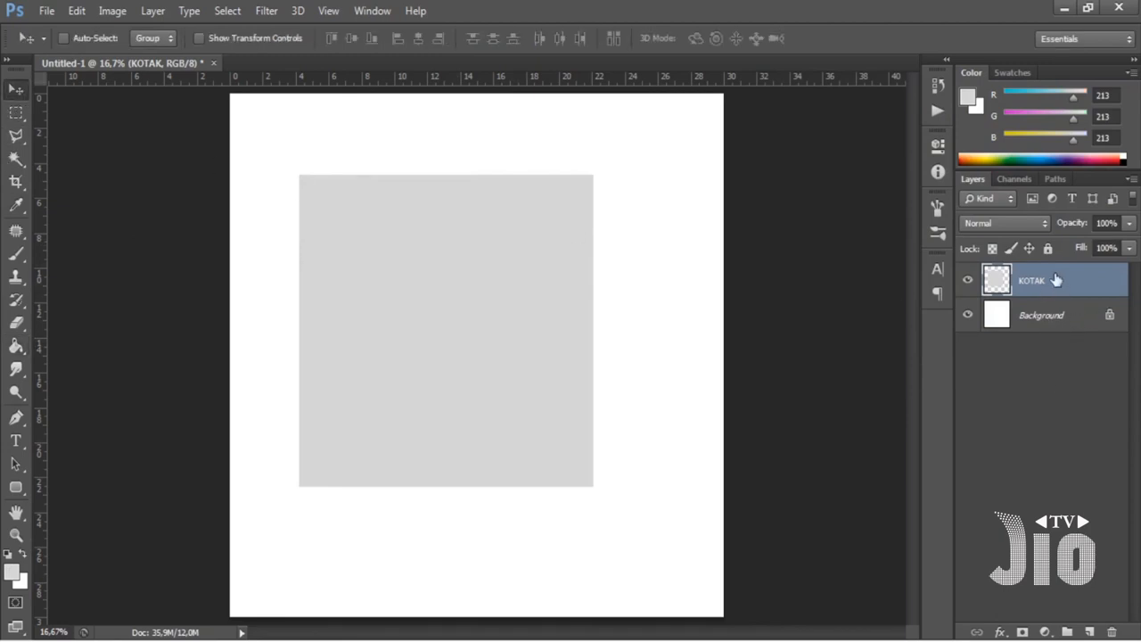
{"action": "left_click", "coordinate": [1048, 315], "text": "shift"}
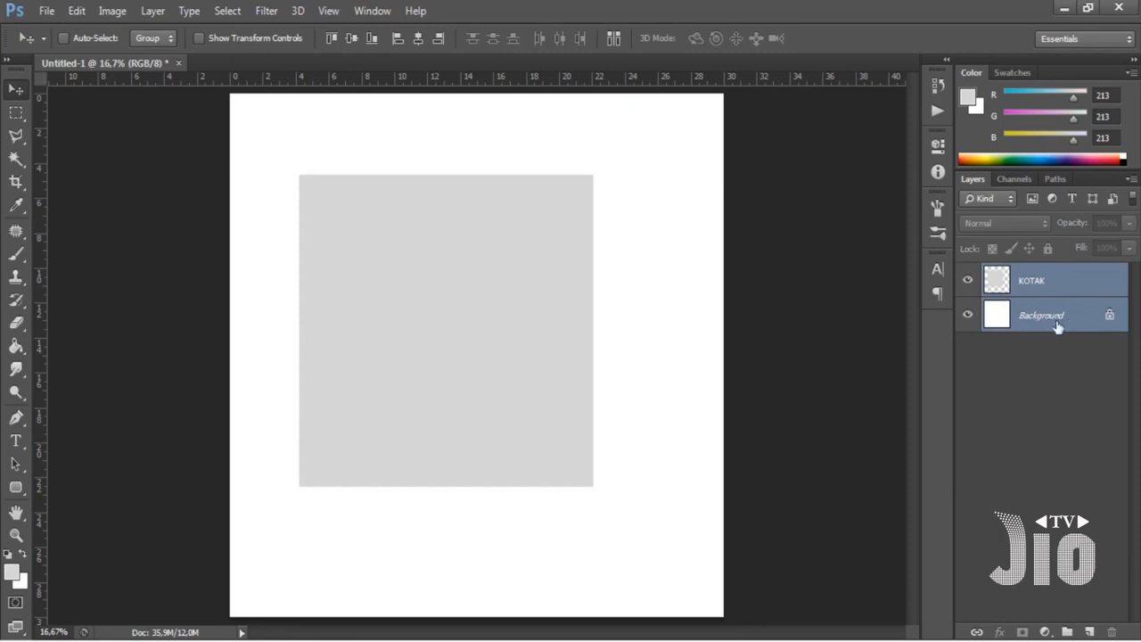
{"action": "left_click", "coordinate": [352, 40]}
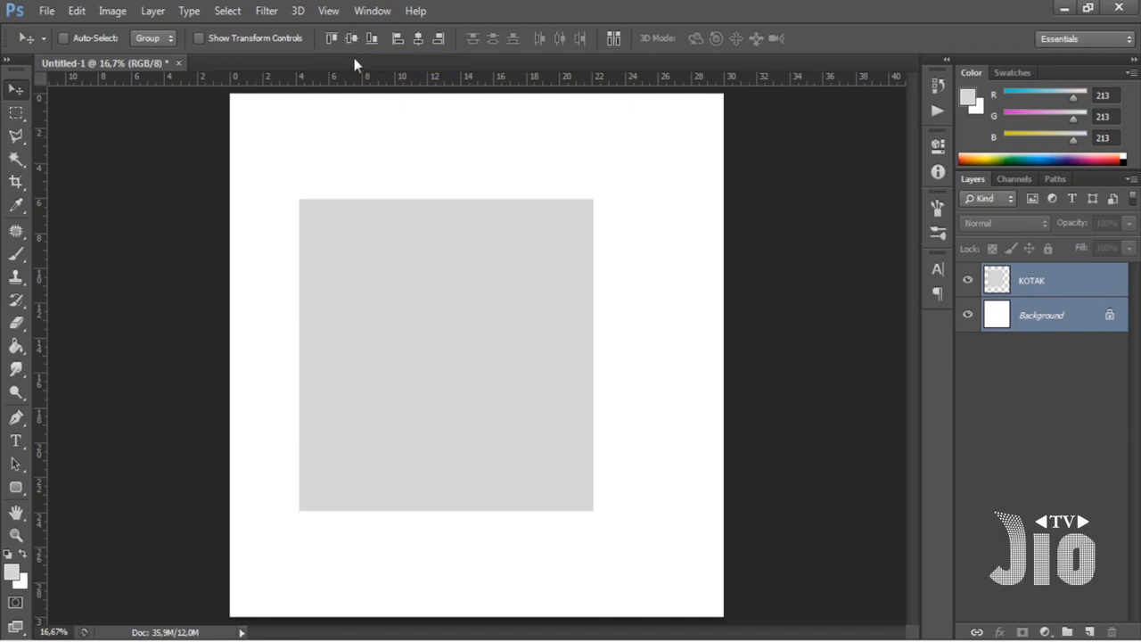
{"action": "left_click", "coordinate": [419, 38]}
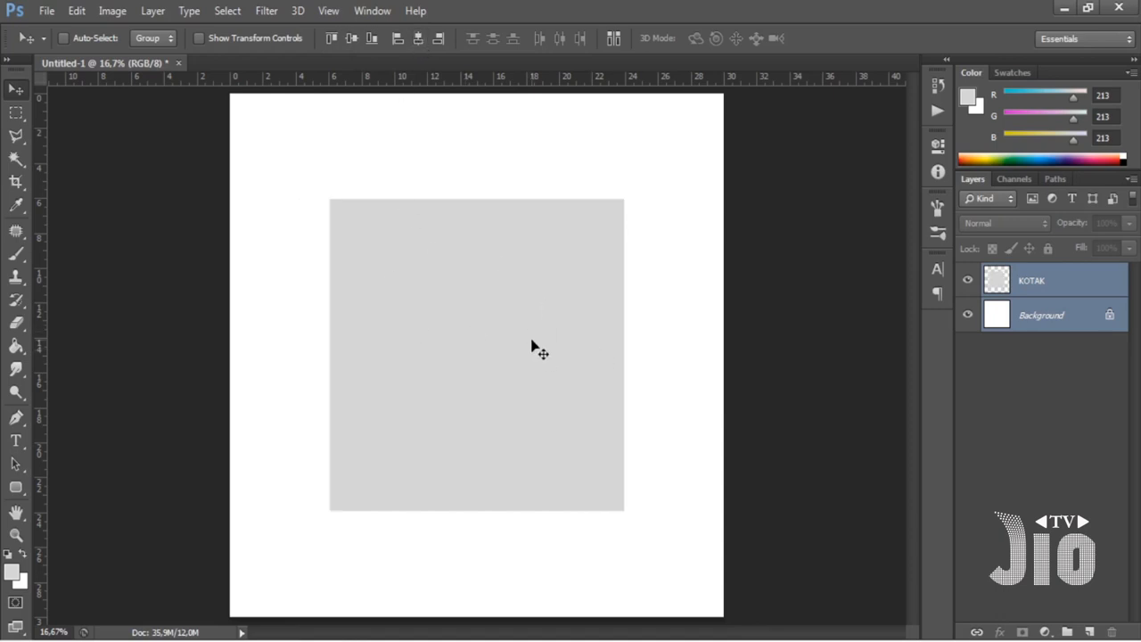
{"action": "left_click", "coordinate": [1034, 282]}
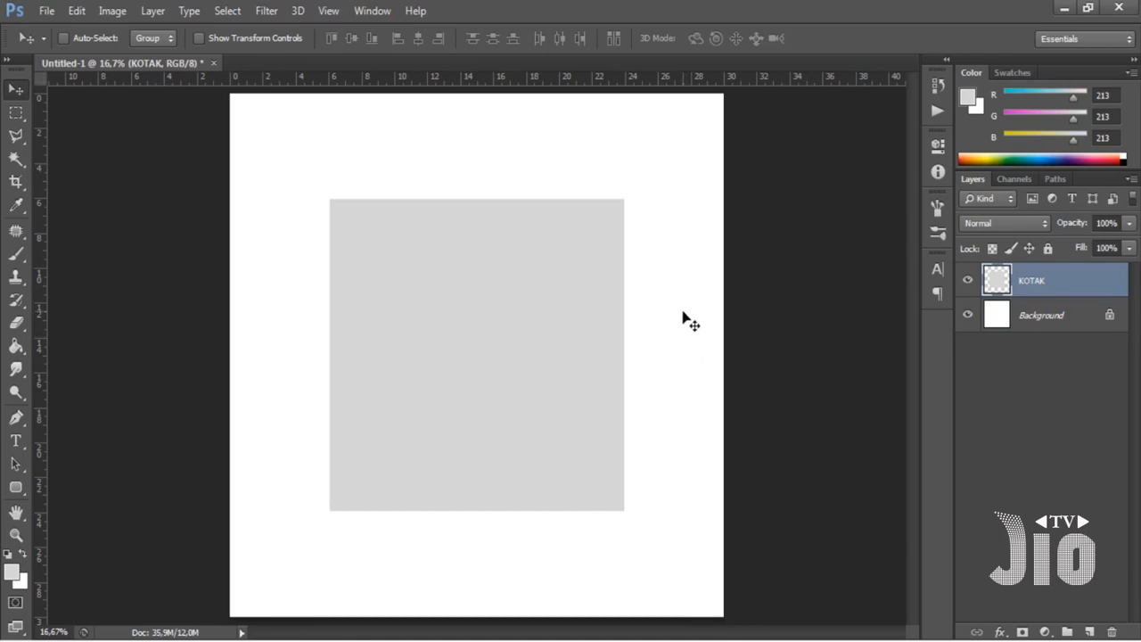
{"action": "key", "text": "ctrl+t"}
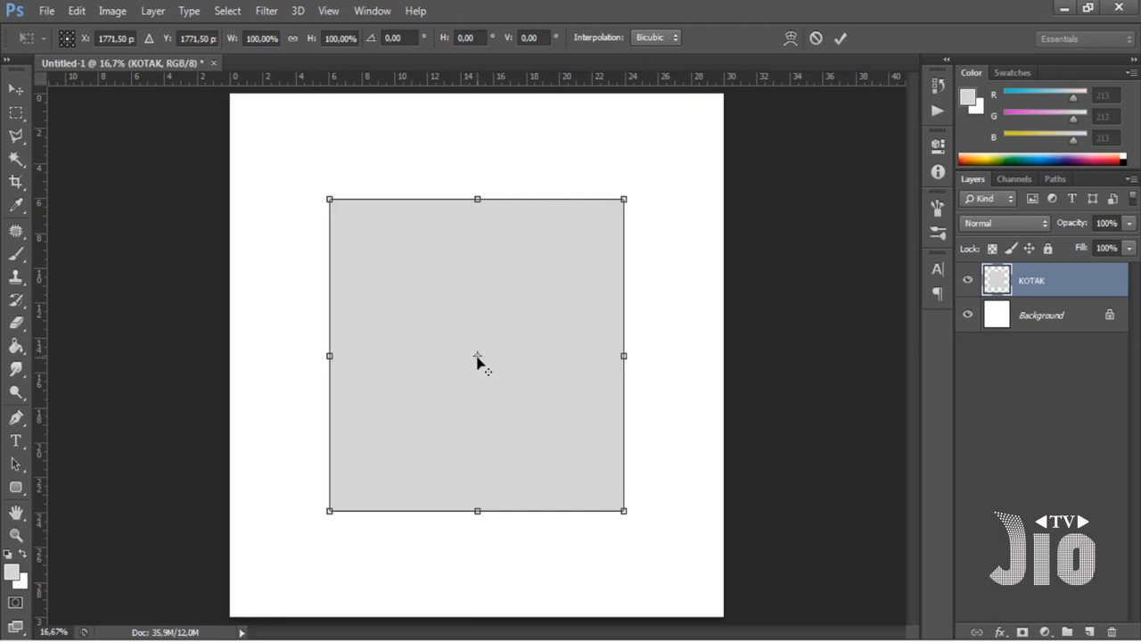
Step: Try rotating the square about a pivot placed near its upper-right corner and near its upper-left corner
{"action": "left_click_drag", "start_coordinate": [477, 356], "coordinate": [612, 219]}
{"action": "left_click_drag", "start_coordinate": [634, 525], "coordinate": [601, 533]}
{"action": "key", "text": "ctrl+z"}
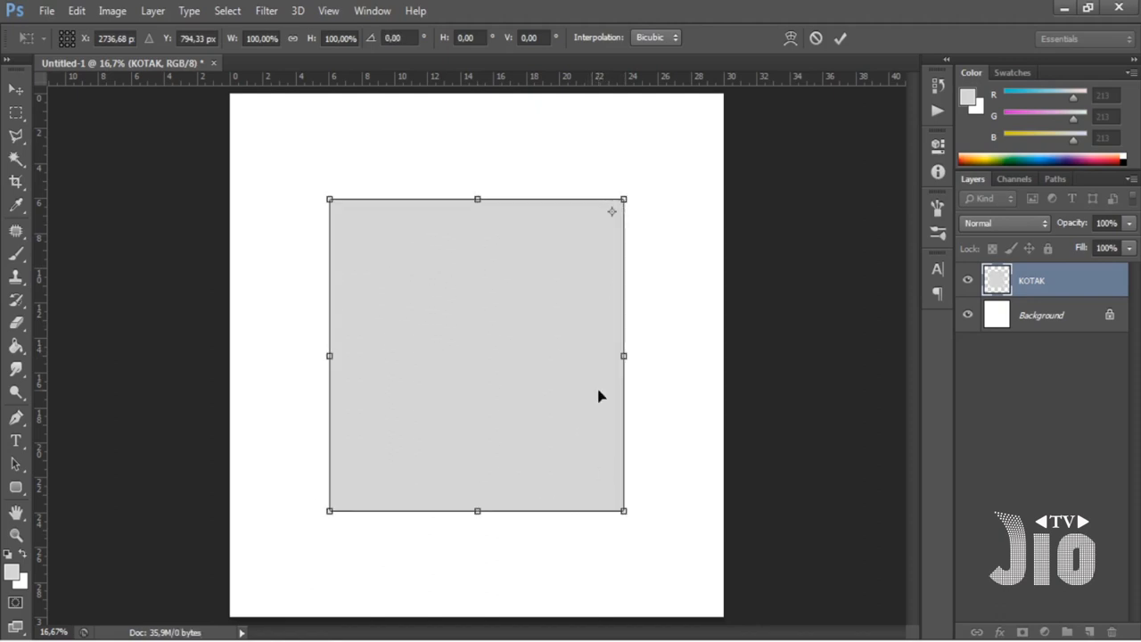
{"action": "left_click_drag", "start_coordinate": [613, 216], "coordinate": [339, 208]}
{"action": "left_click_drag", "start_coordinate": [619, 553], "coordinate": [670, 529]}
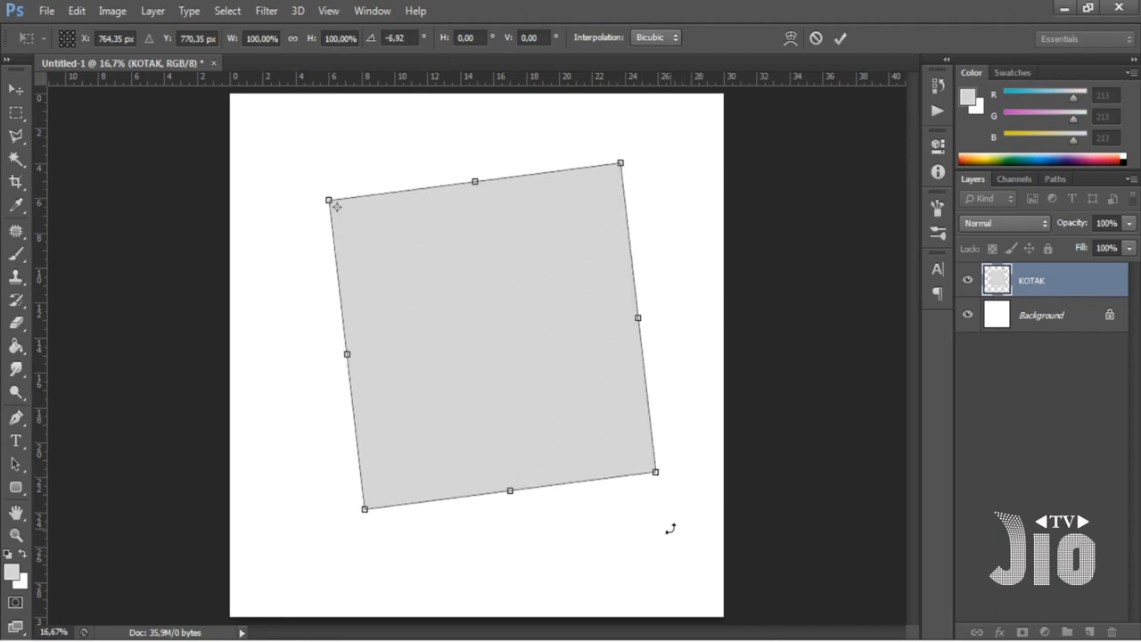
{"action": "key", "text": "ctrl+z"}
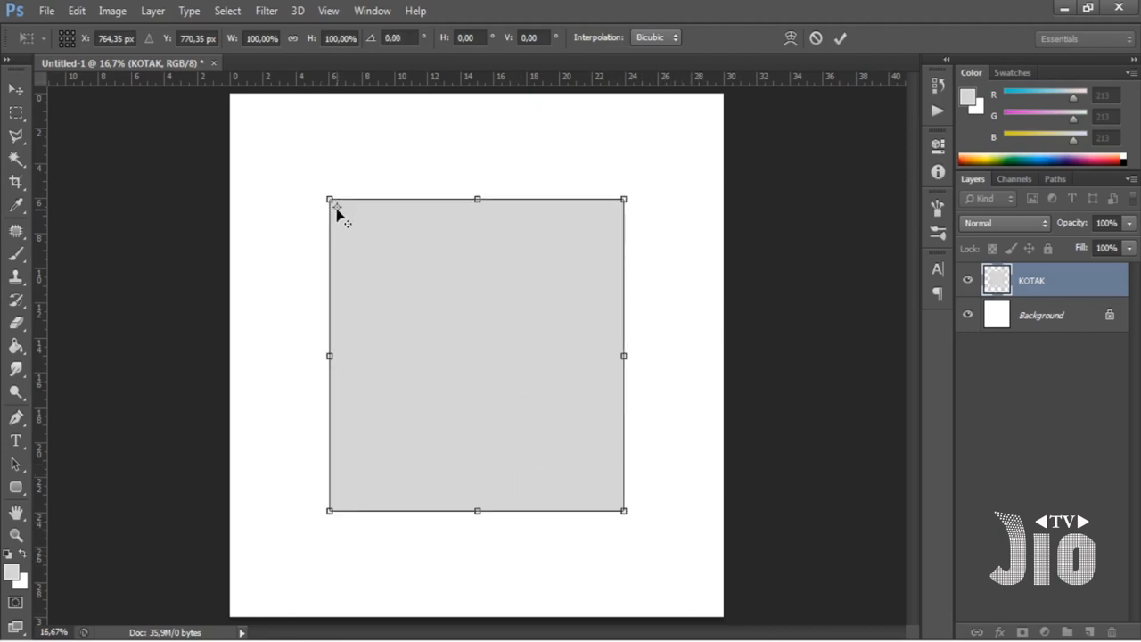
Step: Return the transform pivot to the square's center and rotate the square -45 degrees into a diamond
{"action": "left_click_drag", "start_coordinate": [336, 208], "coordinate": [477, 356]}
{"action": "left_click_drag", "start_coordinate": [610, 548], "coordinate": [640, 379]}
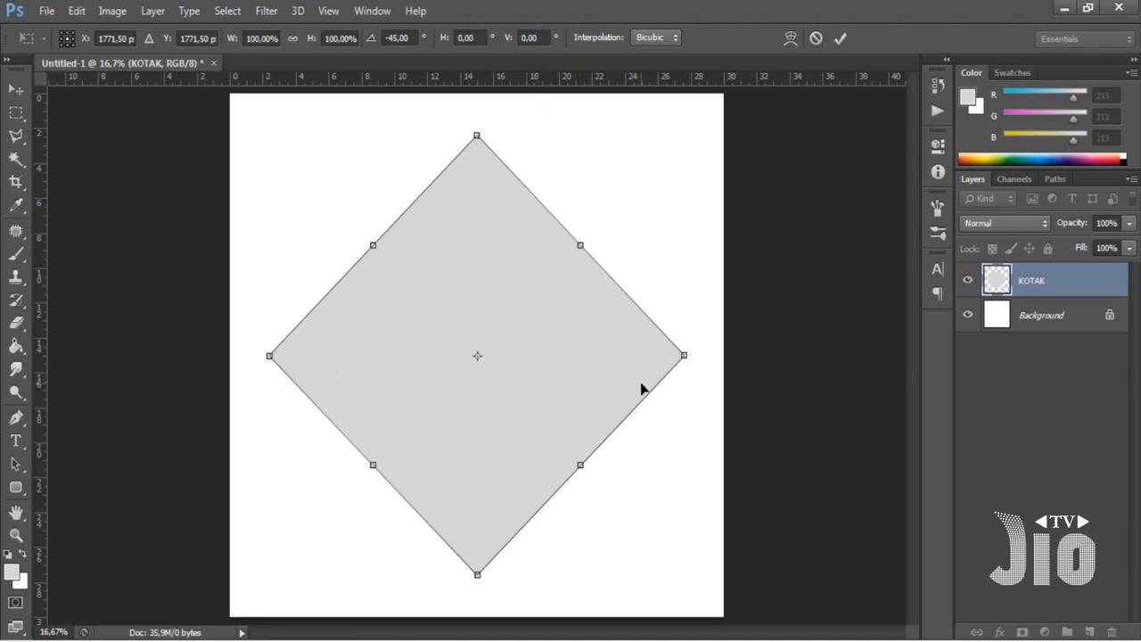
Step: Try shrinking the rotated square from its right corner and its upper-right edge
{"action": "left_click_drag", "start_coordinate": [684, 356], "coordinate": [630, 355]}
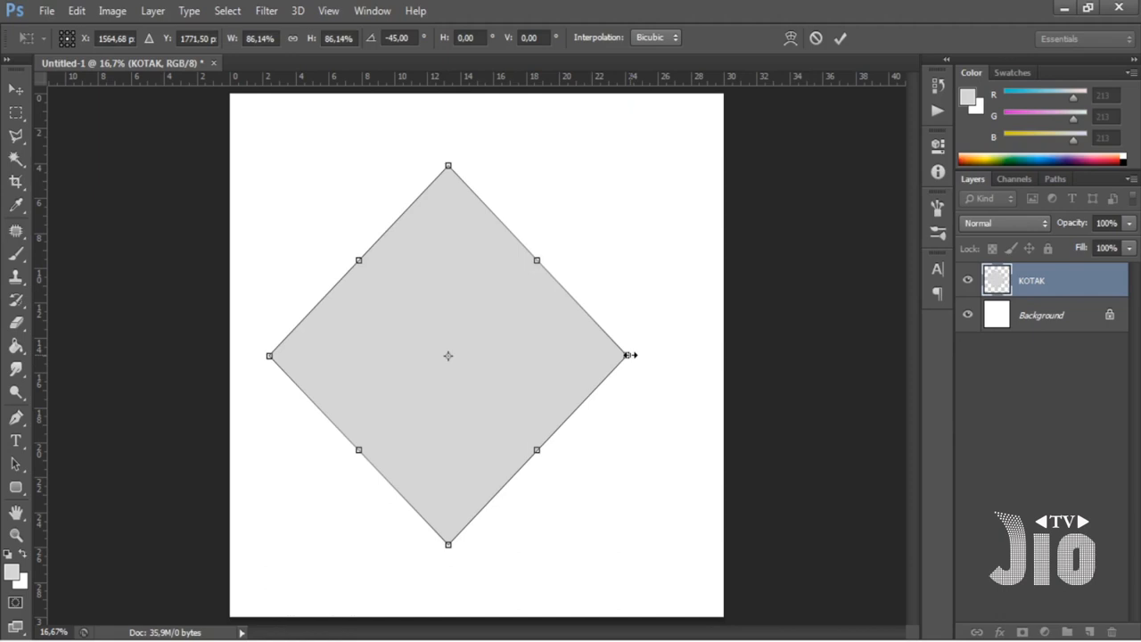
{"action": "key", "text": "ctrl+z"}
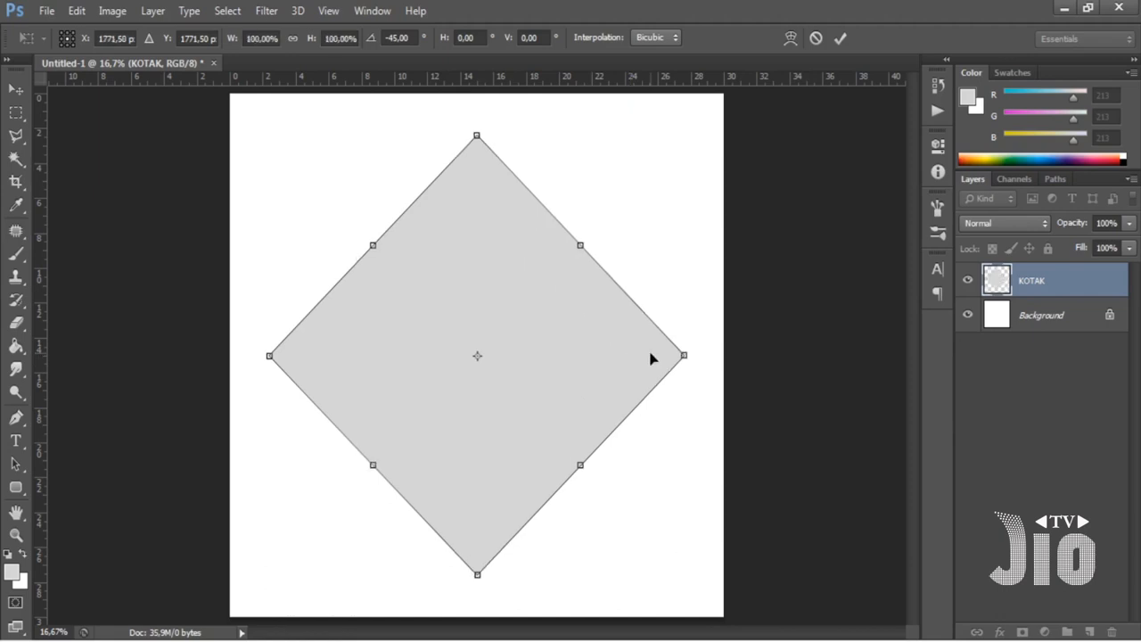
{"action": "left_click_drag", "start_coordinate": [686, 356], "coordinate": [629, 355]}
{"action": "key", "text": "ctrl+z"}
{"action": "mouse_move", "coordinate": [581, 246]}
{"action": "left_mouse_down"}
{"action": "mouse_move", "coordinate": [565, 262]}
{"action": "mouse_move", "coordinate": [580, 247]}
{"action": "mouse_move", "coordinate": [574, 256]}
{"action": "left_mouse_up"}
{"action": "key", "text": "ctrl+z"}
Step: Scale the diamond proportionally to about 78%, move it to the upper middle of the canvas, and apply the transform
{"action": "left_click_drag", "start_coordinate": [684, 355], "coordinate": [593, 339]}
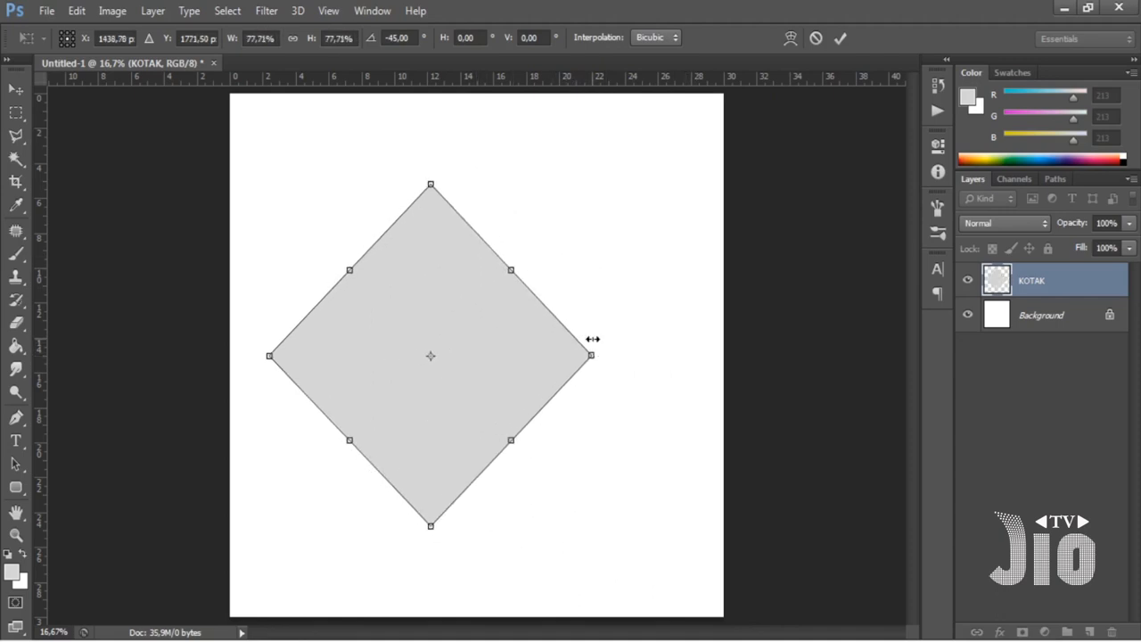
{"action": "left_click_drag", "start_coordinate": [498, 363], "coordinate": [537, 296]}
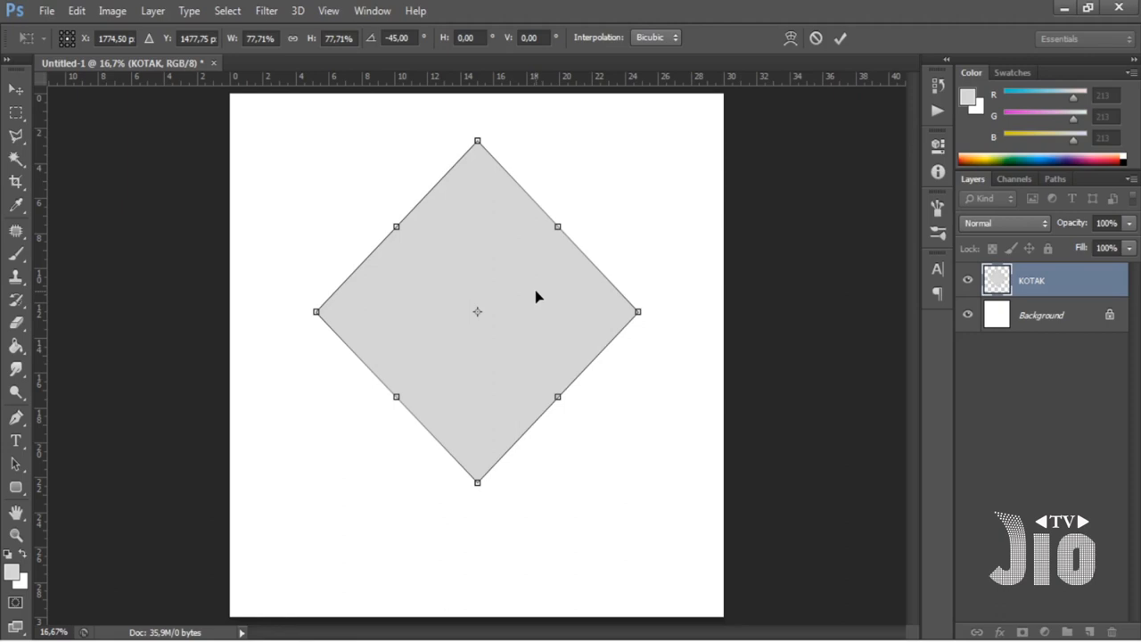
{"action": "key", "text": "Return"}
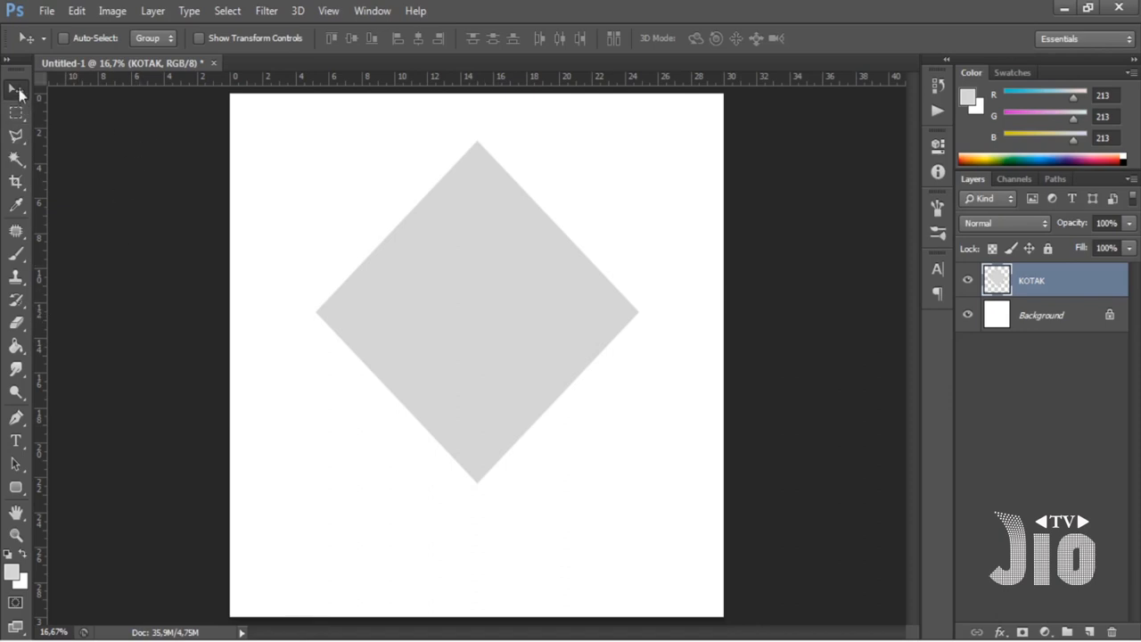
Step: Add a vertical and a horizontal guide through the diamond's center, plus parallel guides about 1 cm on either side of each
{"action": "left_click_drag", "start_coordinate": [39, 377], "coordinate": [476, 396]}
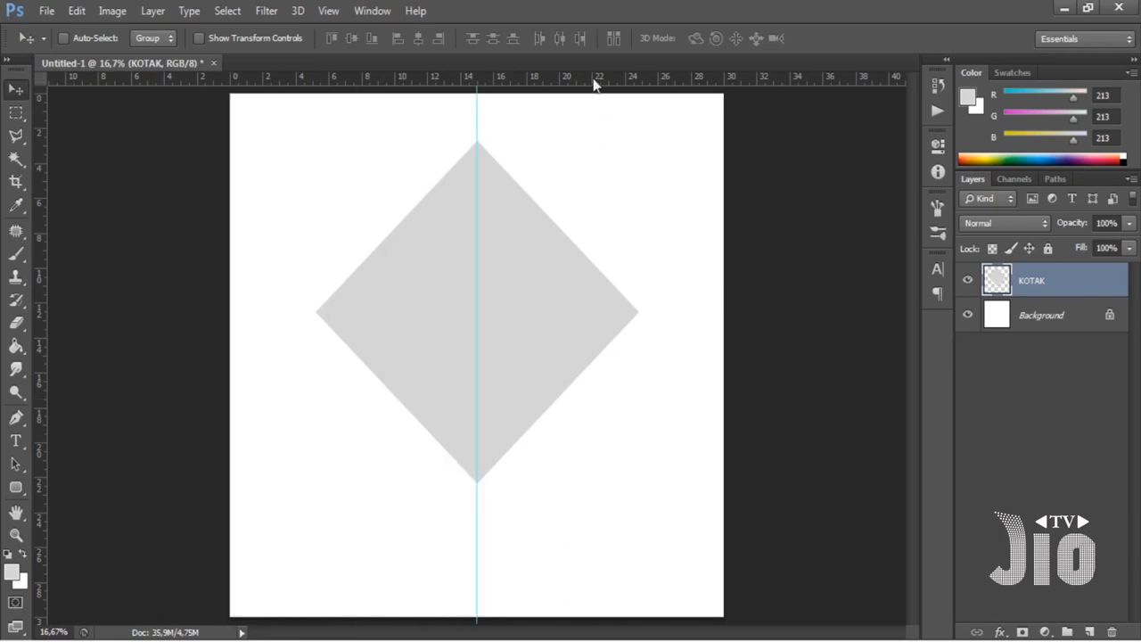
{"action": "left_click_drag", "start_coordinate": [594, 83], "coordinate": [598, 312]}
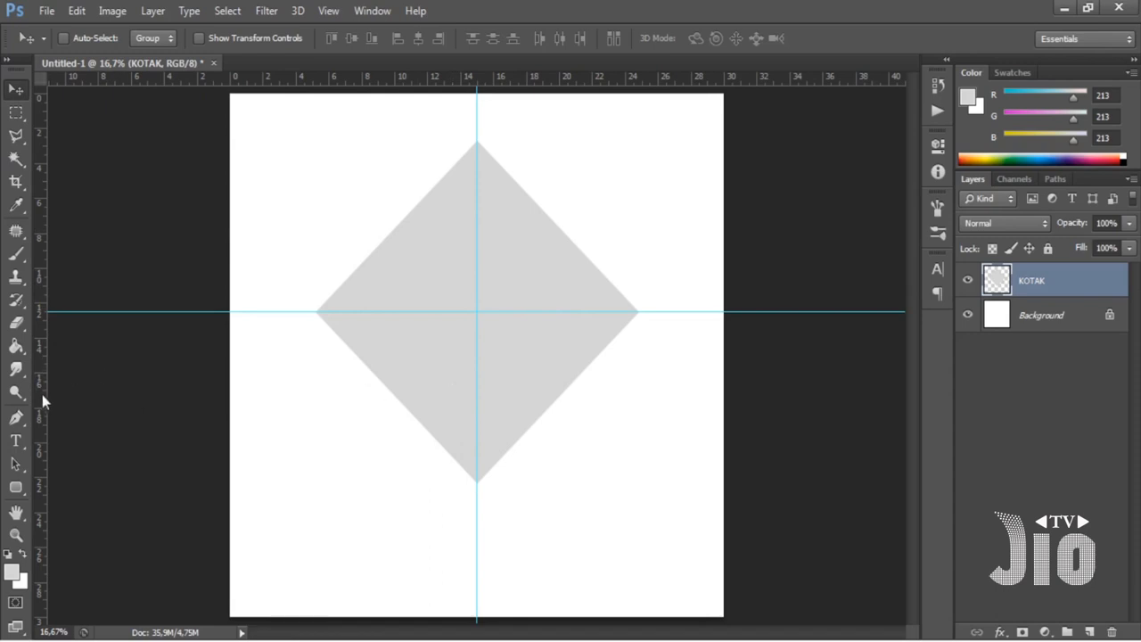
{"action": "left_click_drag", "start_coordinate": [42, 395], "coordinate": [461, 419]}
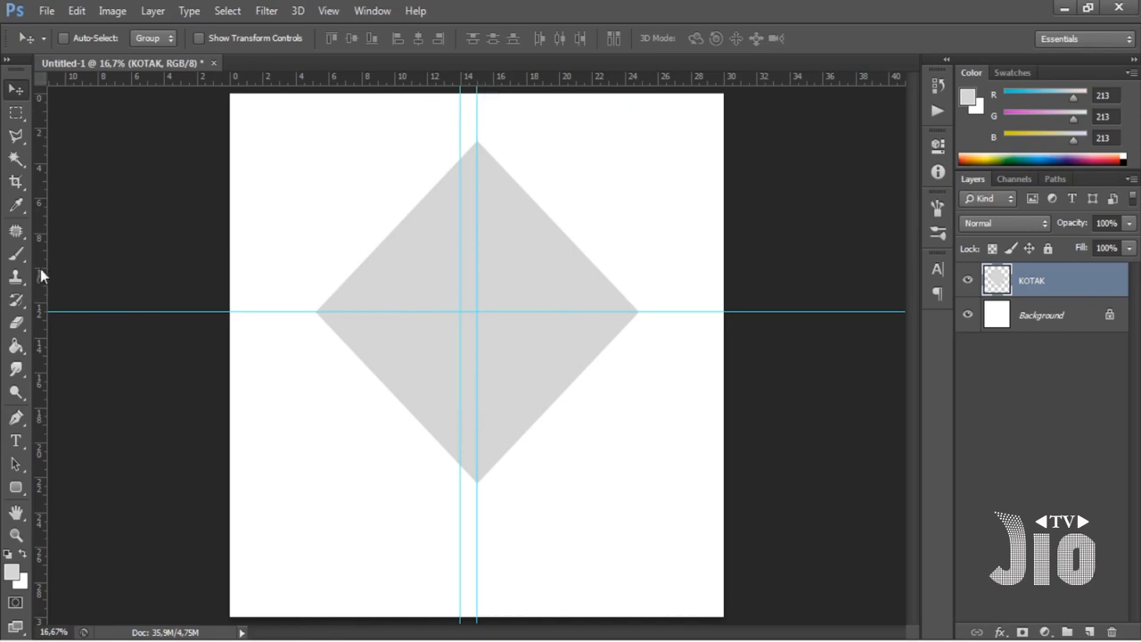
{"action": "left_click_drag", "start_coordinate": [41, 268], "coordinate": [493, 326]}
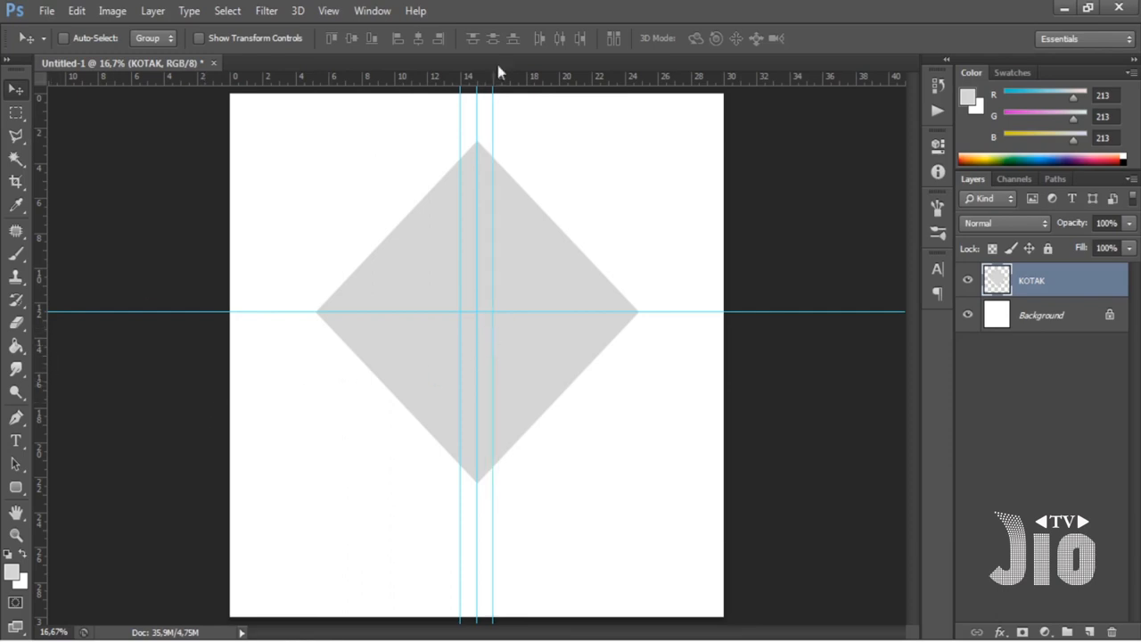
{"action": "left_click_drag", "start_coordinate": [616, 84], "coordinate": [600, 295]}
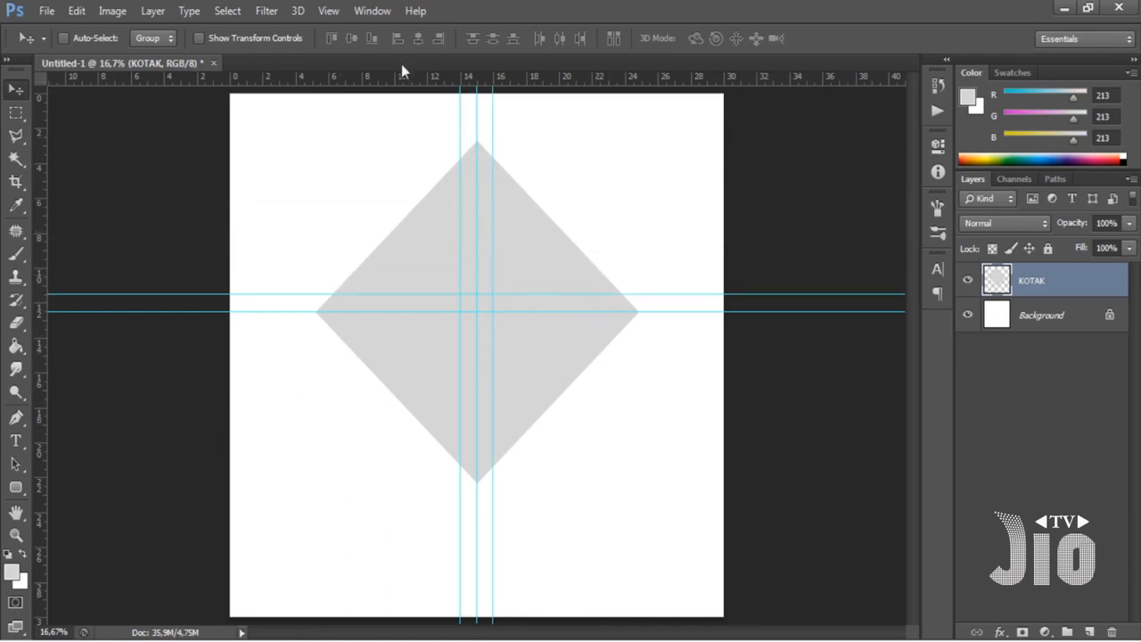
{"action": "left_click_drag", "start_coordinate": [401, 76], "coordinate": [401, 330]}
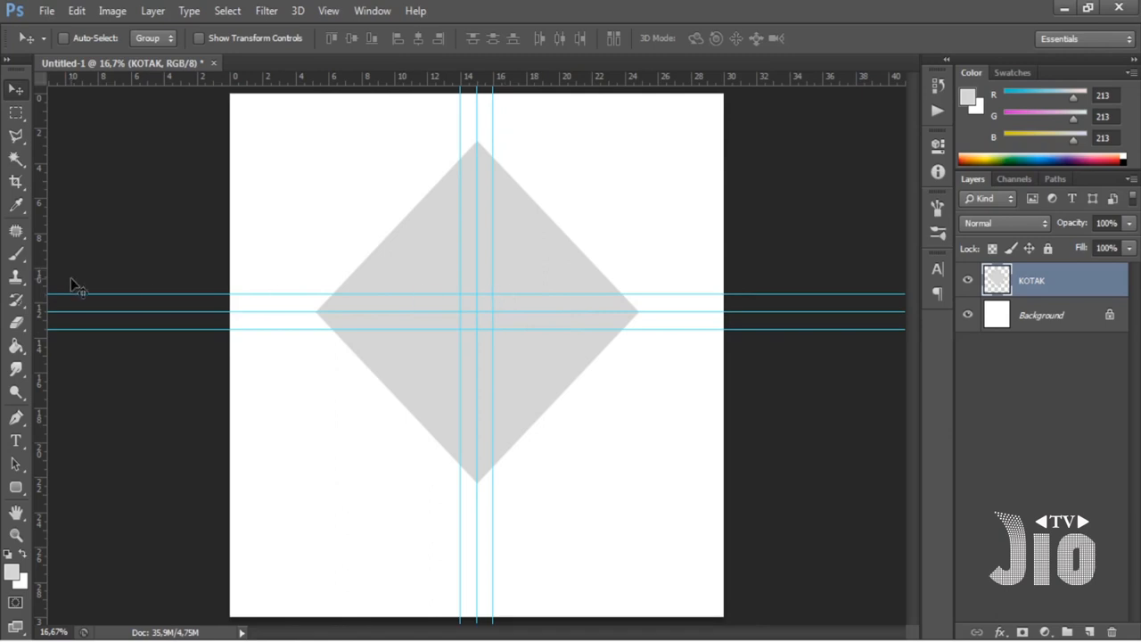
Step: Draw a closed lens-shaped path with the Pen tool between the diamond's left and right corners, curving out to the outer horizontal guides
{"action": "left_click", "coordinate": [15, 419]}
{"action": "left_click", "coordinate": [14, 423]}
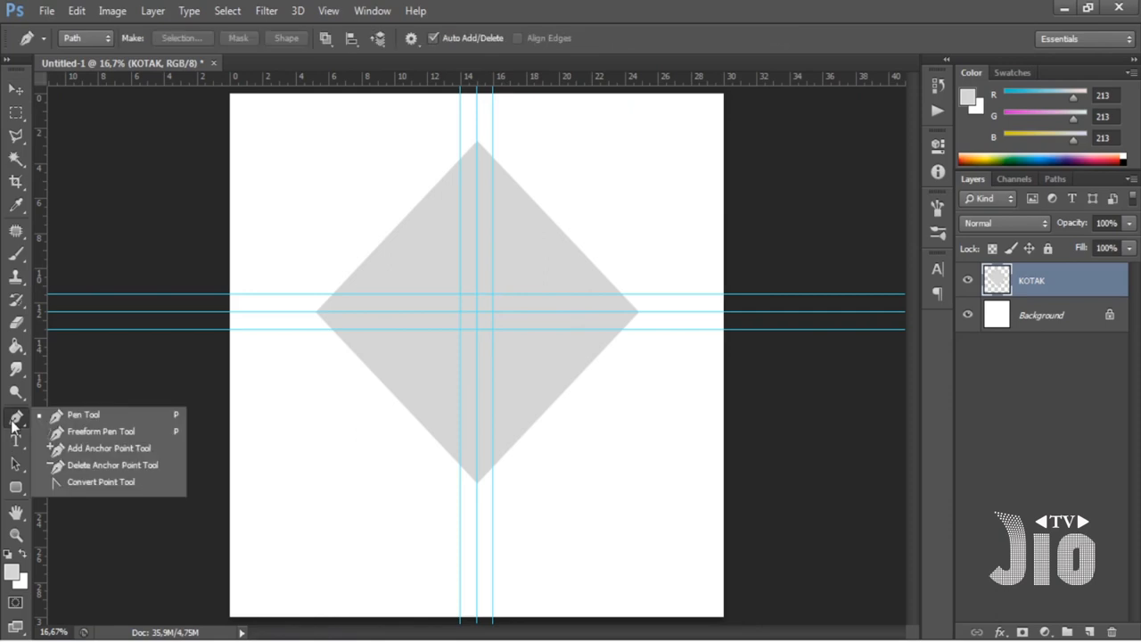
{"action": "left_click", "coordinate": [56, 419]}
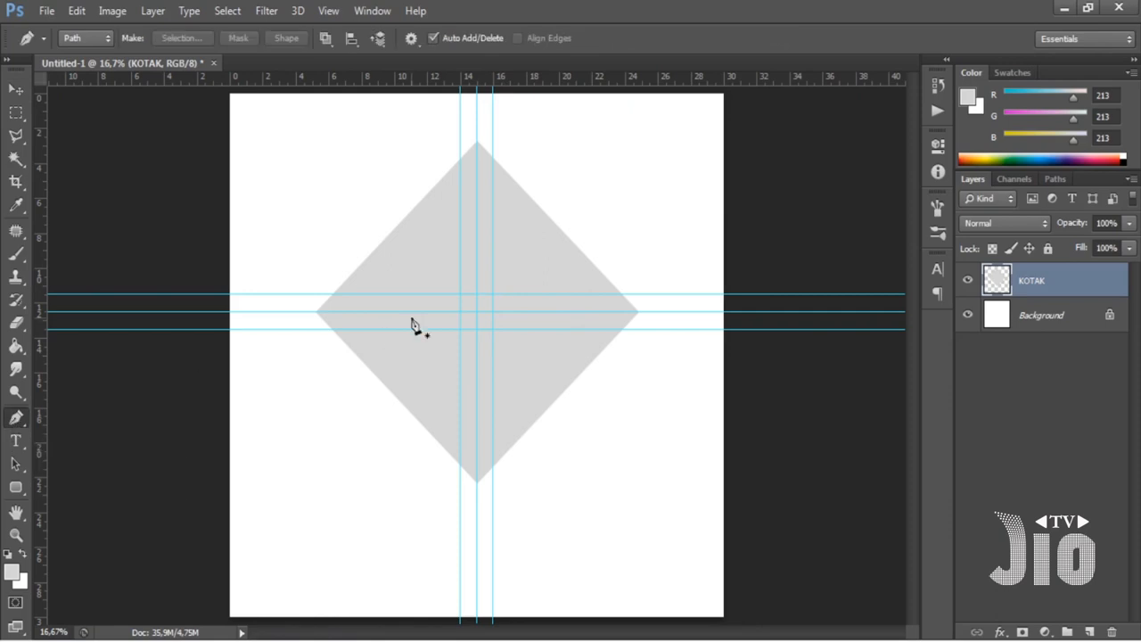
{"action": "left_click", "coordinate": [316, 312]}
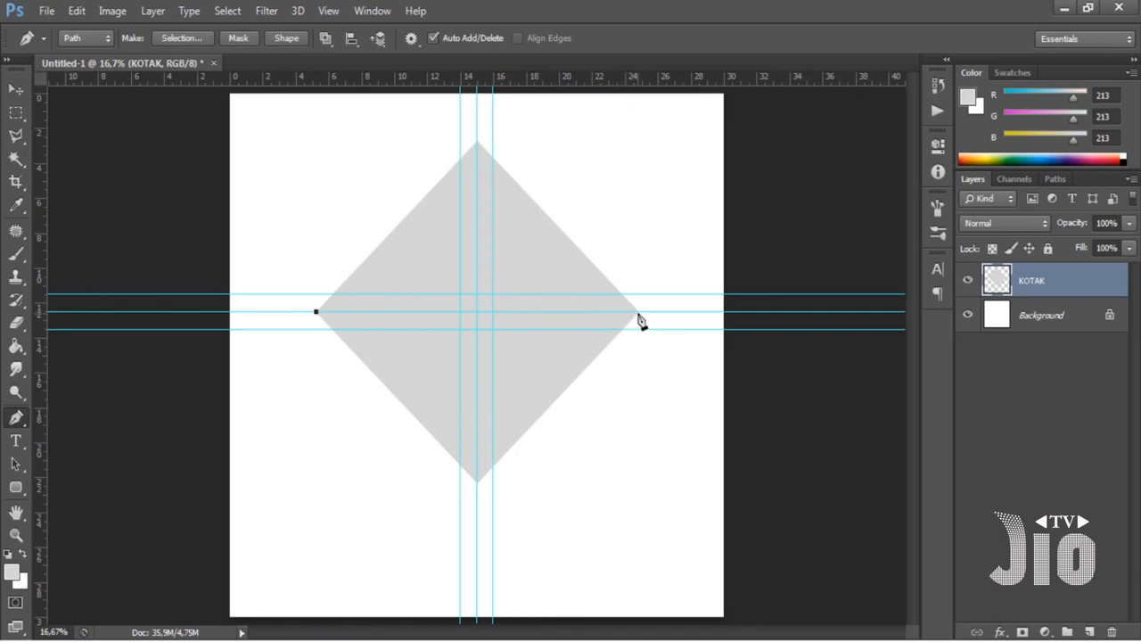
{"action": "left_click_drag", "start_coordinate": [639, 312], "coordinate": [786, 353]}
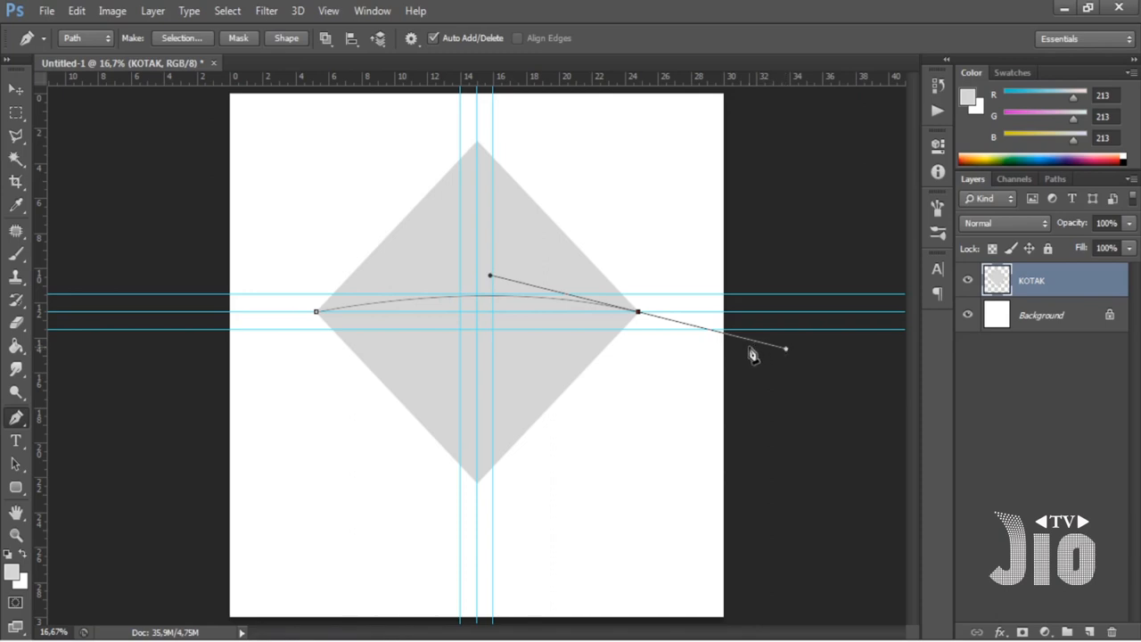
{"action": "left_click", "coordinate": [639, 313]}
{"action": "left_click_drag", "start_coordinate": [317, 312], "coordinate": [159, 276]}
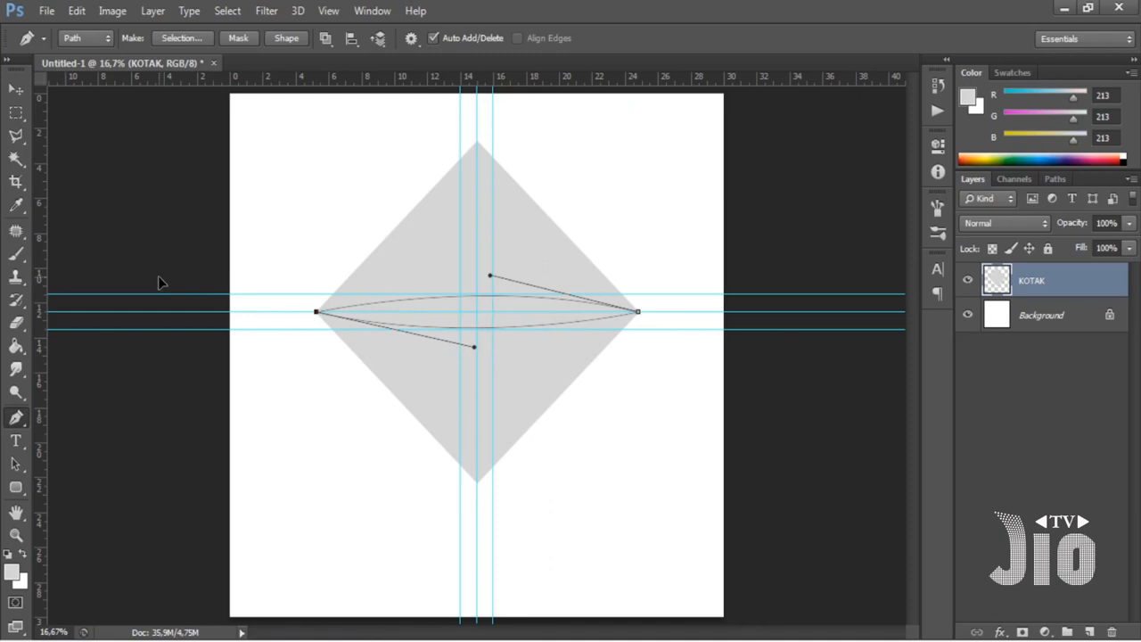
{"action": "key", "text": "Return"}
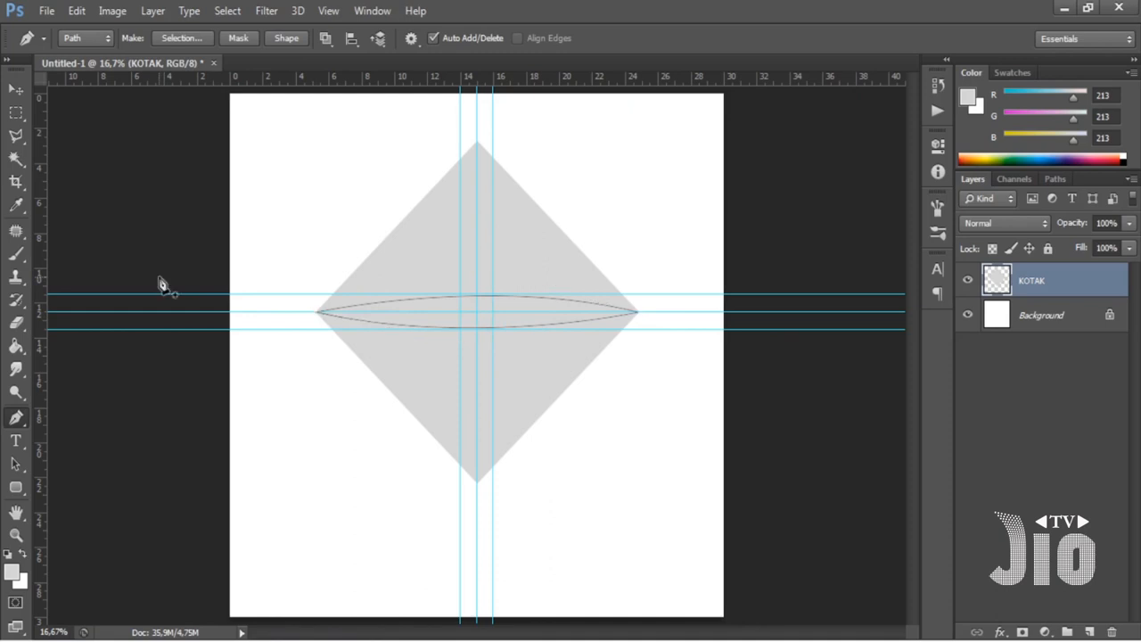
Step: Convert the horizontal lens-shaped path into a selection
{"action": "right_click", "coordinate": [524, 304]}
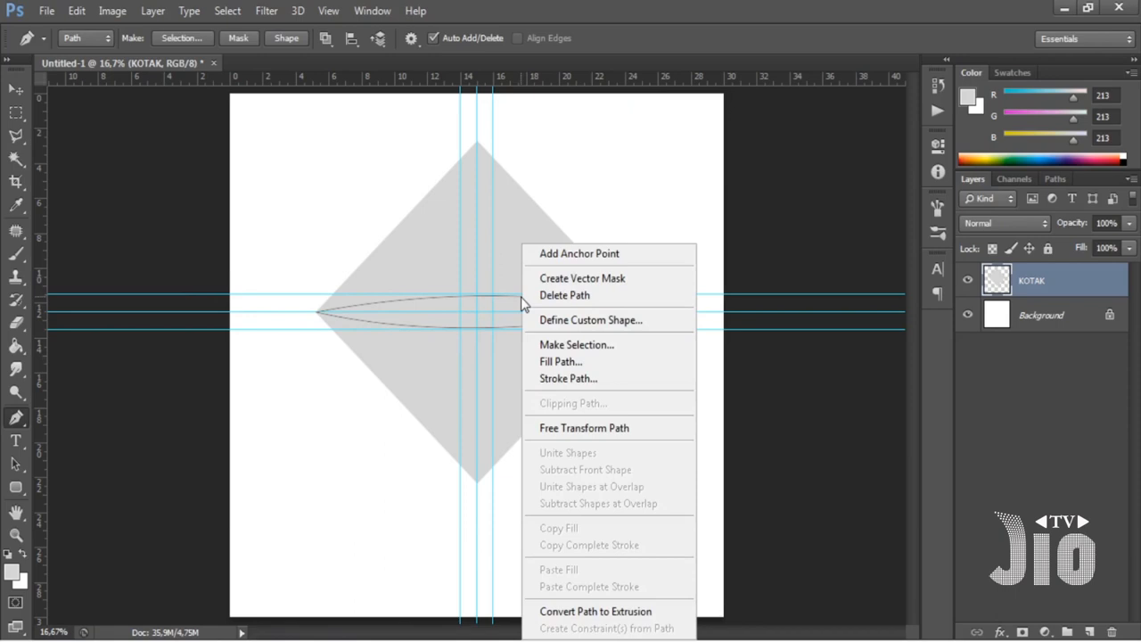
{"action": "left_click", "coordinate": [552, 346]}
{"action": "left_click", "coordinate": [657, 186]}
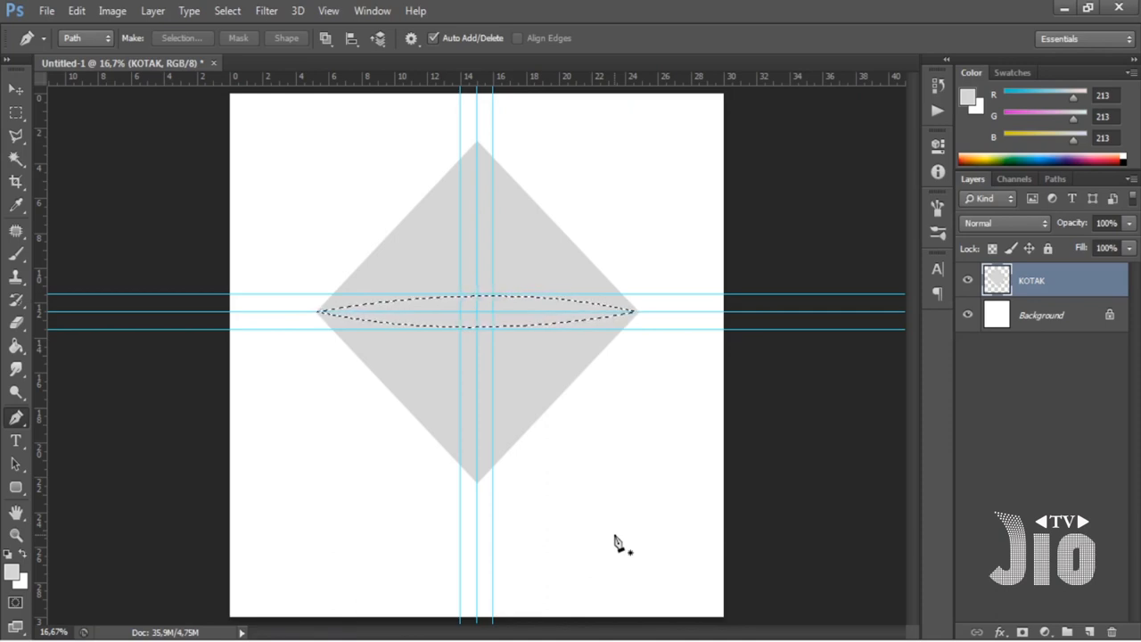
Step: Choose the Brush tool and add a new layer above KOTAK named "putih tengah"
{"action": "left_click_drag", "start_coordinate": [17, 253], "coordinate": [51, 256]}
{"action": "left_click", "coordinate": [1090, 631]}
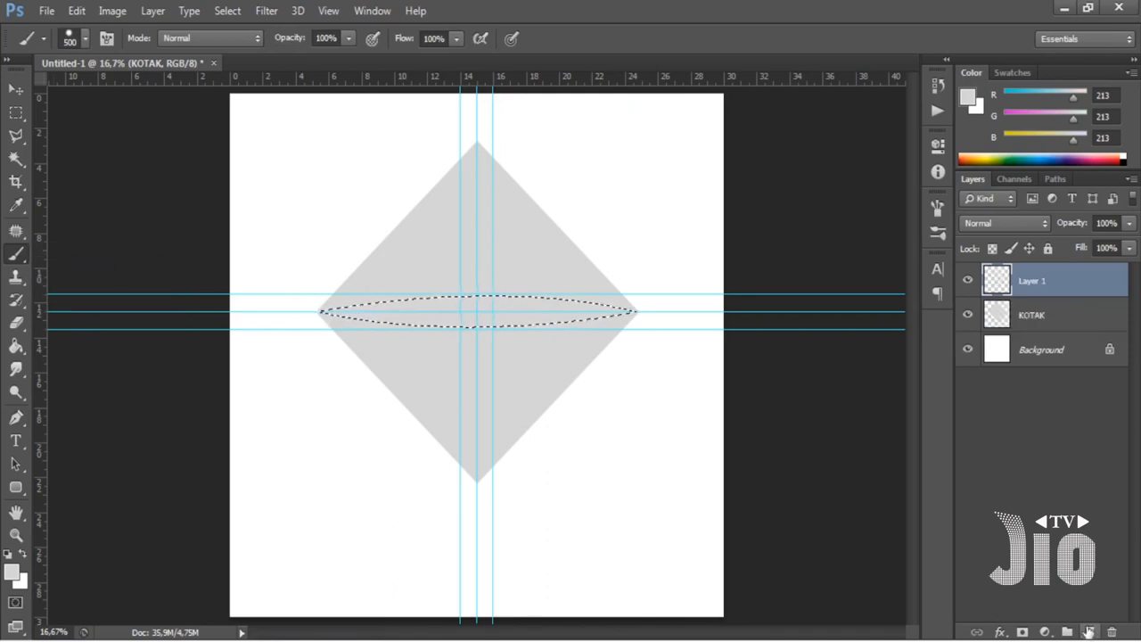
{"action": "double_click", "coordinate": [1030, 284]}
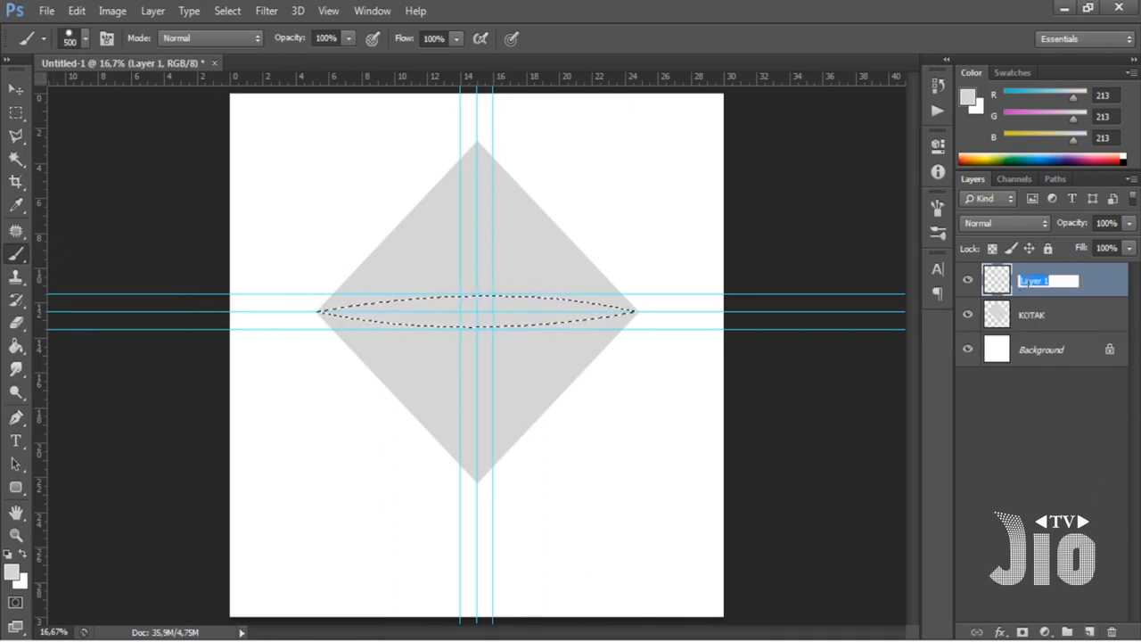
{"action": "type", "text": "pi"}
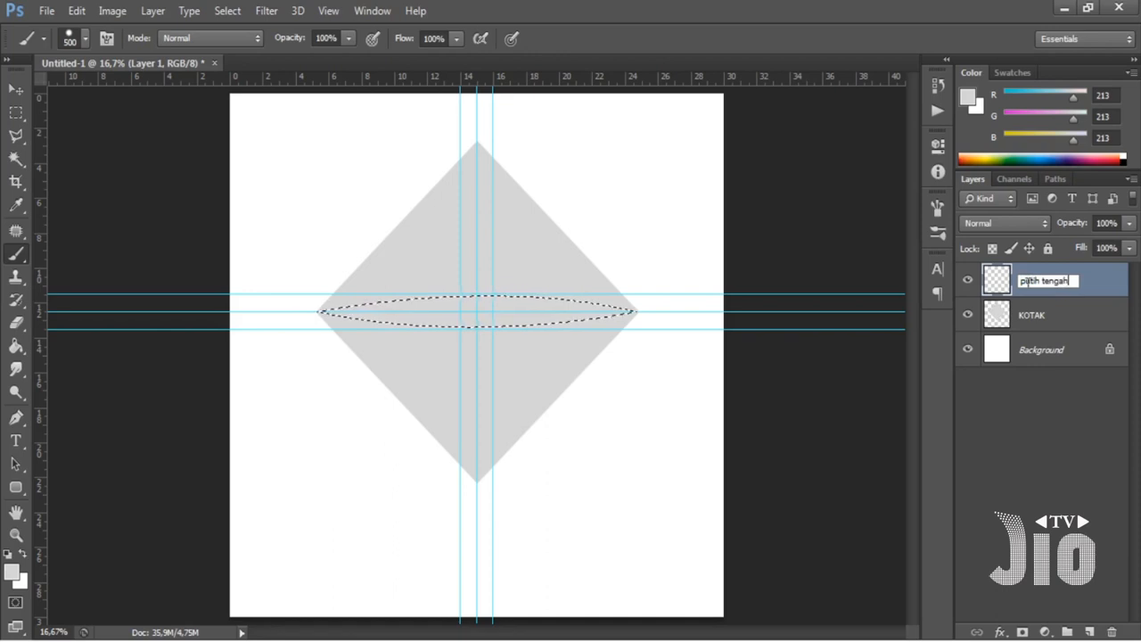
{"action": "key", "text": "Return"}
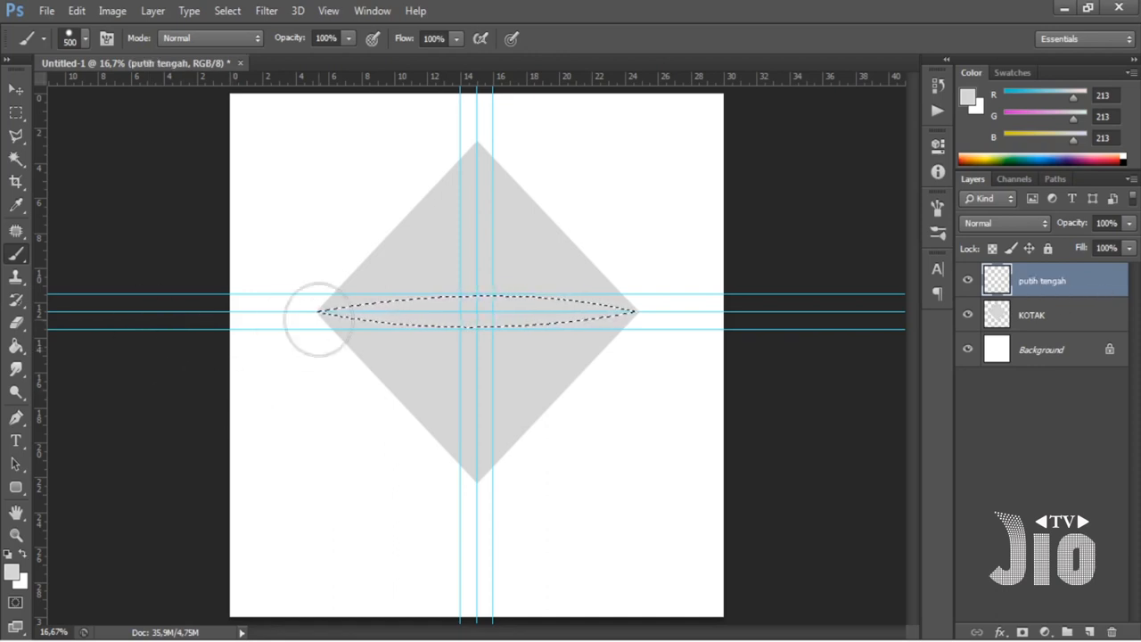
Step: Set the foreground color to white, paint the lens-shaped selection with the brush, and deselect it
{"action": "left_click", "coordinate": [7, 553]}
{"action": "left_click", "coordinate": [22, 554]}
{"action": "left_click_drag", "start_coordinate": [323, 312], "coordinate": [352, 301]}
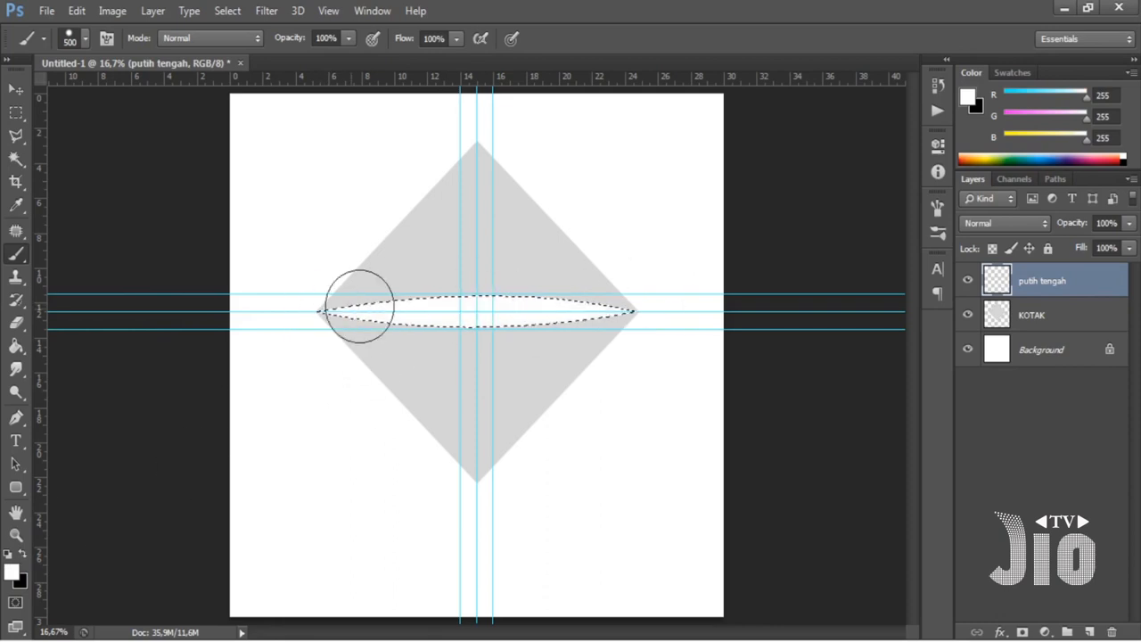
{"action": "key", "text": "ctrl+d"}
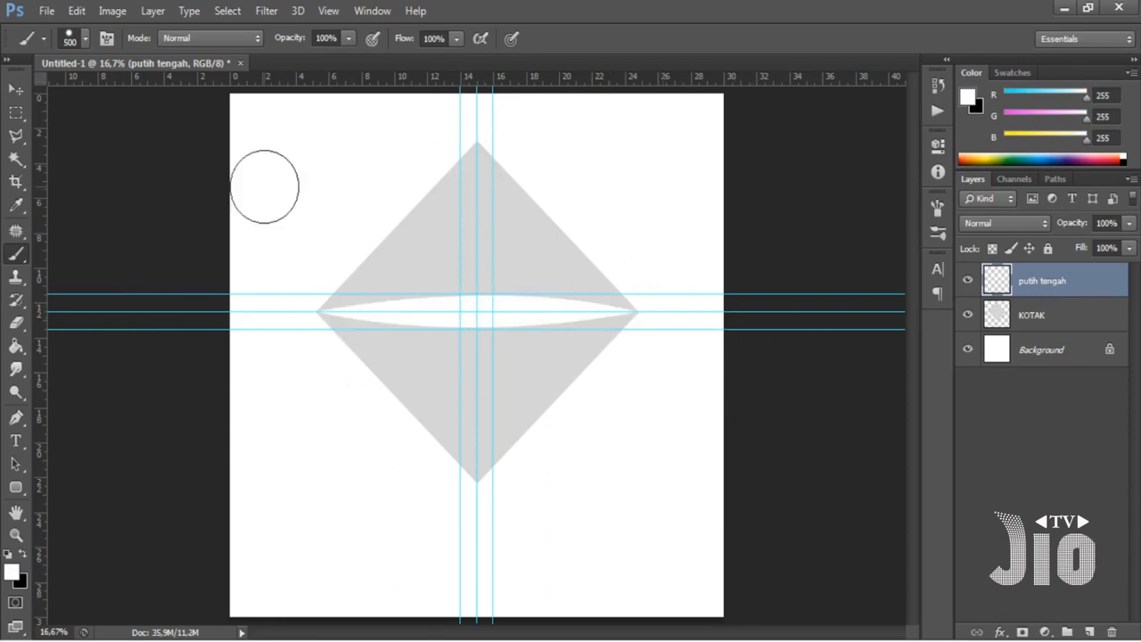
Step: Duplicate the "putih tengah" layer and rotate the copied lens shape 90 degrees so it stands vertically across the diamond
{"action": "left_click", "coordinate": [16, 89]}
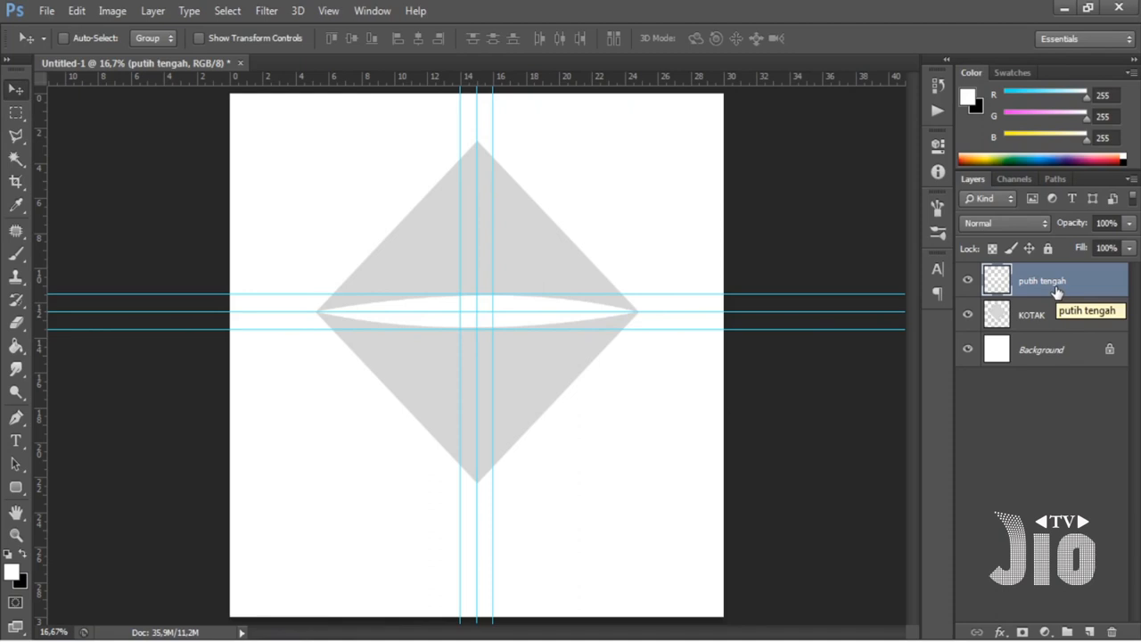
{"action": "key", "text": "ctrl+j"}
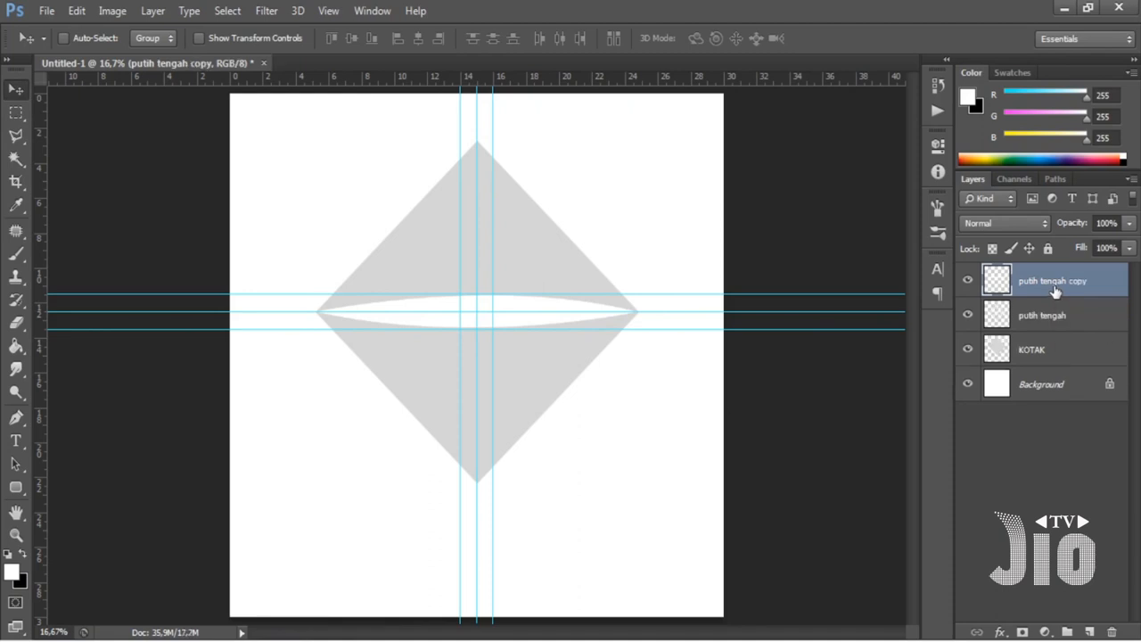
{"action": "key", "text": "ctrl+t"}
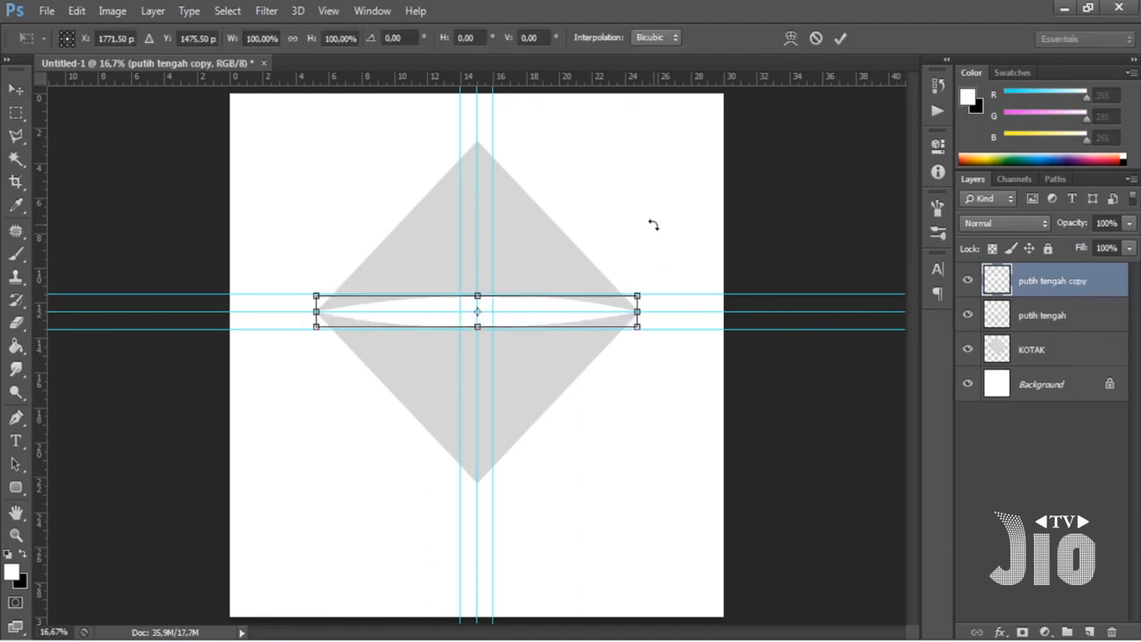
{"action": "left_click_drag", "start_coordinate": [654, 225], "coordinate": [534, 417]}
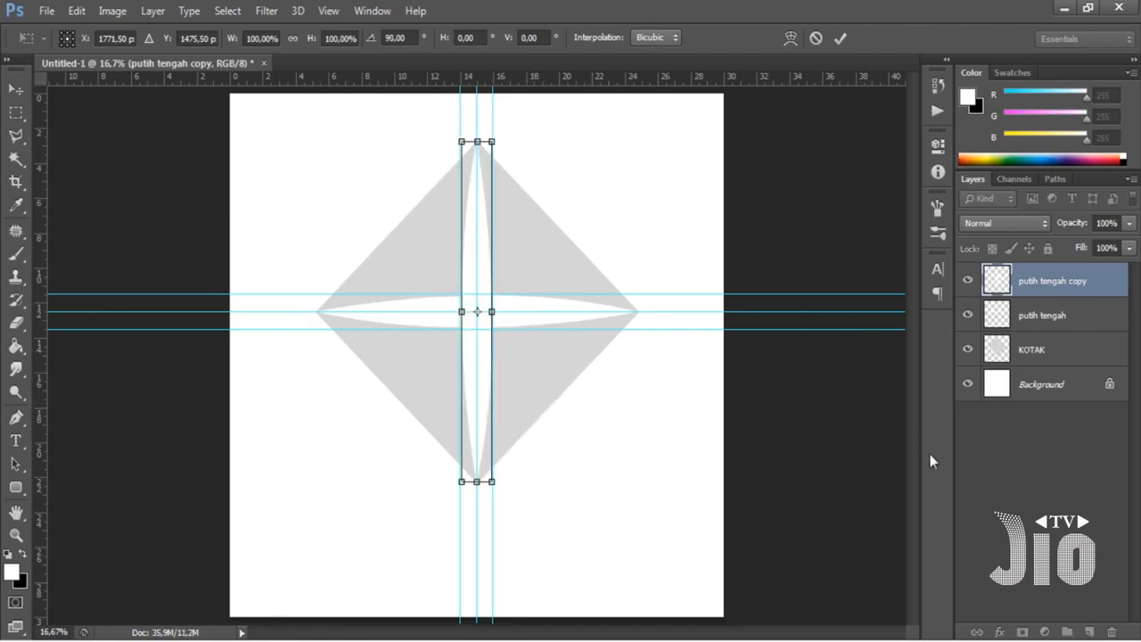
{"action": "key", "text": "Return"}
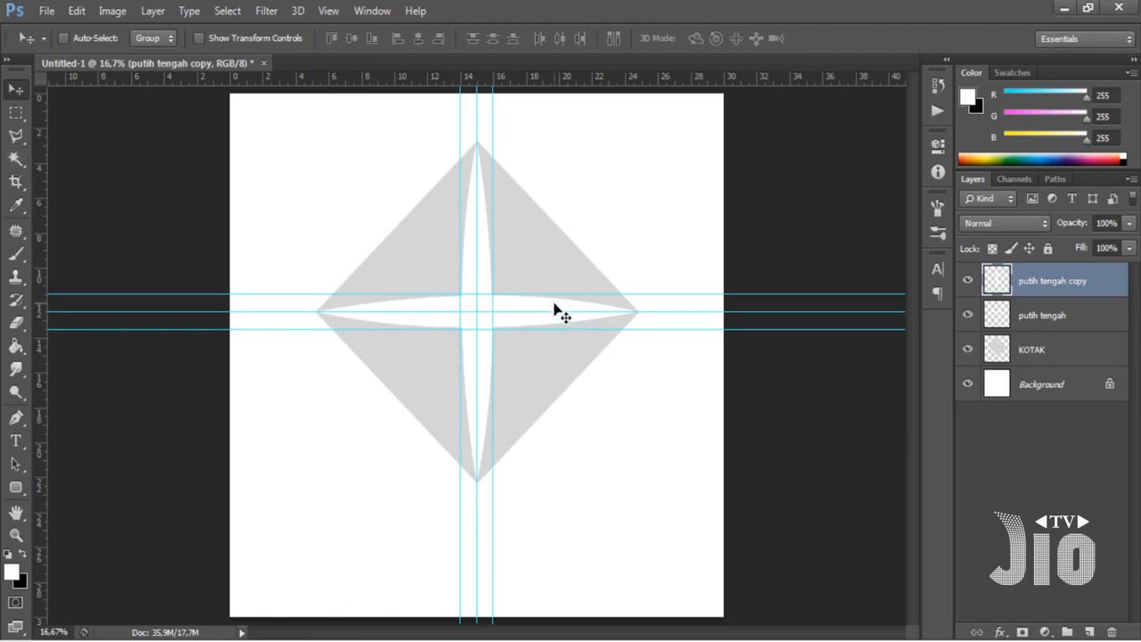
Step: Copy the upper-right quarter of the KOTAK diamond to a new layer using a rectangular selection and name it MERAH
{"action": "left_click", "coordinate": [997, 362]}
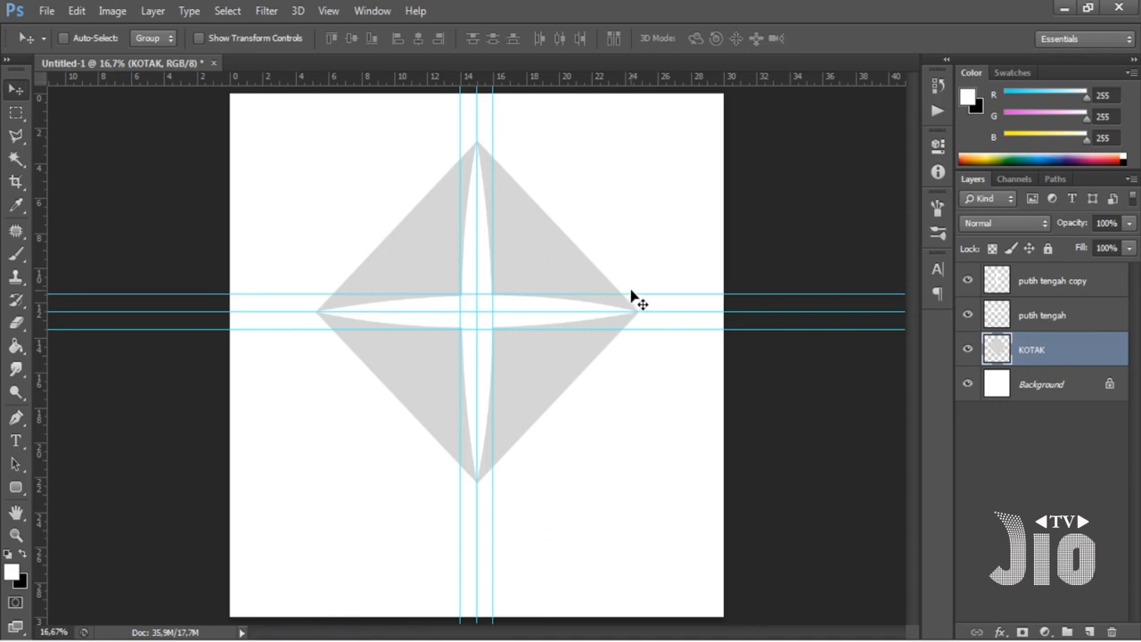
{"action": "left_click", "coordinate": [17, 137]}
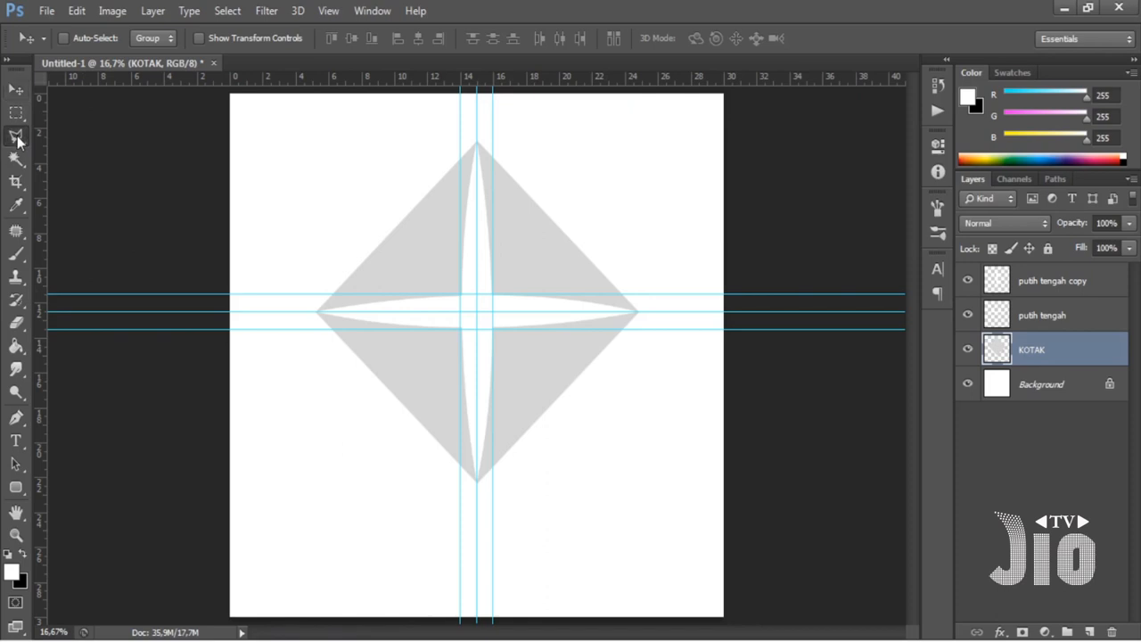
{"action": "left_click_drag", "start_coordinate": [17, 139], "coordinate": [61, 154]}
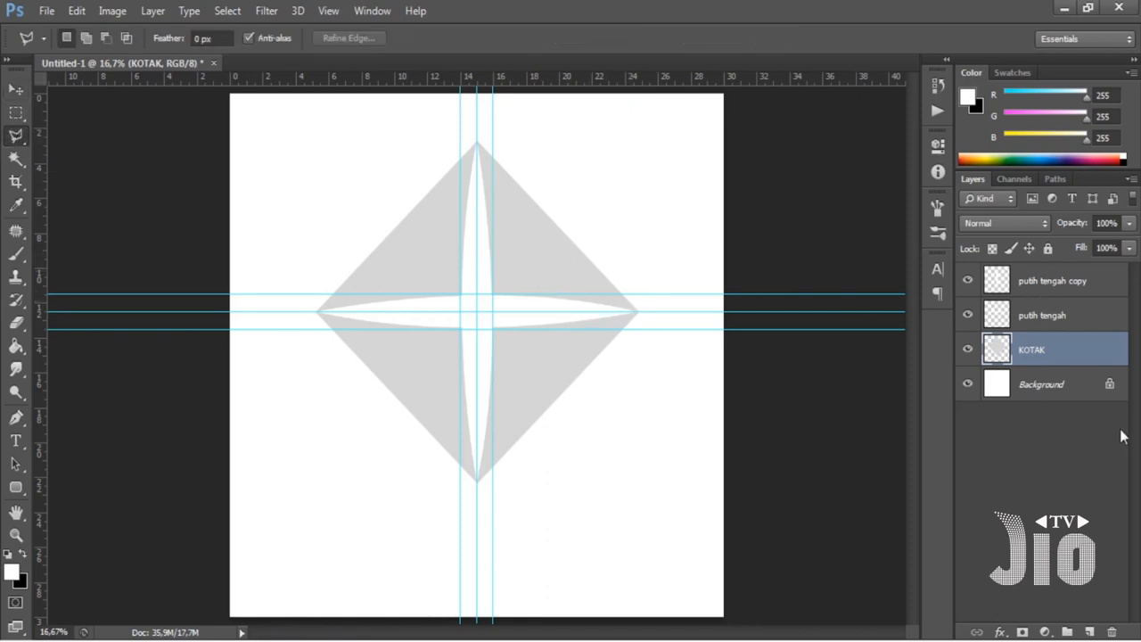
{"action": "key", "text": "ctrl+plus"}
{"action": "key", "text": "ctrl+plus"}
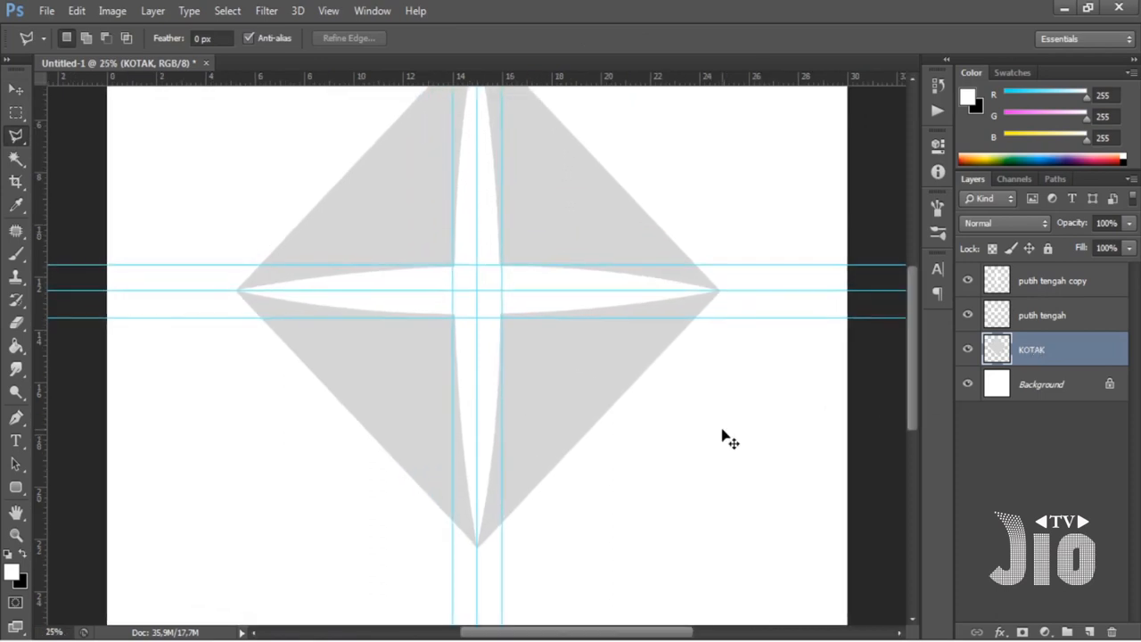
{"action": "left_click_drag", "start_coordinate": [568, 292], "coordinate": [517, 481]}
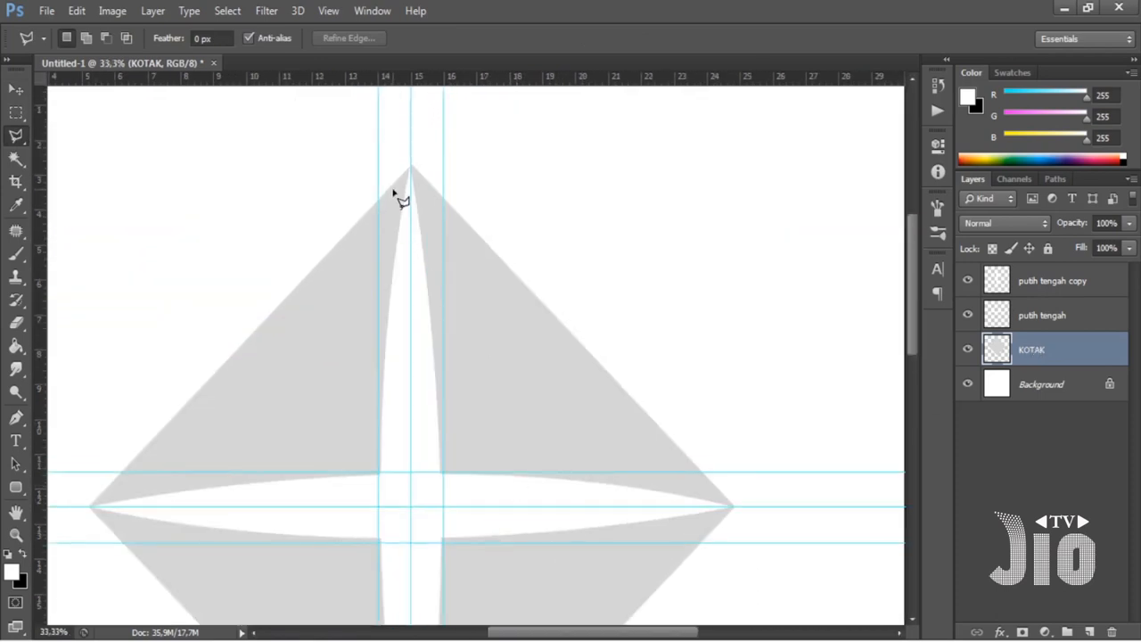
{"action": "left_click", "coordinate": [17, 114]}
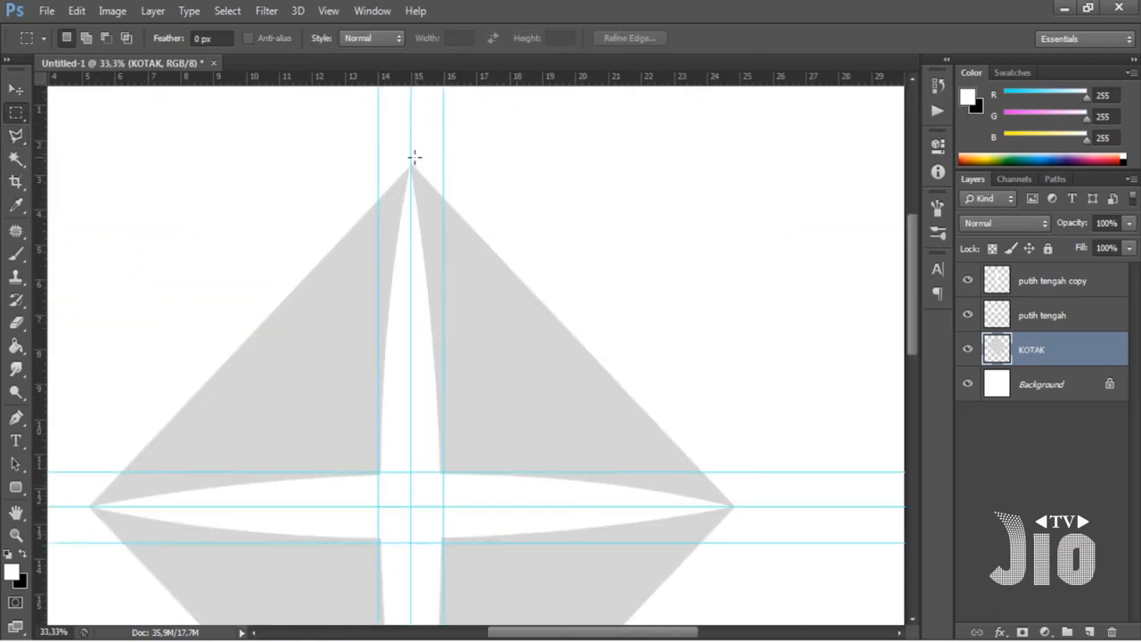
{"action": "left_click_drag", "start_coordinate": [510, 307], "coordinate": [768, 505]}
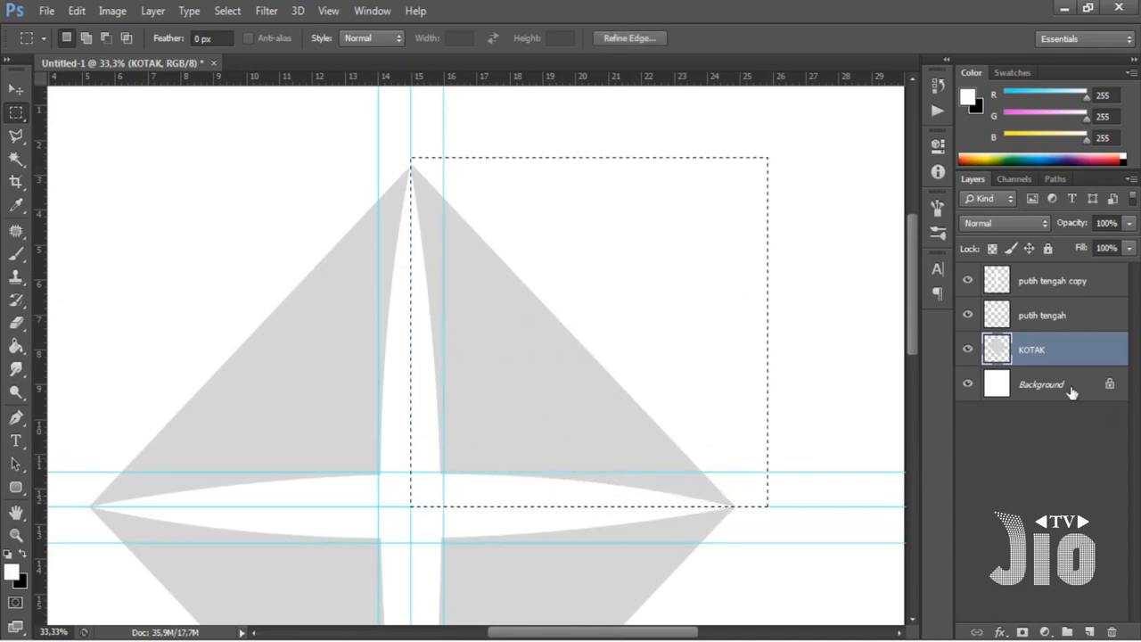
{"action": "key", "text": "ctrl+j"}
{"action": "double_click", "coordinate": [1027, 350]}
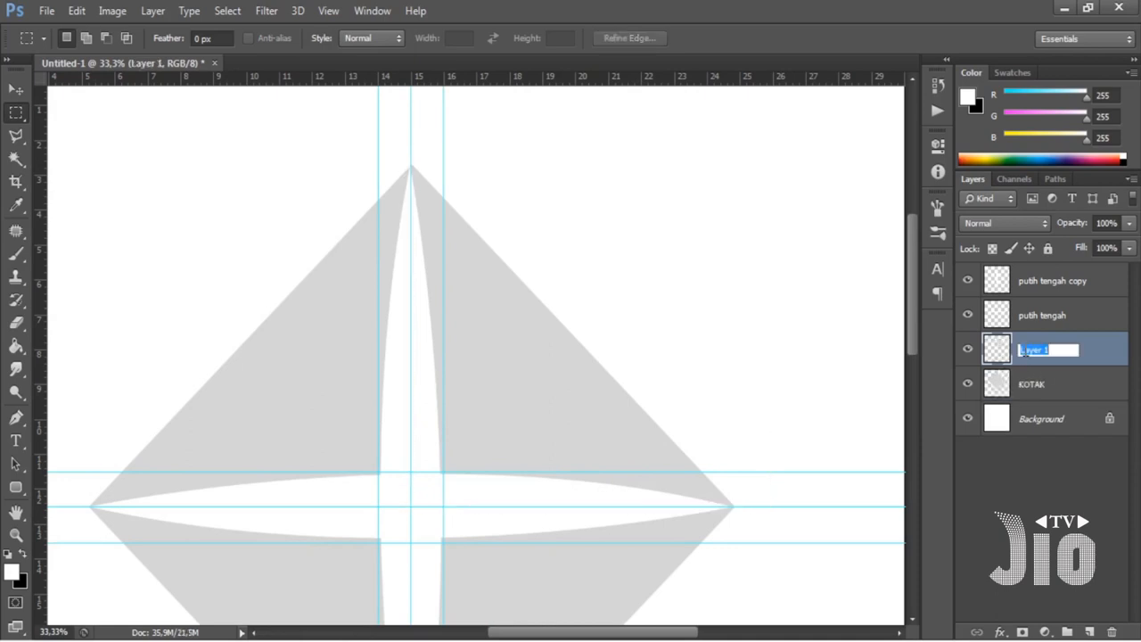
{"action": "type", "text": "MERAH"}
{"action": "key", "text": "Return"}
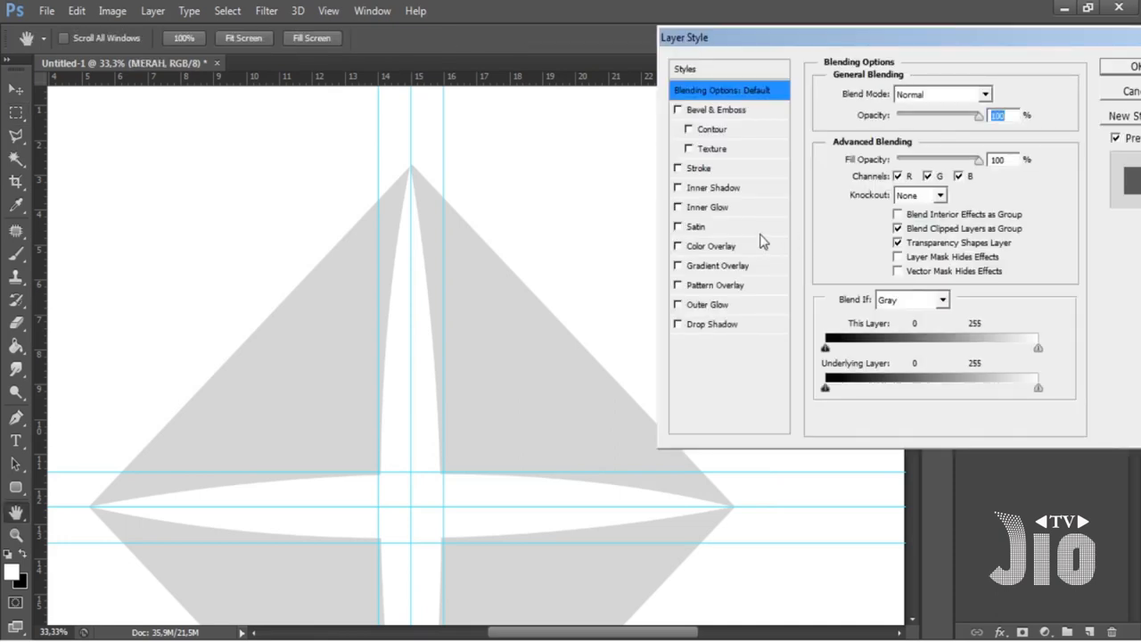
Step: Apply a Color Overlay in red-orange #db2a05 to the MERAH layer
{"action": "left_click", "coordinate": [740, 246]}
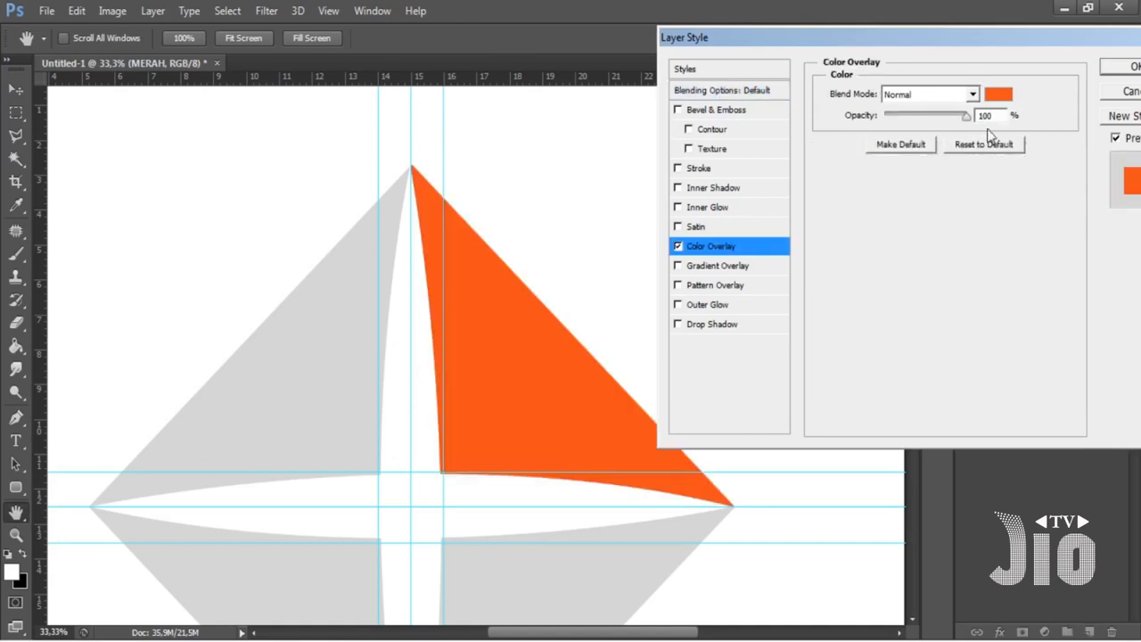
{"action": "left_click", "coordinate": [997, 95]}
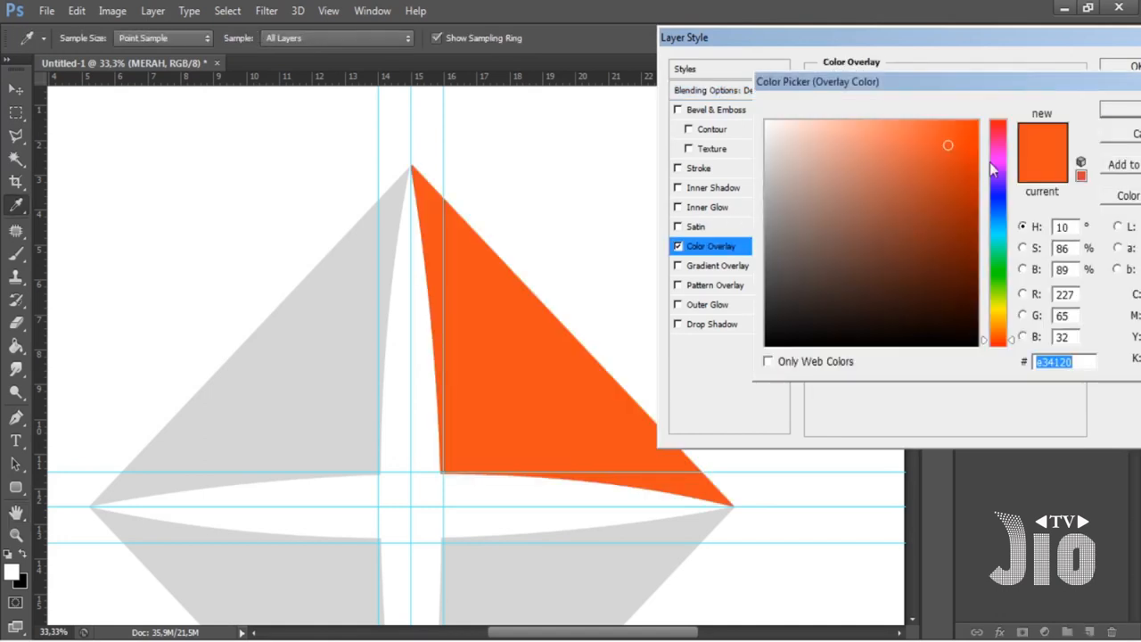
{"action": "left_click", "coordinate": [973, 154]}
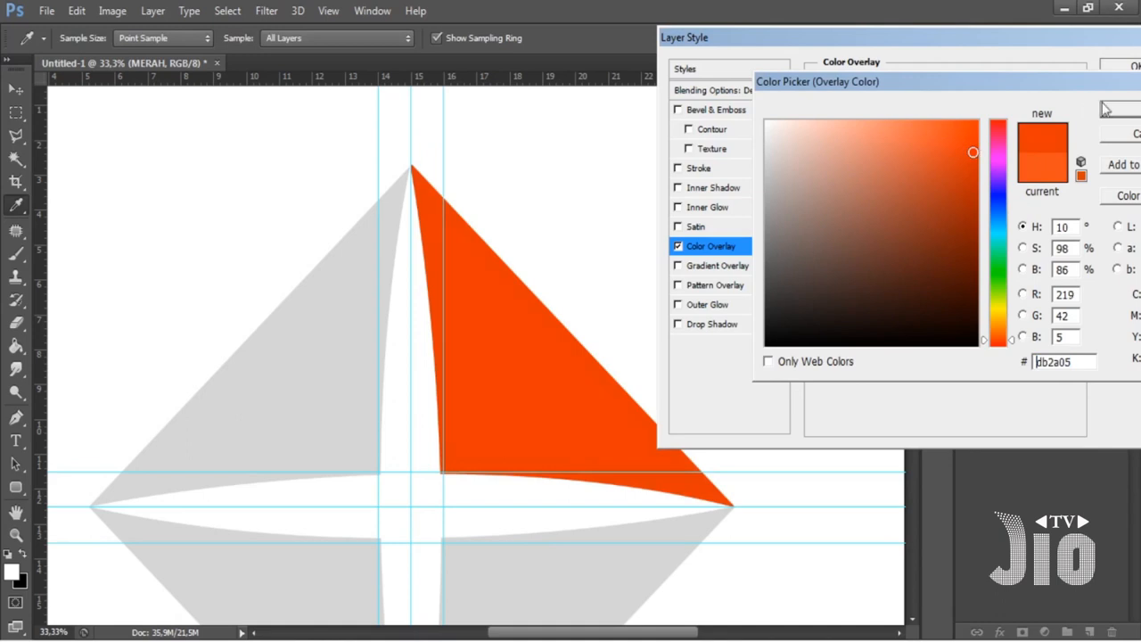
{"action": "left_click", "coordinate": [1119, 108]}
{"action": "left_click", "coordinate": [1125, 71]}
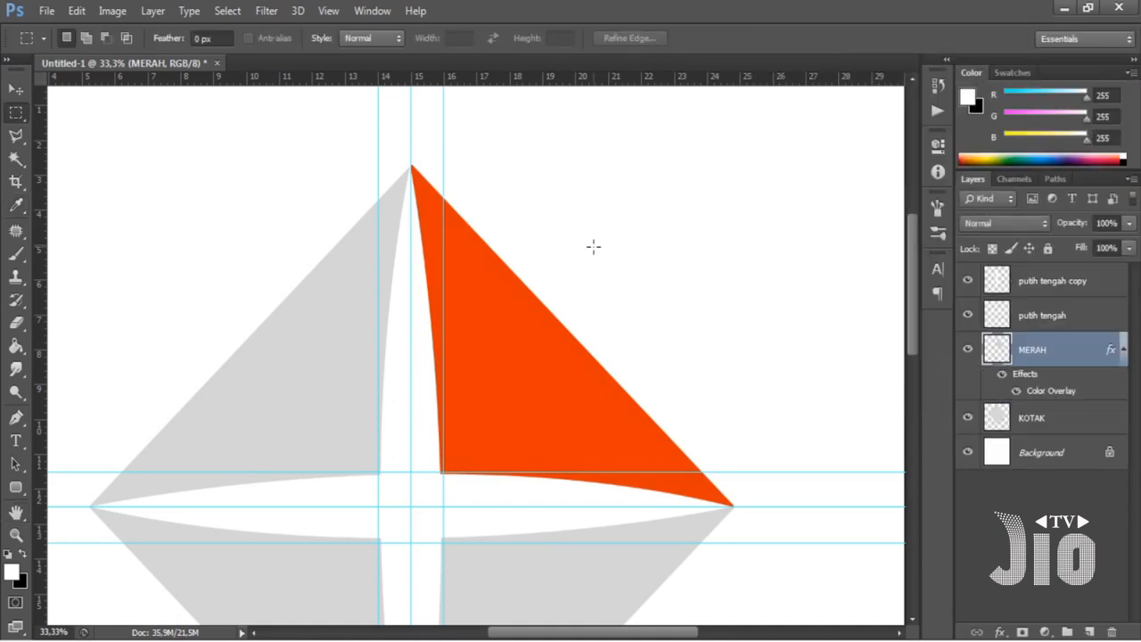
Step: Copy the upper-left quarter of the KOTAK diamond to a new layer using a rectangular selection and name it KUNING
{"action": "left_click", "coordinate": [1063, 419]}
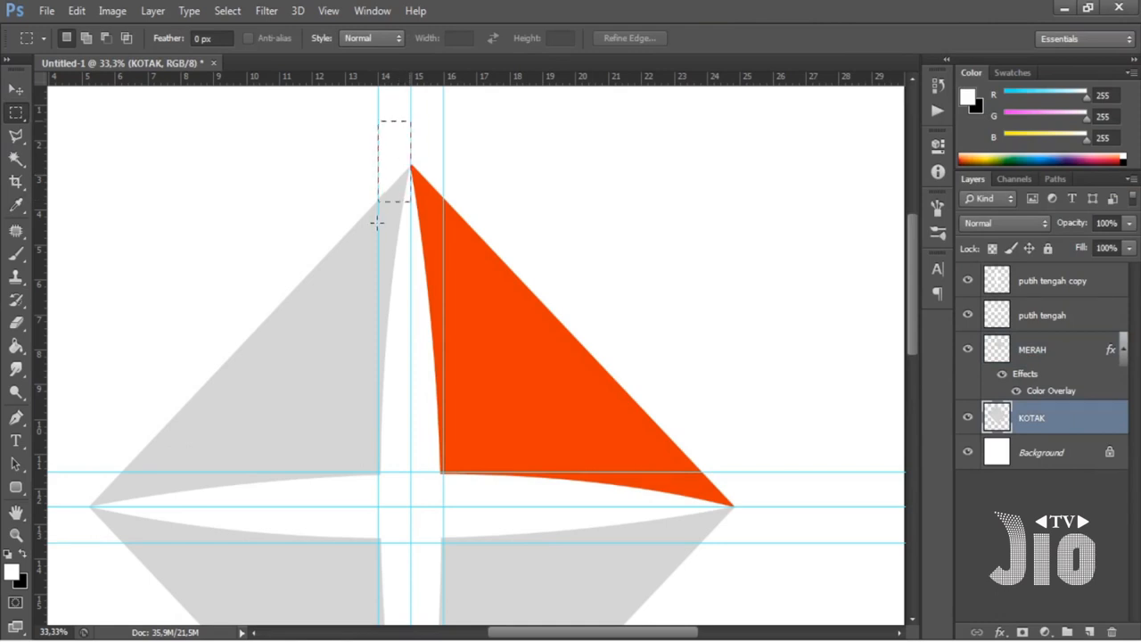
{"action": "left_click_drag", "start_coordinate": [376, 223], "coordinate": [70, 491]}
{"action": "left_click", "coordinate": [357, 505]}
{"action": "key", "text": "ctrl+z"}
{"action": "key", "text": "ctrl+j"}
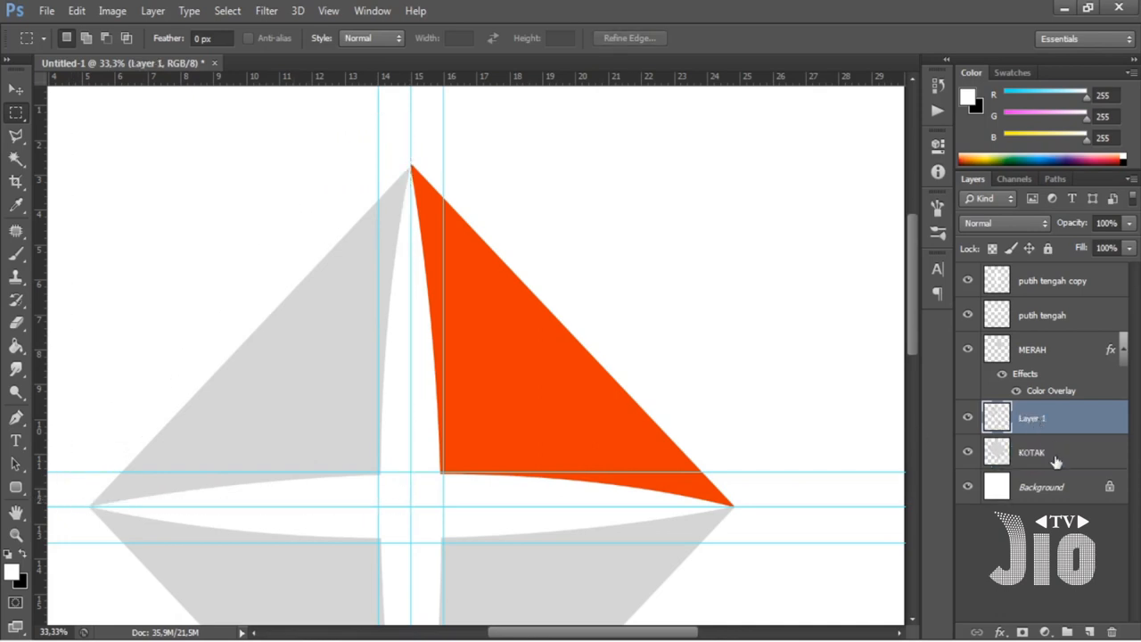
{"action": "double_click", "coordinate": [1031, 419]}
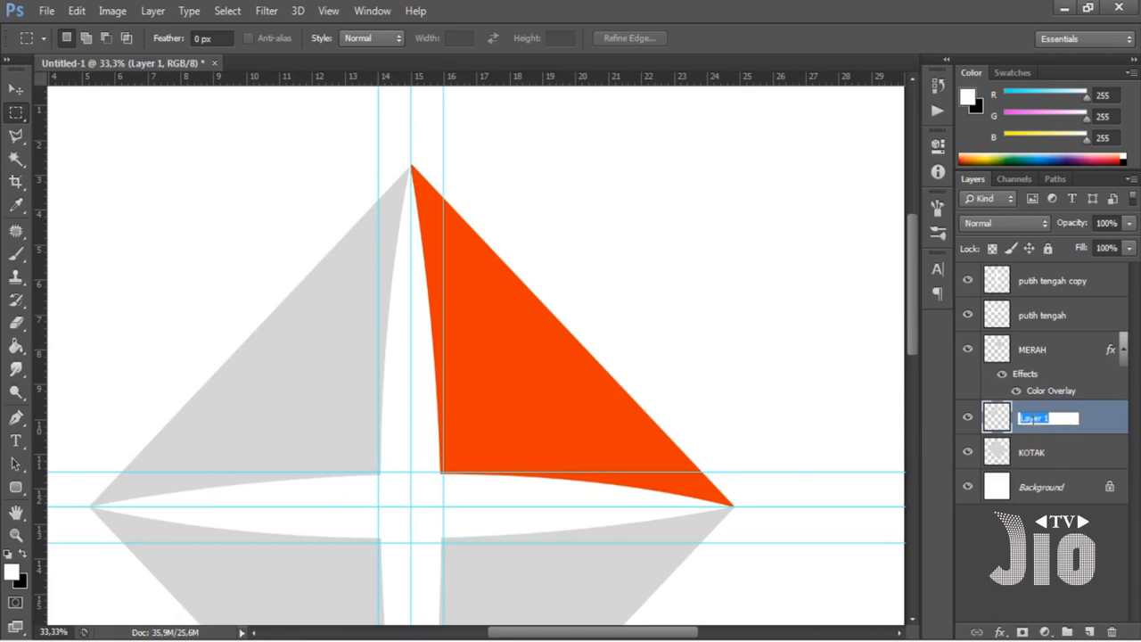
{"action": "type", "text": "KUNING"}
Step: Apply a Color Overlay in yellow #f1fa08 to the KUNING layer
{"action": "left_click", "coordinate": [1110, 424]}
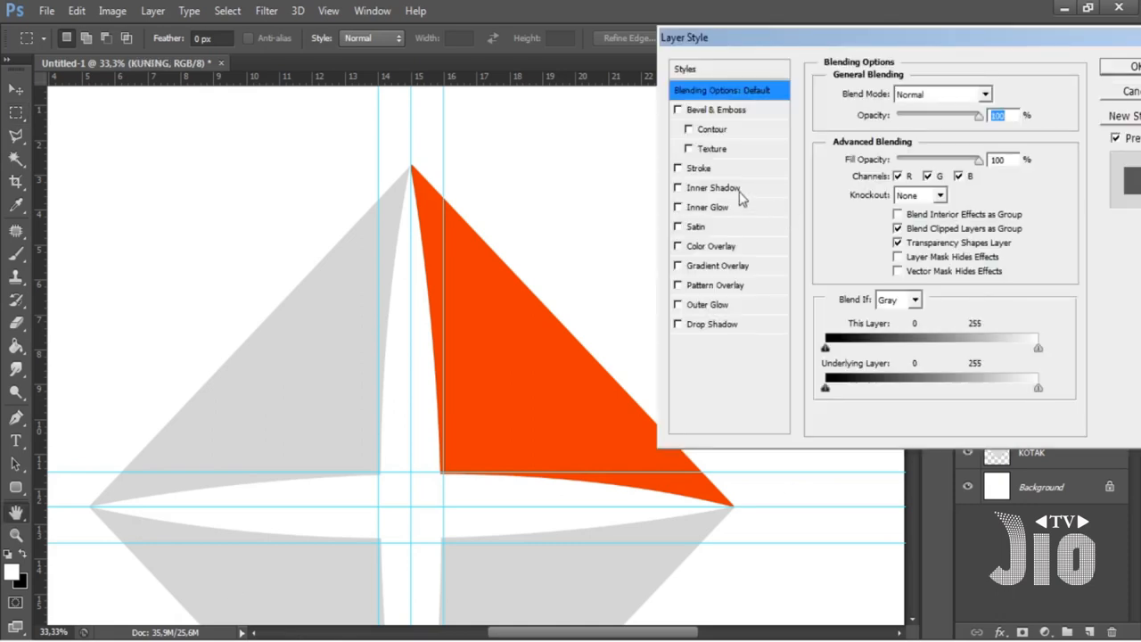
{"action": "left_click", "coordinate": [710, 246]}
{"action": "left_click", "coordinate": [998, 94]}
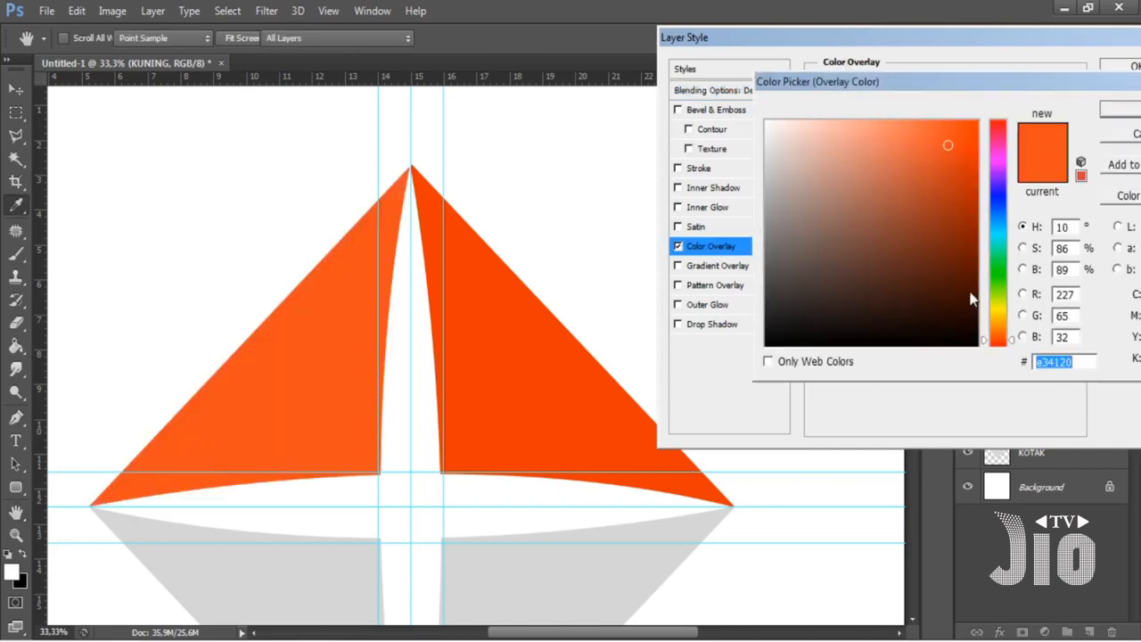
{"action": "left_click", "coordinate": [995, 307]}
{"action": "left_click", "coordinate": [971, 125]}
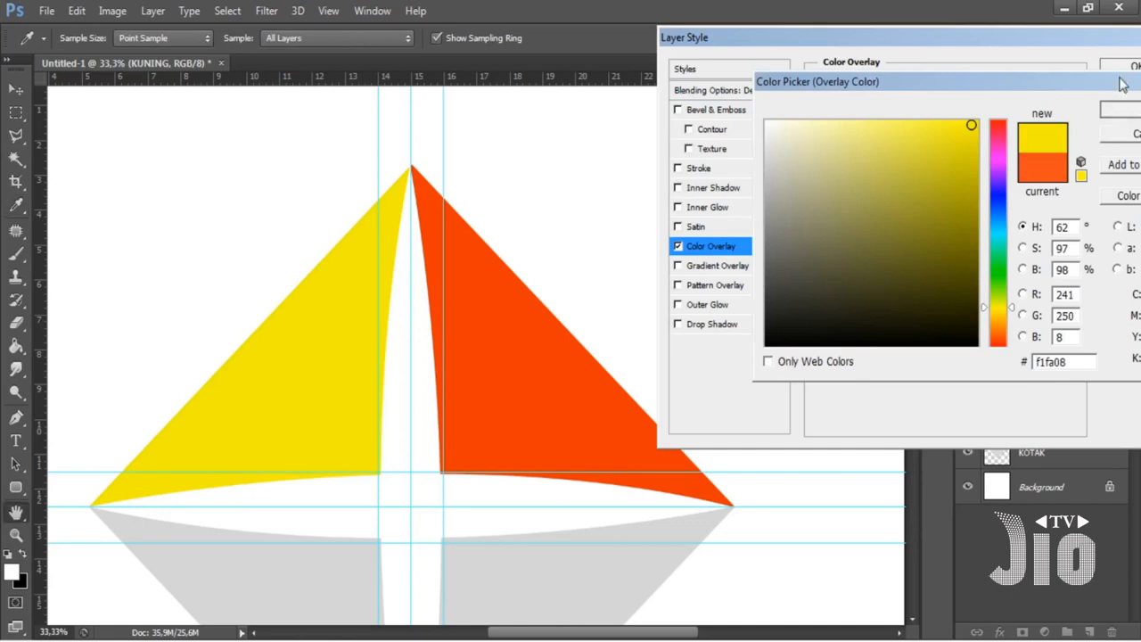
{"action": "left_click", "coordinate": [1121, 109]}
{"action": "left_click", "coordinate": [1122, 68]}
Step: Copy the lower-right quarter of the KOTAK diamond to a new layer using a rectangular selection and name it "biru"
{"action": "scroll", "coordinate": [502, 348], "scroll_direction": "down", "scroll_amount": 5}
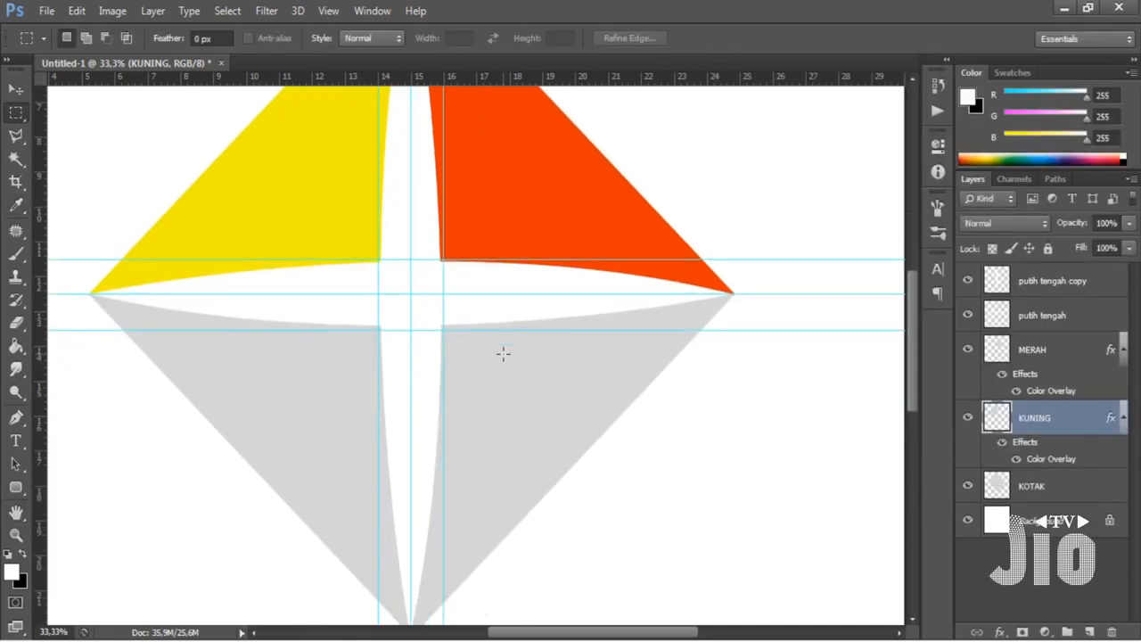
{"action": "left_click", "coordinate": [1029, 489]}
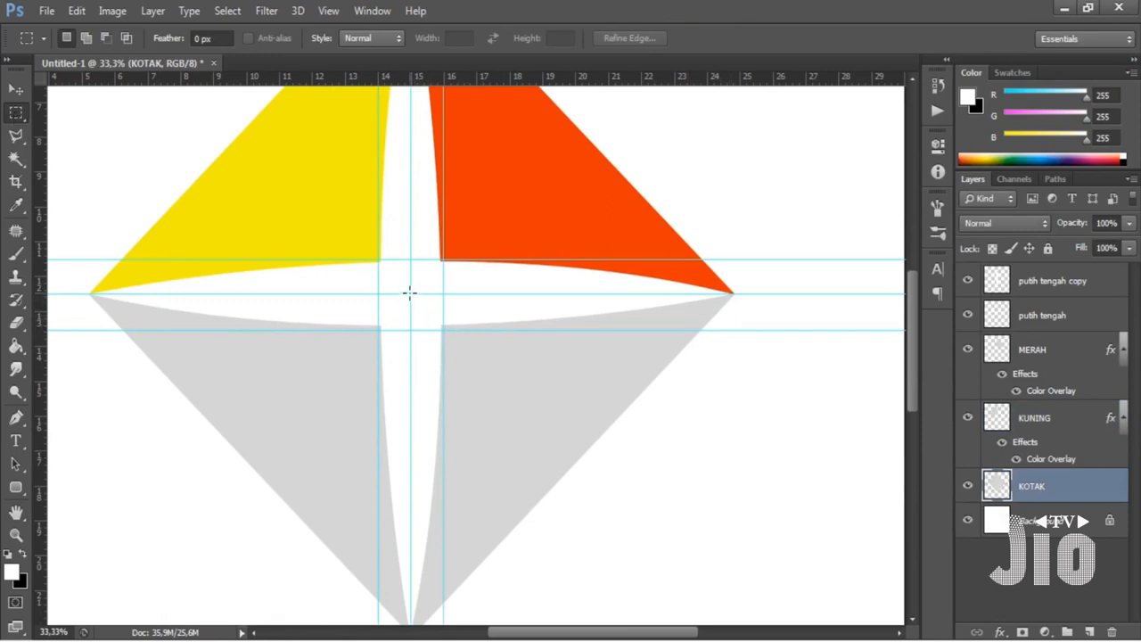
{"action": "left_click_drag", "start_coordinate": [409, 292], "coordinate": [786, 596]}
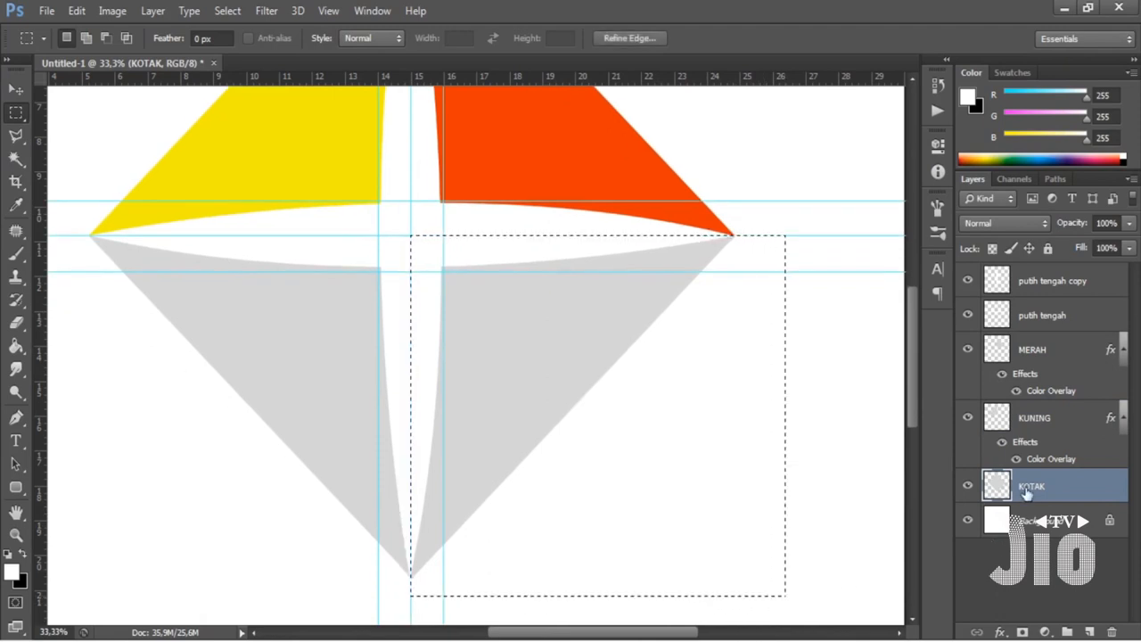
{"action": "key", "text": "ctrl+j"}
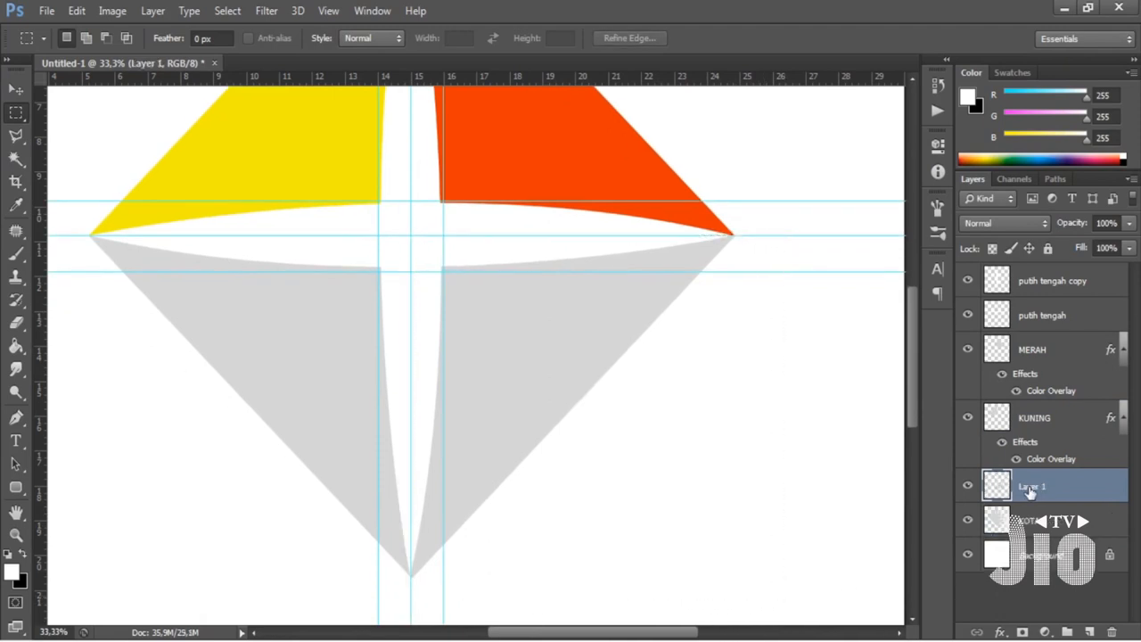
{"action": "double_click", "coordinate": [1030, 491]}
{"action": "type", "text": "biru"}
{"action": "key", "text": "Return"}
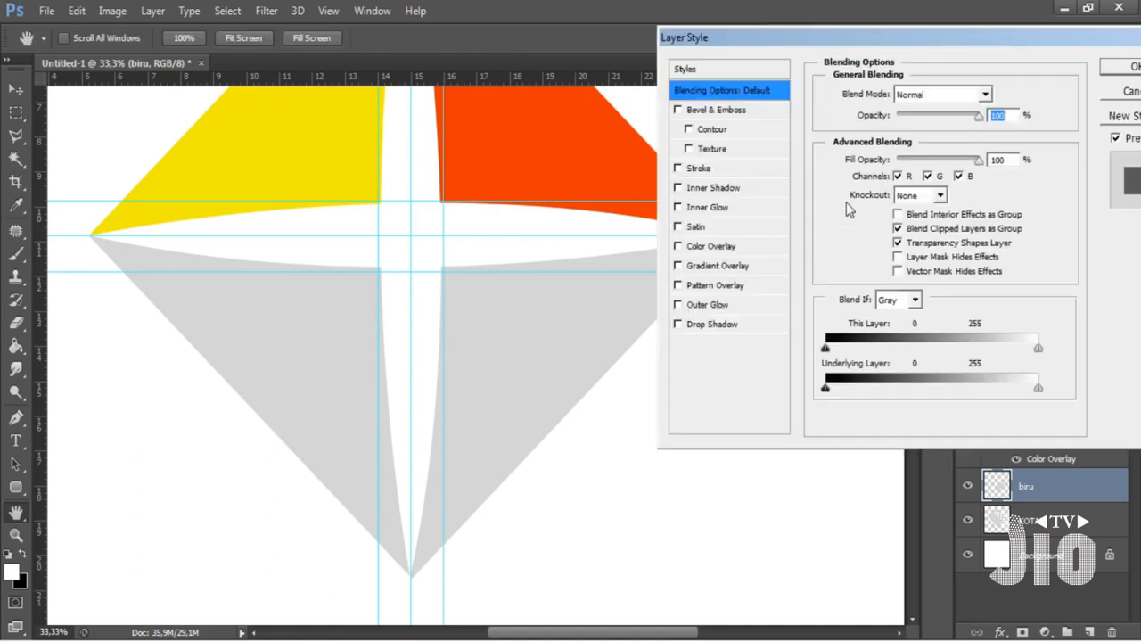
Step: Apply a Color Overlay in blue #088bfa to the "biru" layer
{"action": "left_click", "coordinate": [711, 247]}
{"action": "left_click", "coordinate": [1002, 97]}
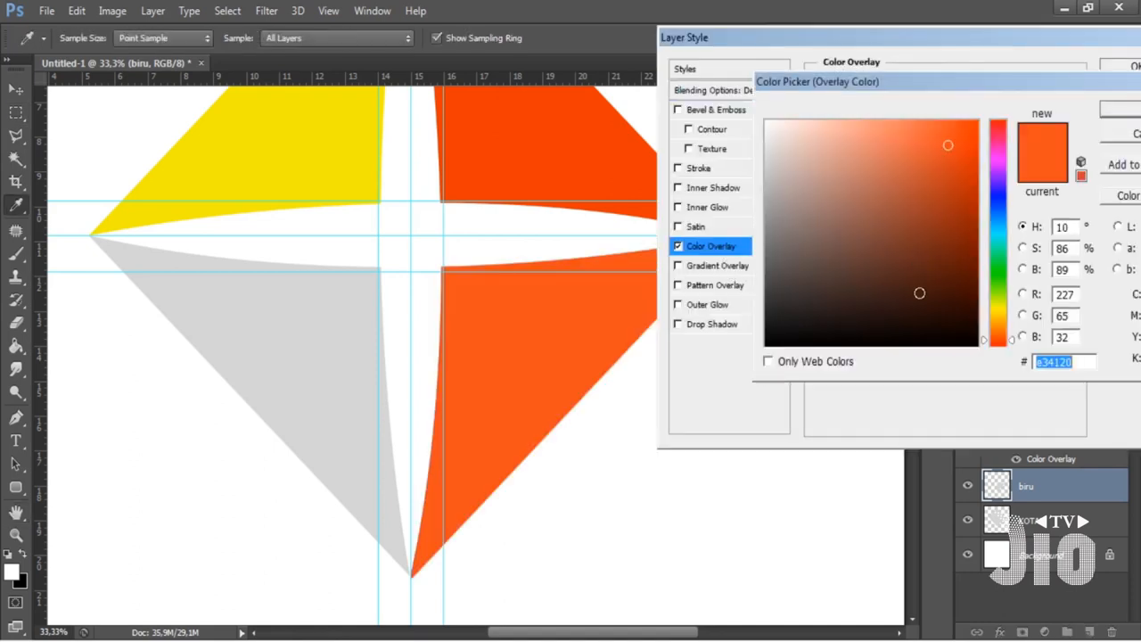
{"action": "left_click", "coordinate": [999, 216]}
{"action": "left_click", "coordinate": [971, 124]}
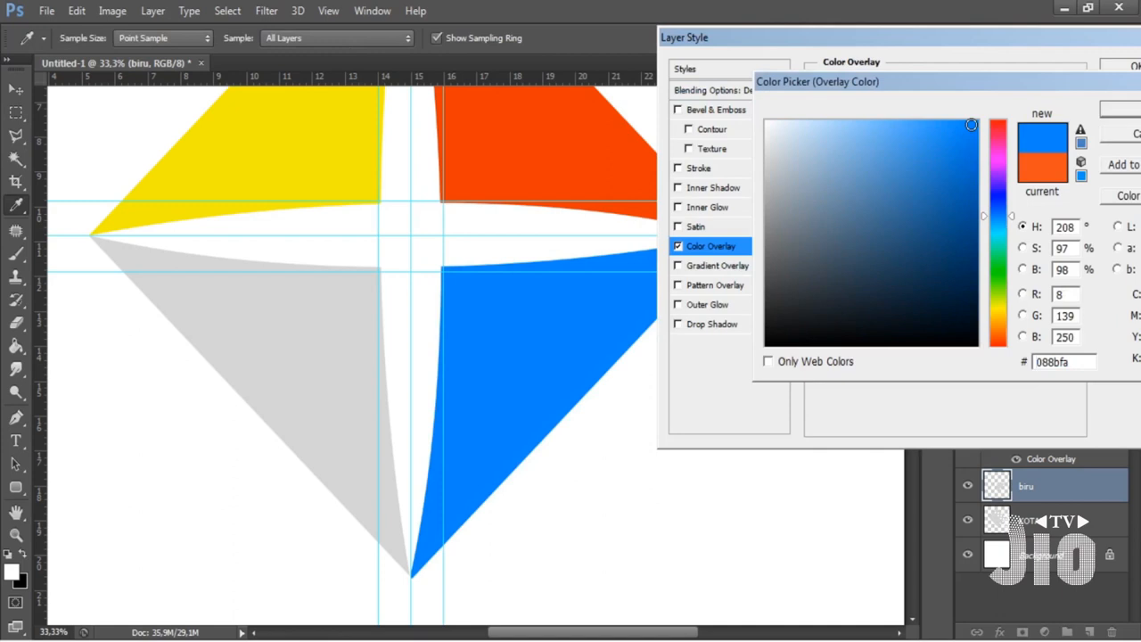
{"action": "left_click", "coordinate": [1114, 109]}
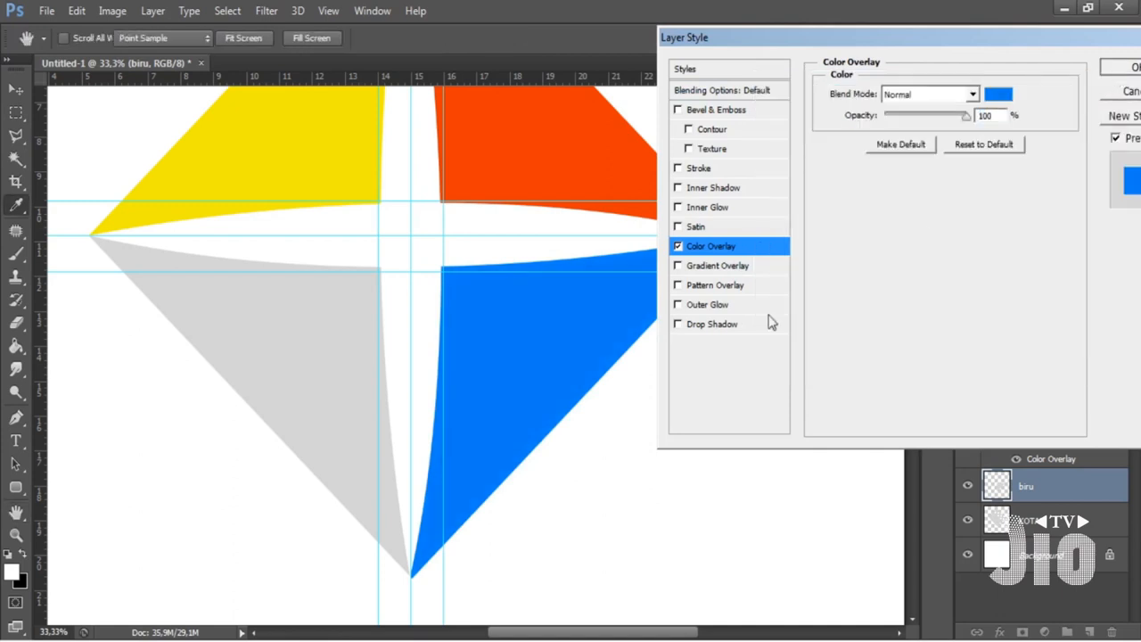
{"action": "key", "text": "Return"}
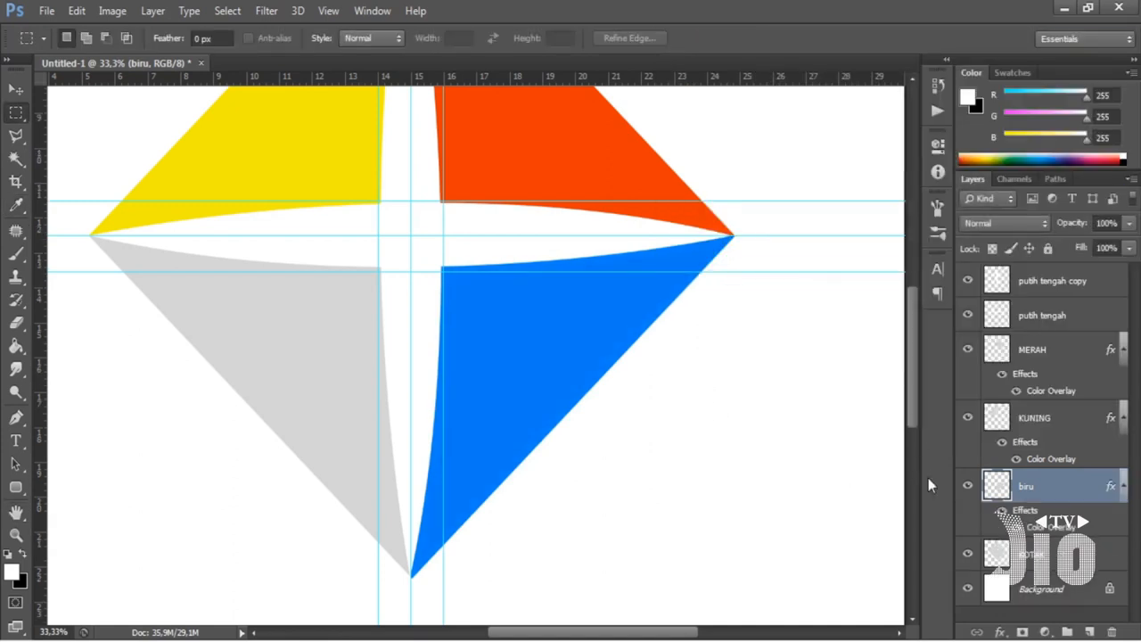
Step: Copy the lower-left quarter of the KOTAK diamond to a new layer using a rectangular selection
{"action": "left_click", "coordinate": [1042, 557]}
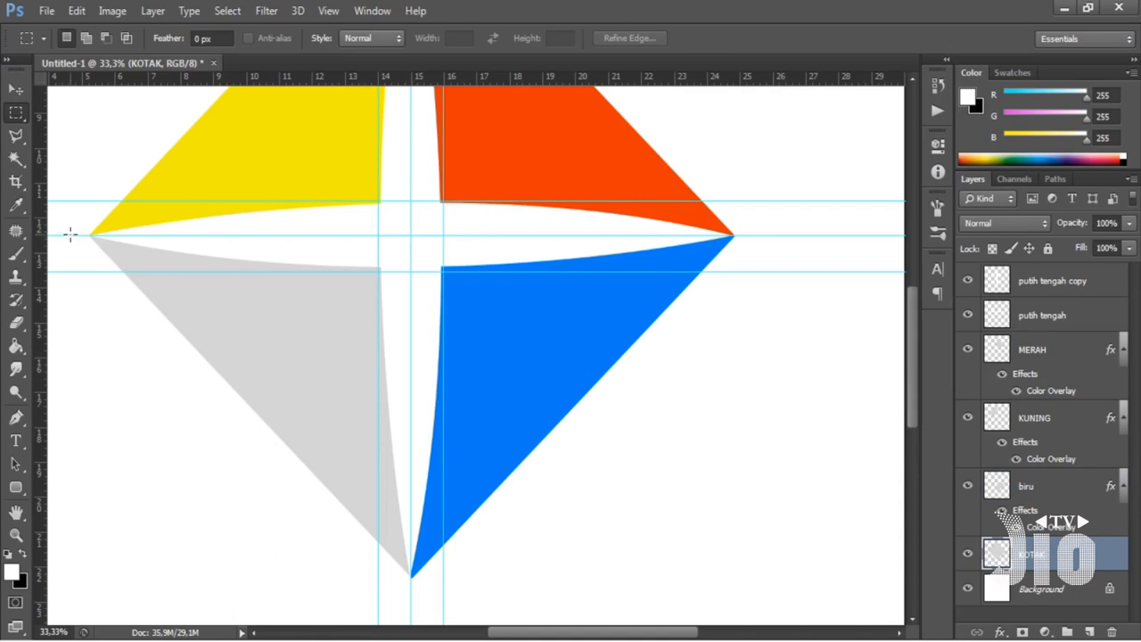
{"action": "left_click_drag", "start_coordinate": [71, 234], "coordinate": [411, 588]}
{"action": "key", "text": "ctrl+j"}
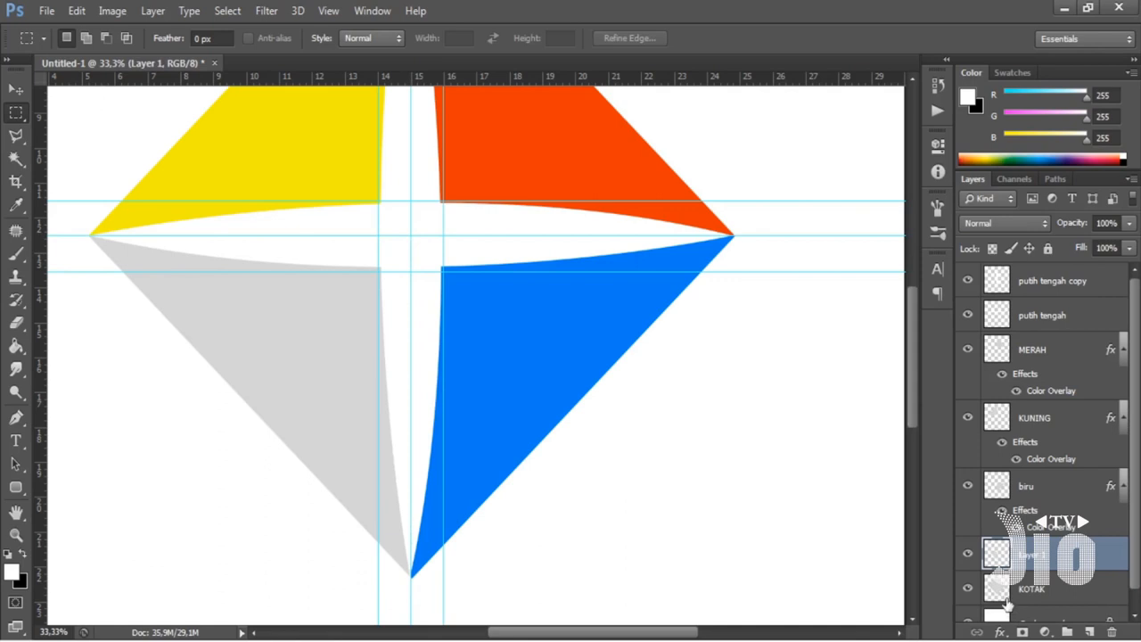
Step: Rename the new lower-left quarter layer as "hijau"
{"action": "double_click", "coordinate": [1030, 556]}
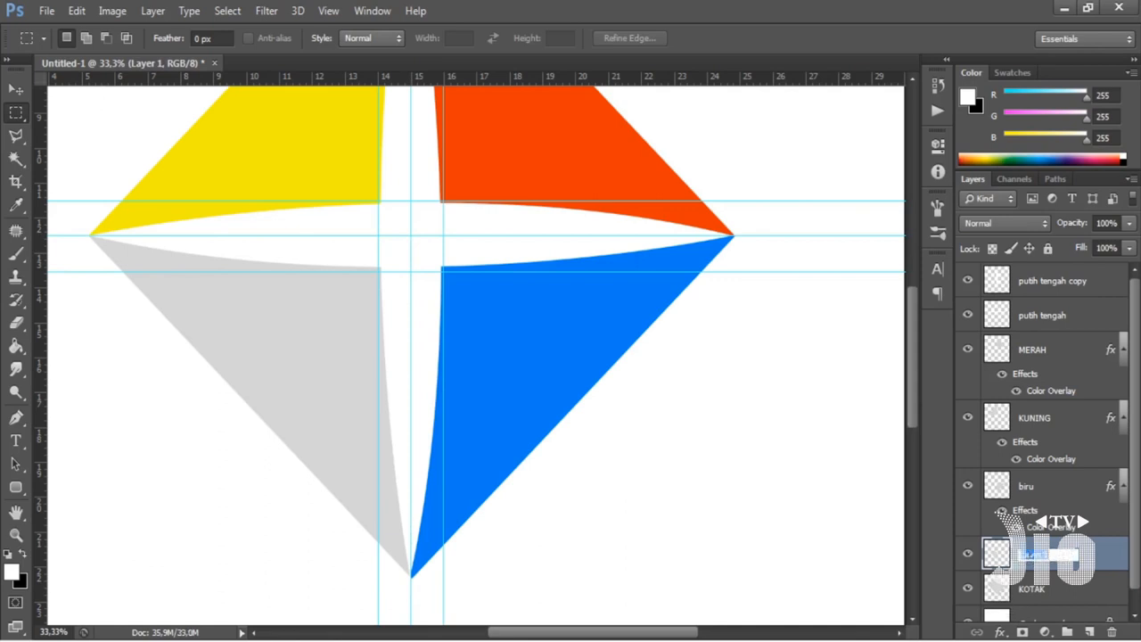
{"action": "type", "text": "ab"}
{"action": "key", "text": "Return"}
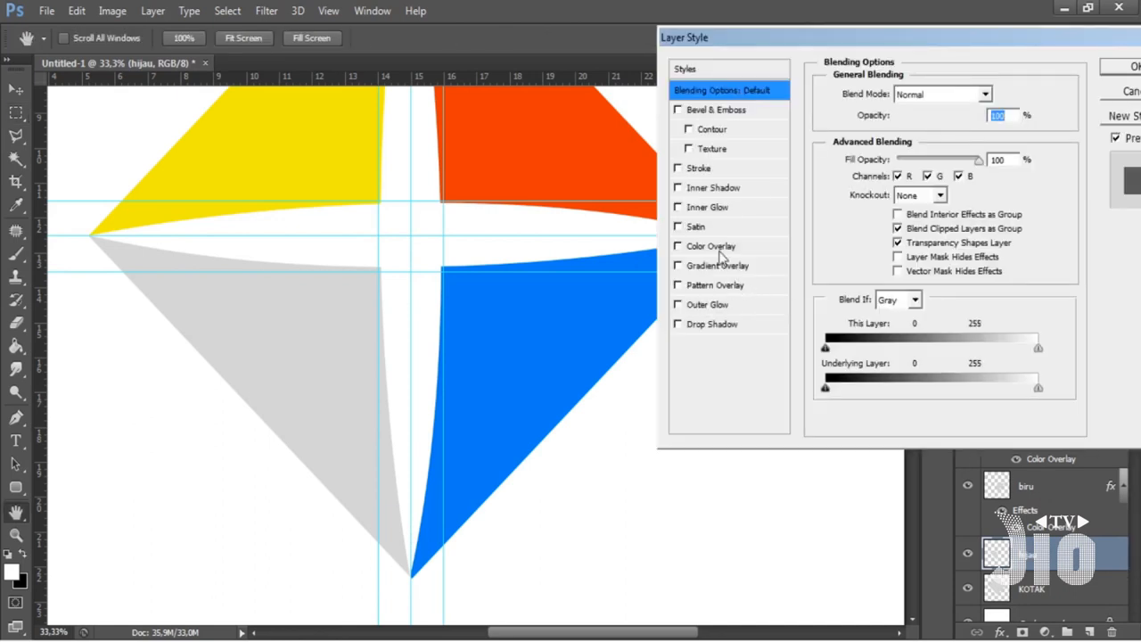
Step: Apply a Color Overlay in green #07e60c to the "hijau" layer
{"action": "left_click", "coordinate": [745, 247]}
{"action": "left_click", "coordinate": [1008, 99]}
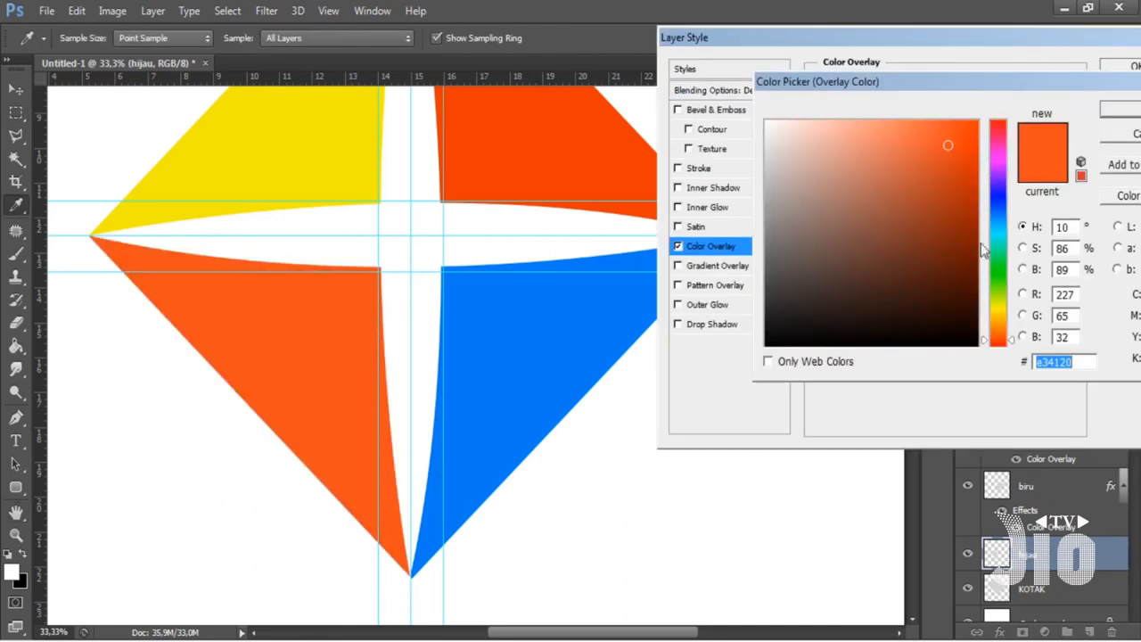
{"action": "type", "text": "20e324"}
{"action": "left_click", "coordinate": [970, 144]}
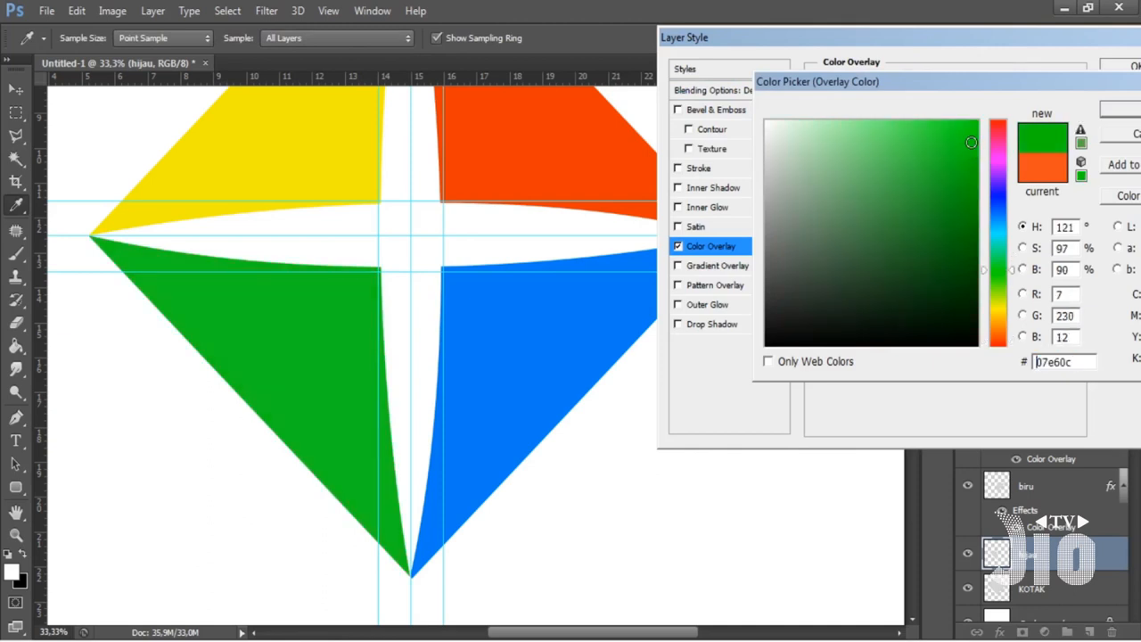
{"action": "left_click", "coordinate": [1121, 108]}
{"action": "left_click", "coordinate": [1125, 72]}
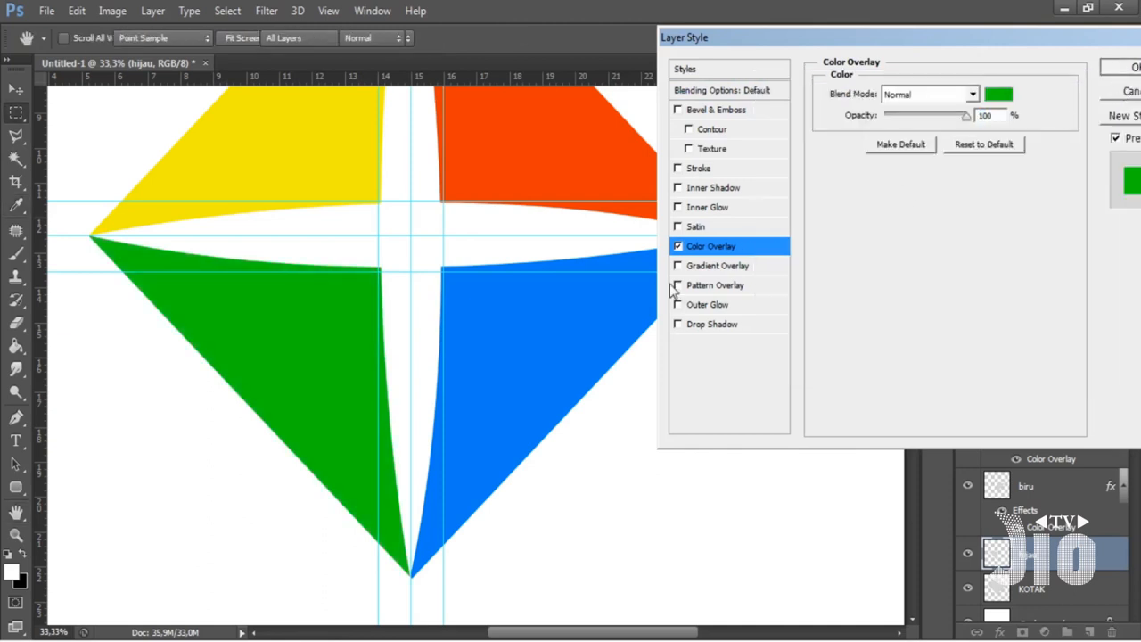
Step: Clear all horizontal and vertical guides from the logo by moving them off the canvas
{"action": "left_click", "coordinate": [19, 92]}
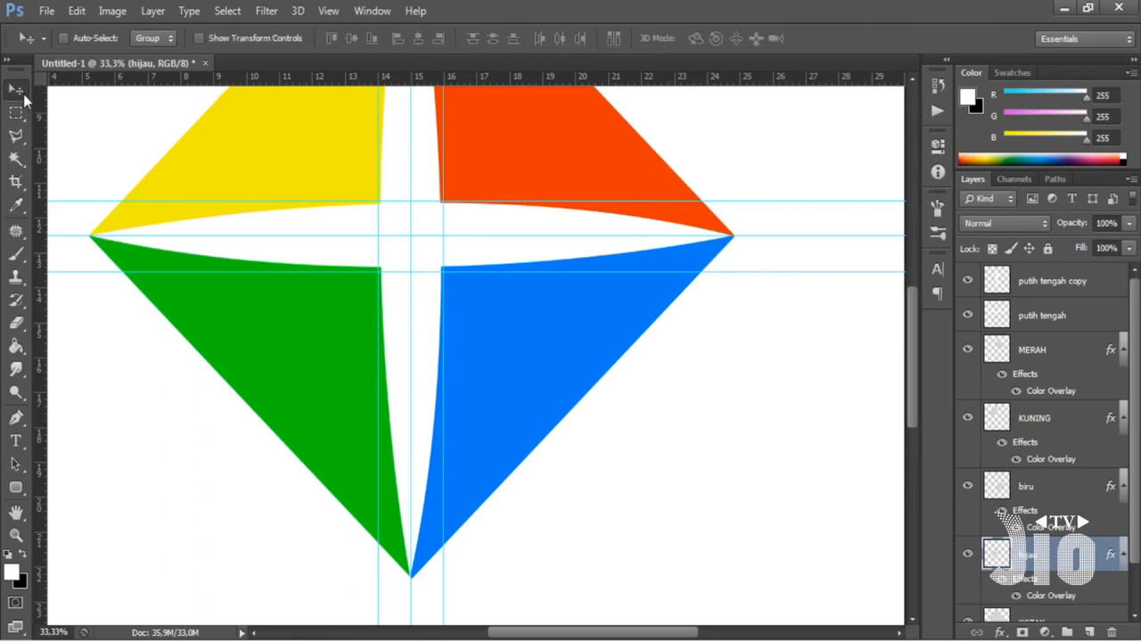
{"action": "key", "text": "ctrl+minus"}
{"action": "key", "text": "ctrl+minus"}
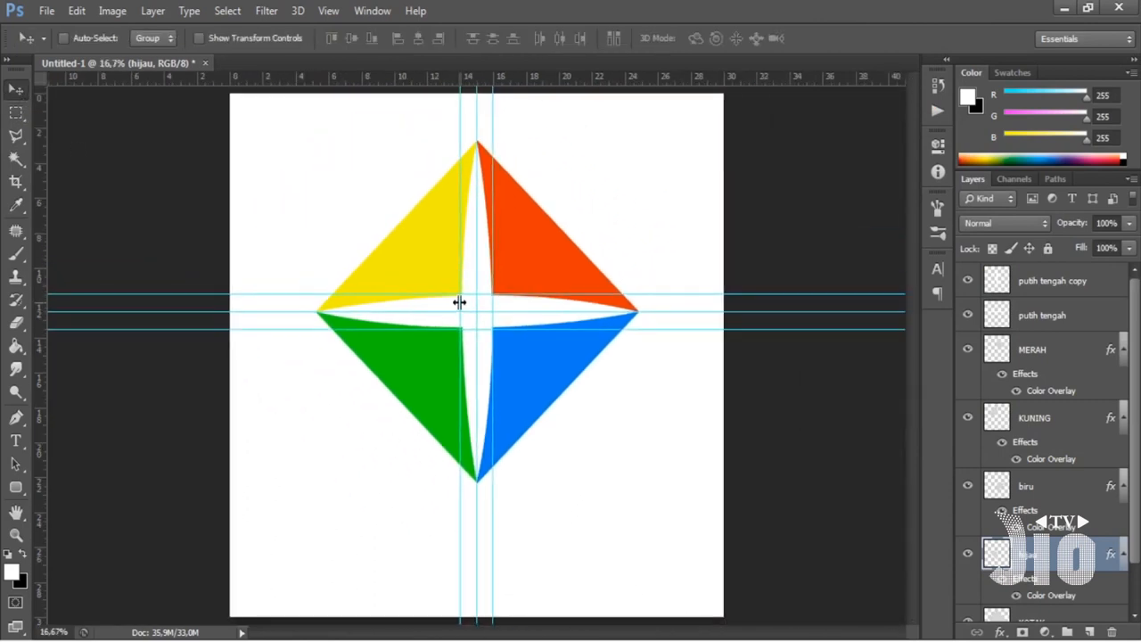
{"action": "left_click_drag", "start_coordinate": [107, 293], "coordinate": [138, 80]}
{"action": "left_click_drag", "start_coordinate": [158, 311], "coordinate": [161, 78]}
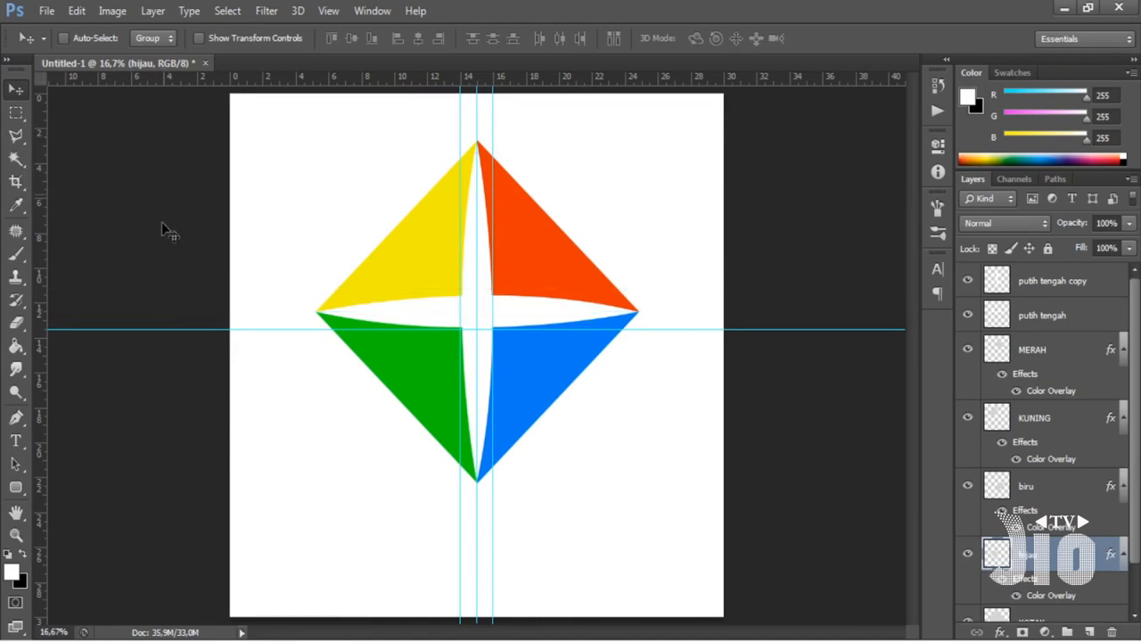
{"action": "left_click_drag", "start_coordinate": [159, 325], "coordinate": [174, 76]}
{"action": "left_click_drag", "start_coordinate": [461, 209], "coordinate": [32, 248]}
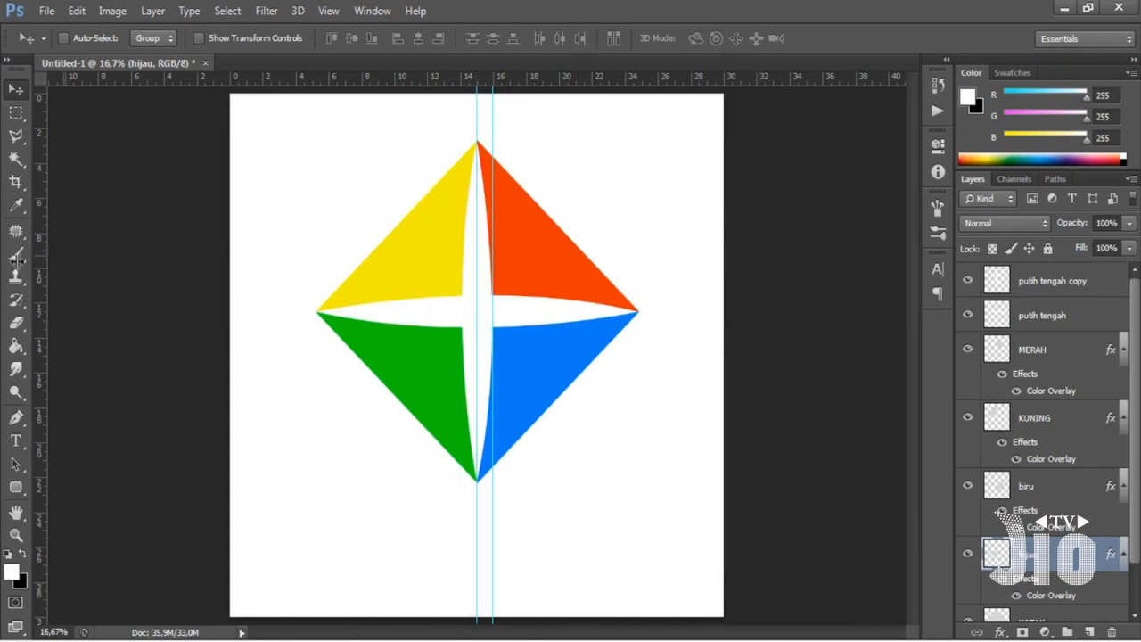
{"action": "left_click_drag", "start_coordinate": [477, 194], "coordinate": [54, 232]}
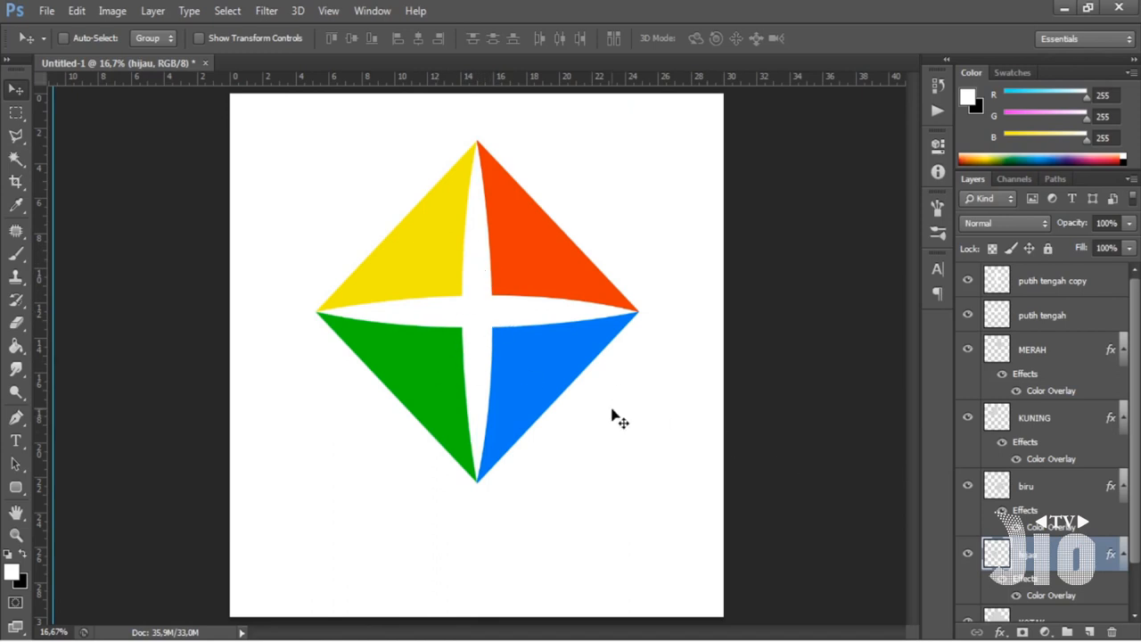
Step: Add the text "JIO" below the diamond and color it dark gray
{"action": "left_click", "coordinate": [15, 441]}
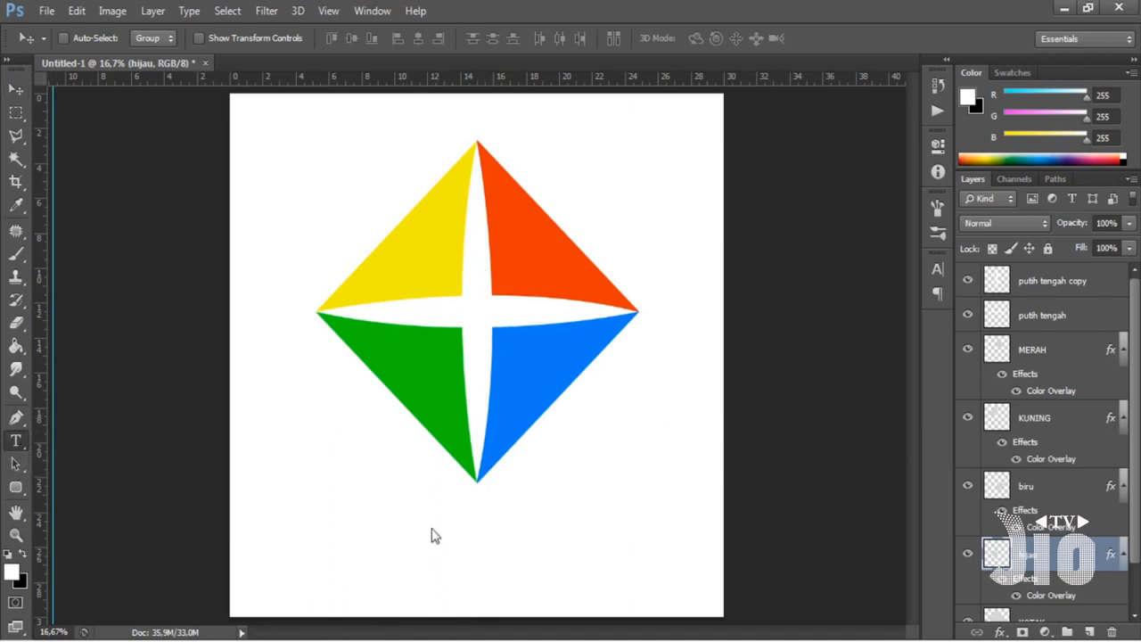
{"action": "left_click", "coordinate": [362, 535]}
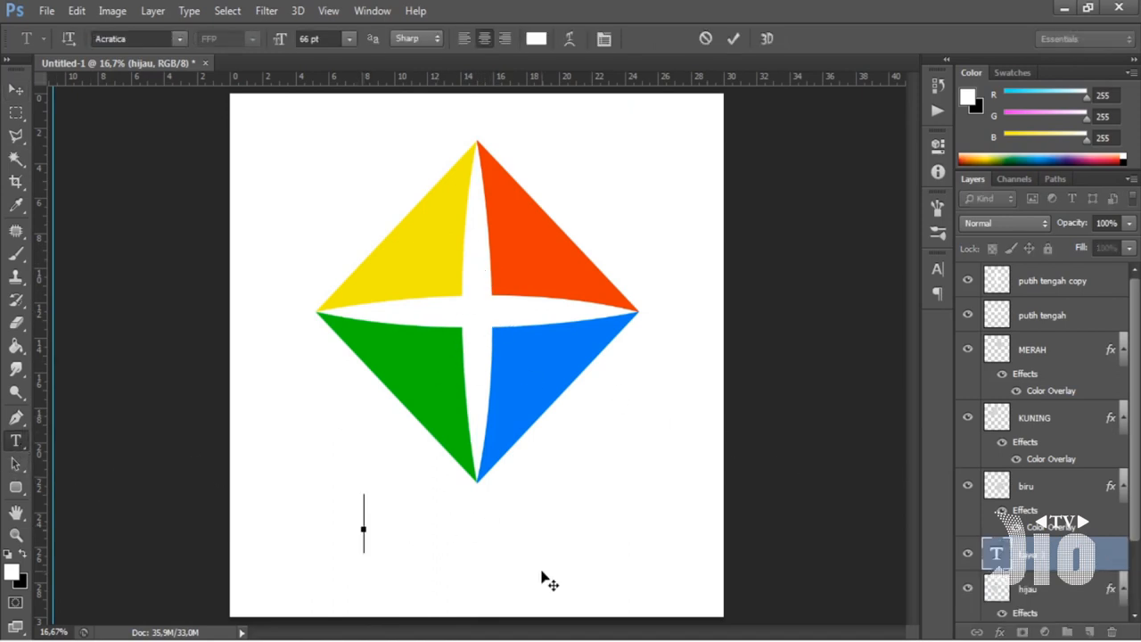
{"action": "type", "text": "DI"}
{"action": "key", "text": "ctrl+a"}
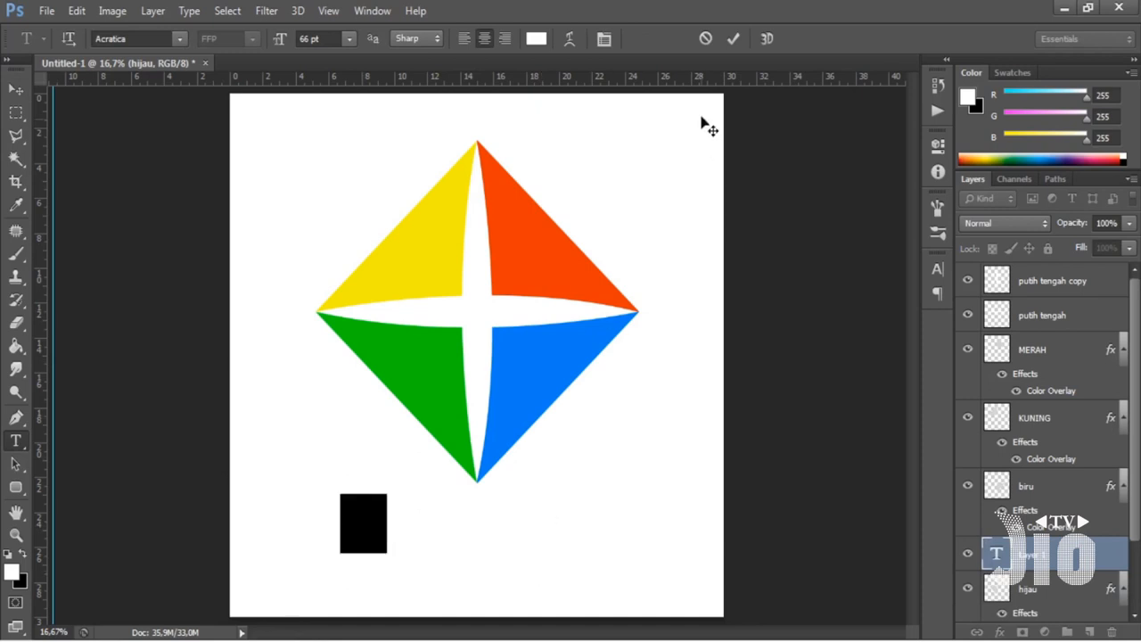
{"action": "left_click", "coordinate": [537, 39]}
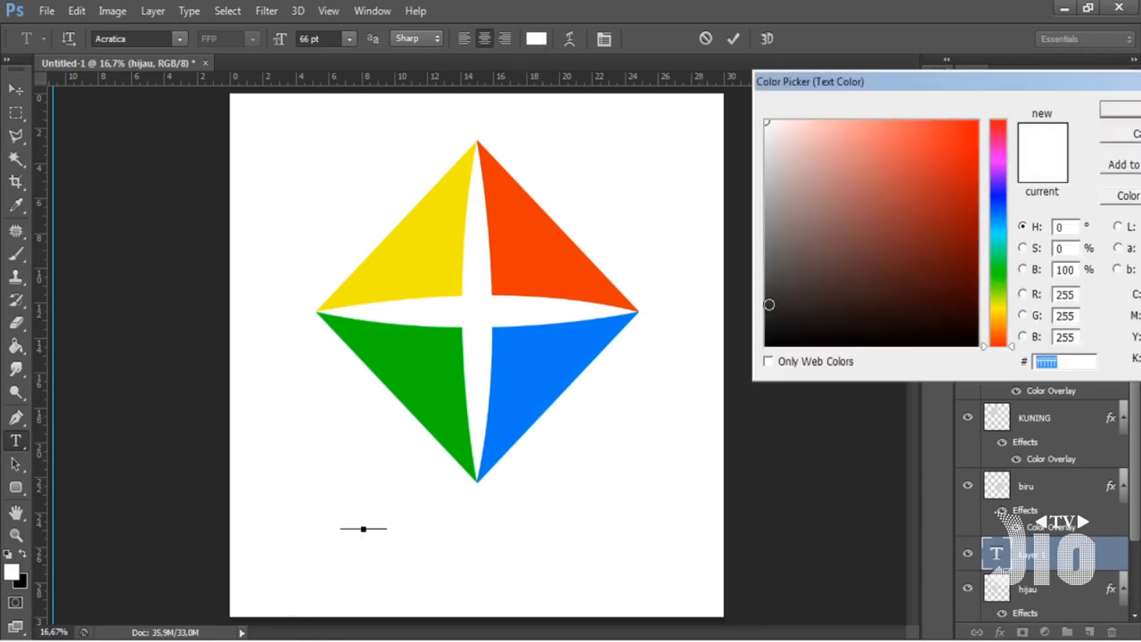
{"action": "left_click", "coordinate": [768, 304]}
{"action": "left_click", "coordinate": [1122, 108]}
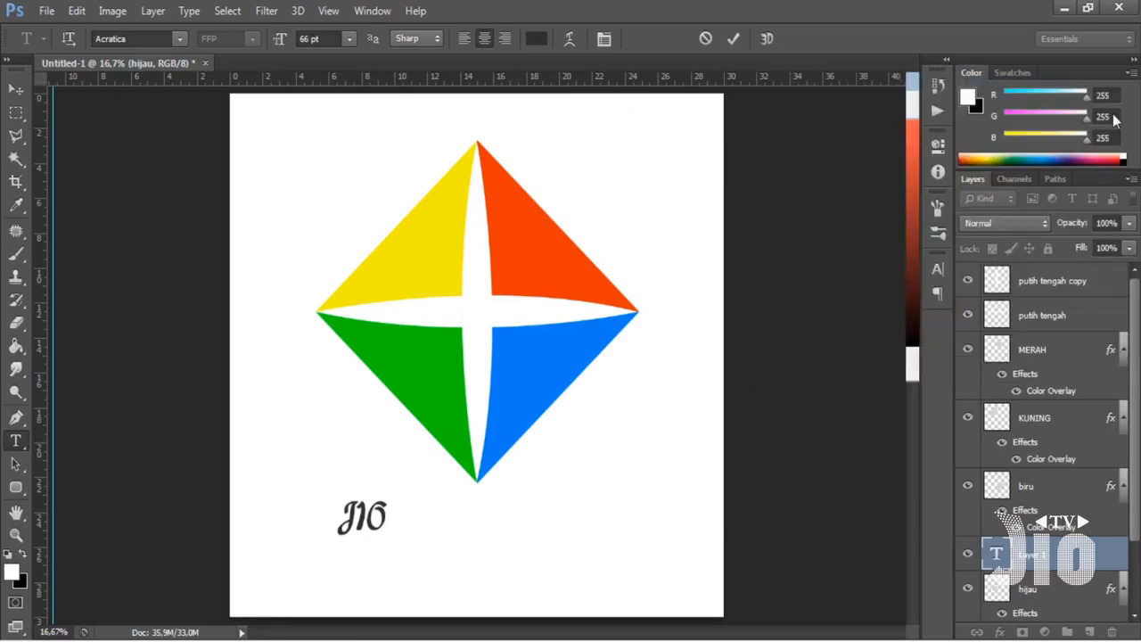
Step: Set the text's font to Airstrike and extend the wording to "JIO GRAPHIC"
{"action": "left_click", "coordinate": [181, 38]}
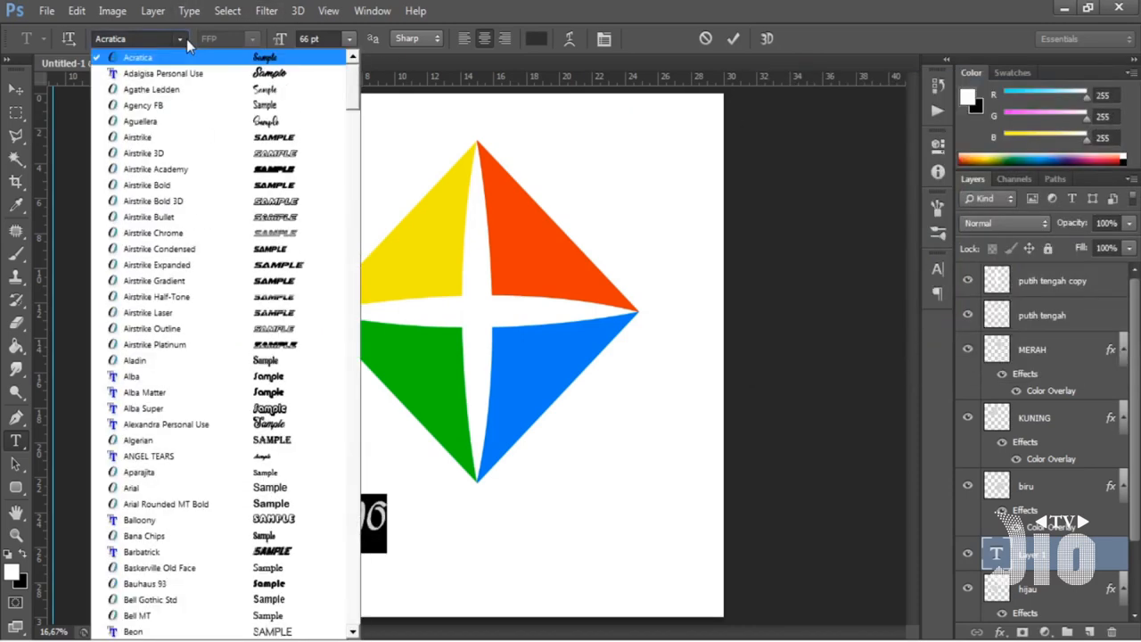
{"action": "left_click", "coordinate": [189, 139]}
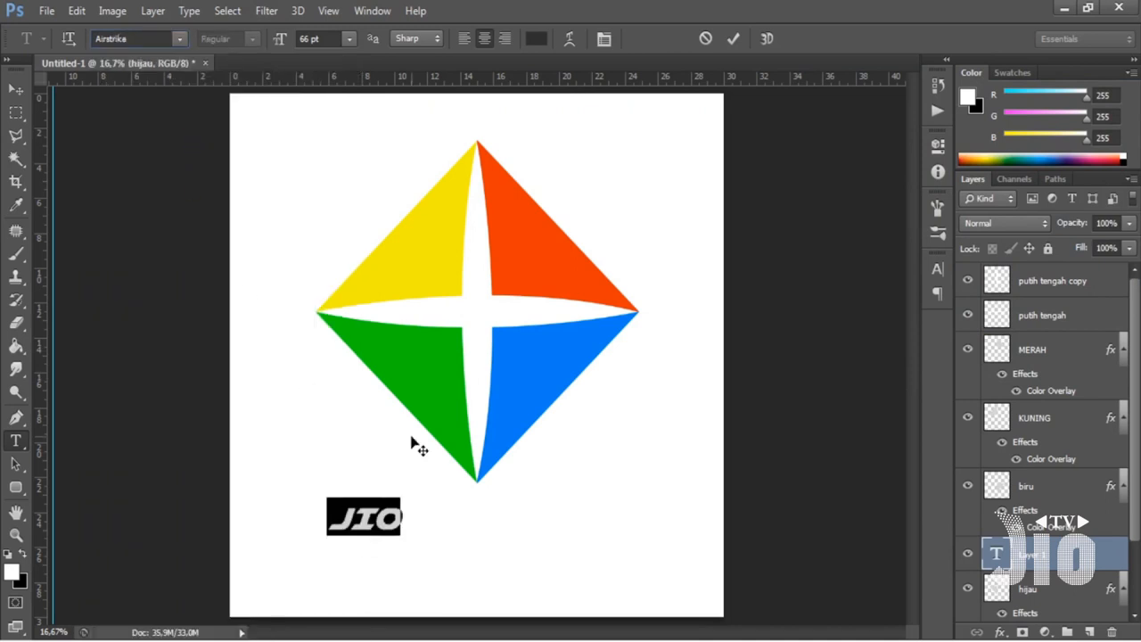
{"action": "left_click", "coordinate": [406, 522]}
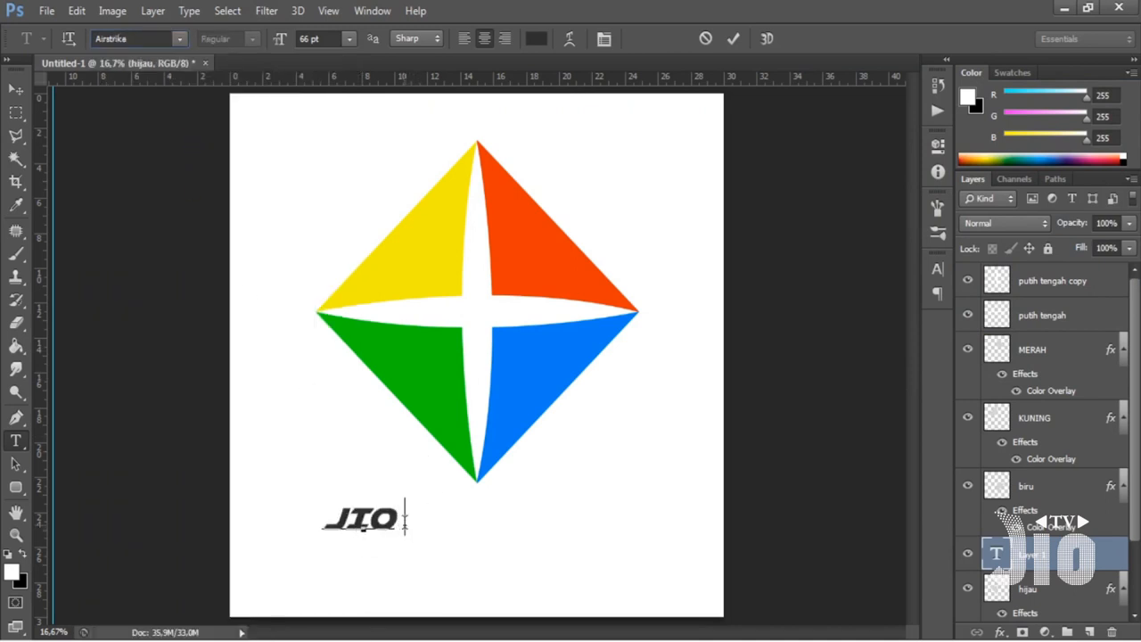
{"action": "type", "text": "GRAPHIC"}
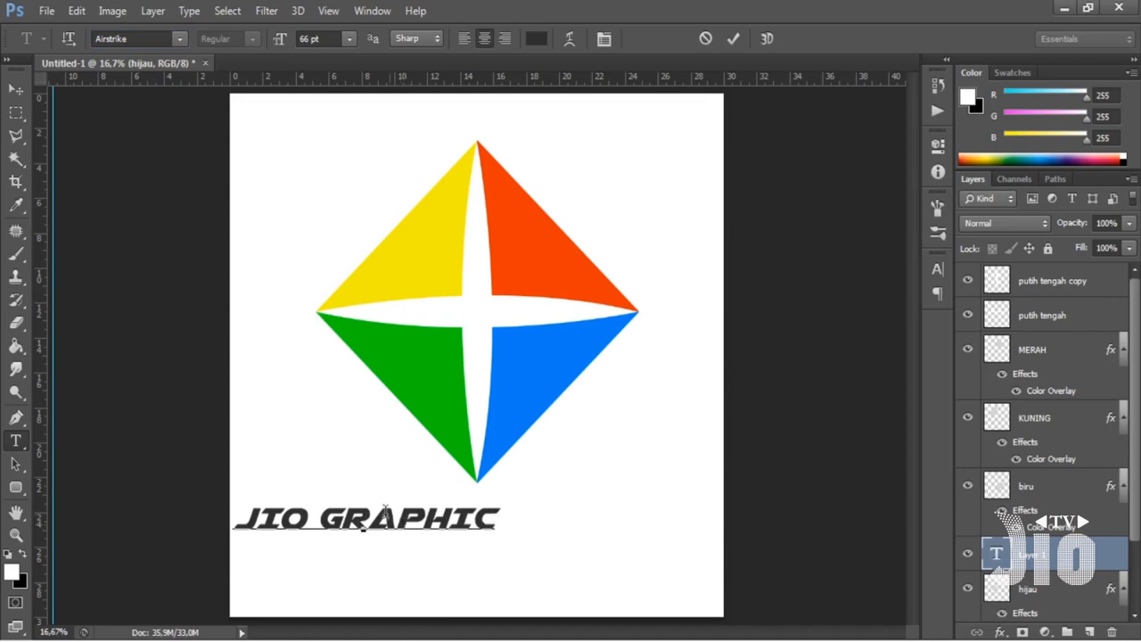
{"action": "key", "text": "ctrl+Return"}
Step: Center the "JIO GRAPHIC" text beneath the diamond and scale it to about 112% width and 125% height
{"action": "key", "text": "v"}
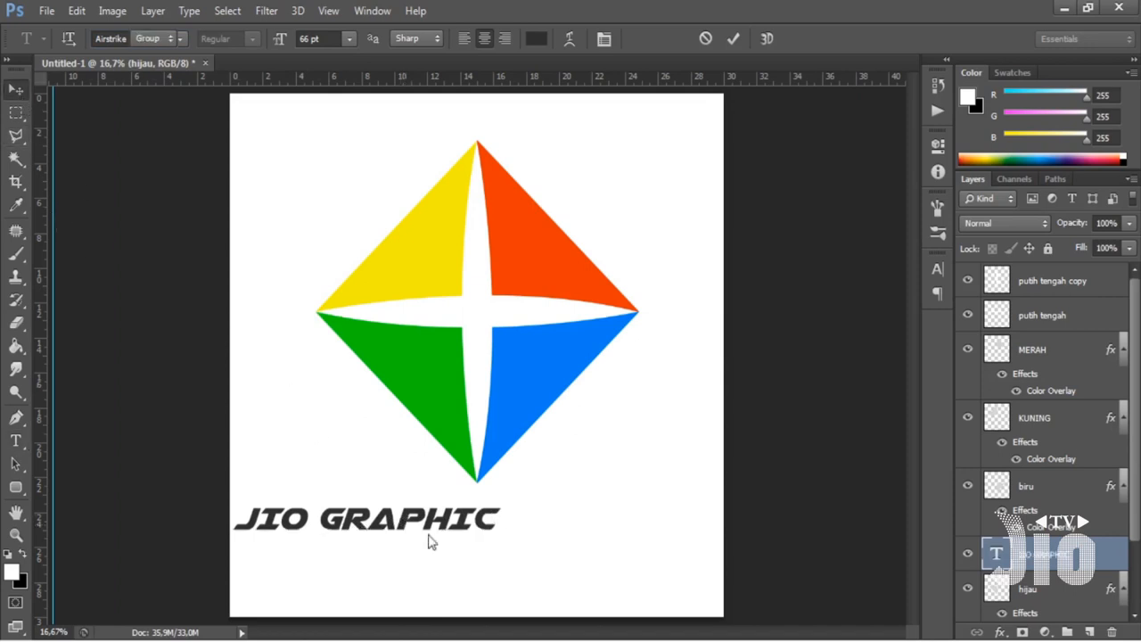
{"action": "left_click_drag", "start_coordinate": [428, 540], "coordinate": [526, 543]}
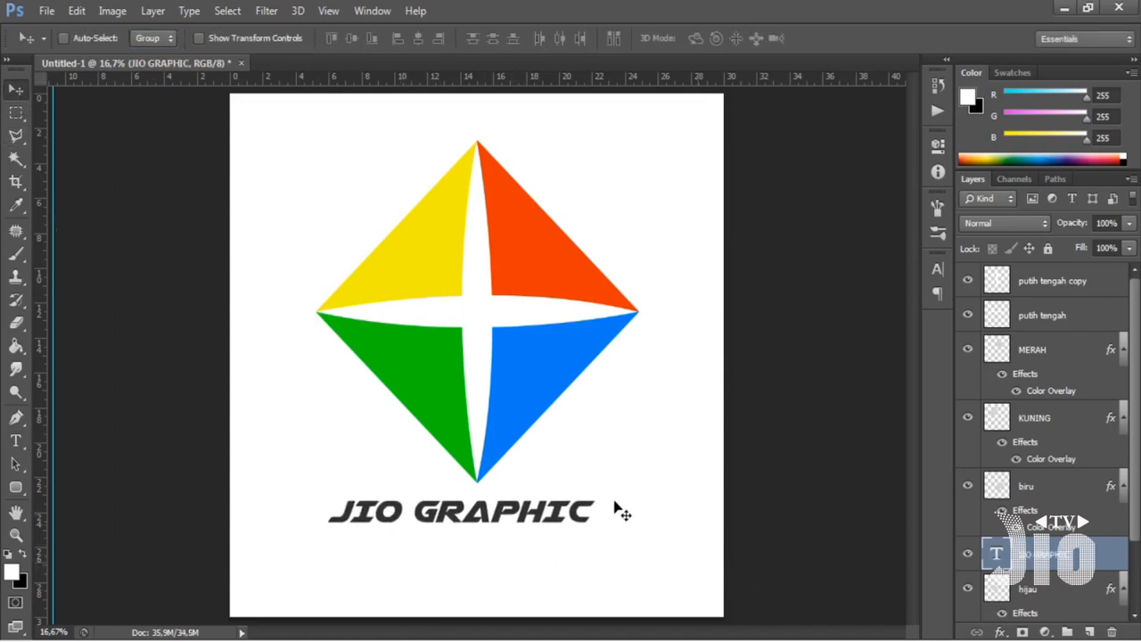
{"action": "key", "text": "ctrl+t"}
{"action": "left_click_drag", "start_coordinate": [615, 474], "coordinate": [604, 528]}
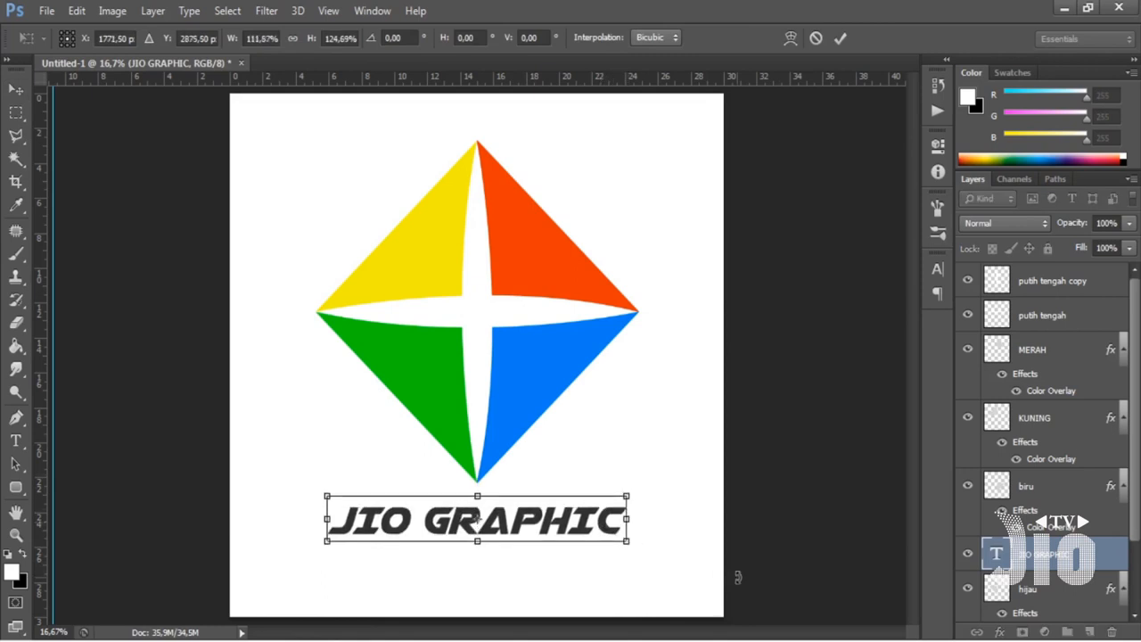
{"action": "key", "text": "Return"}
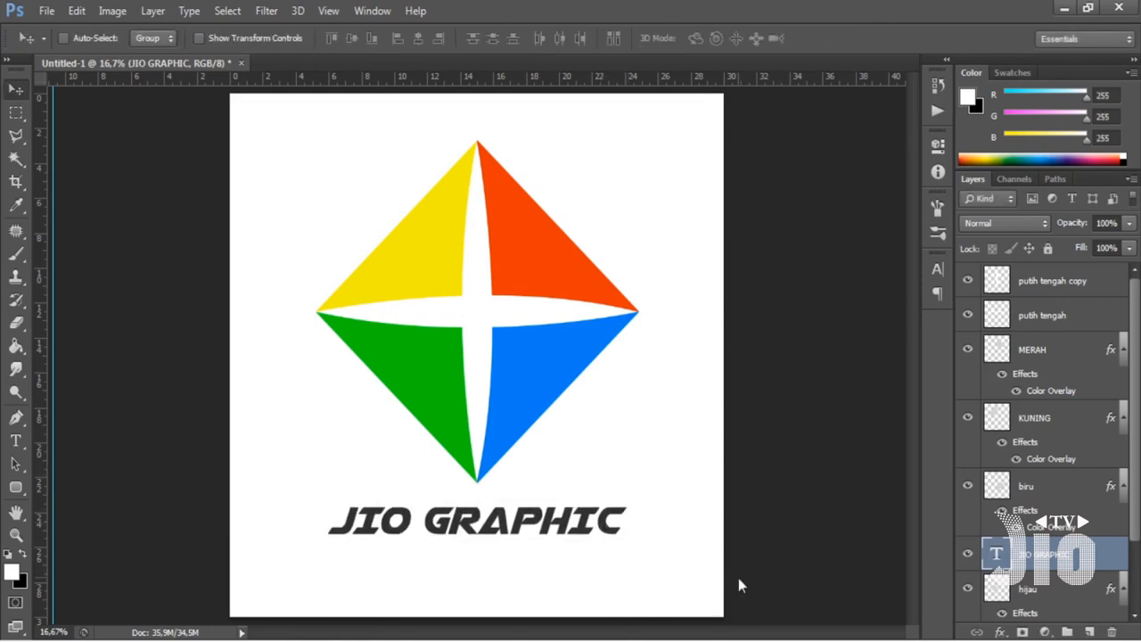